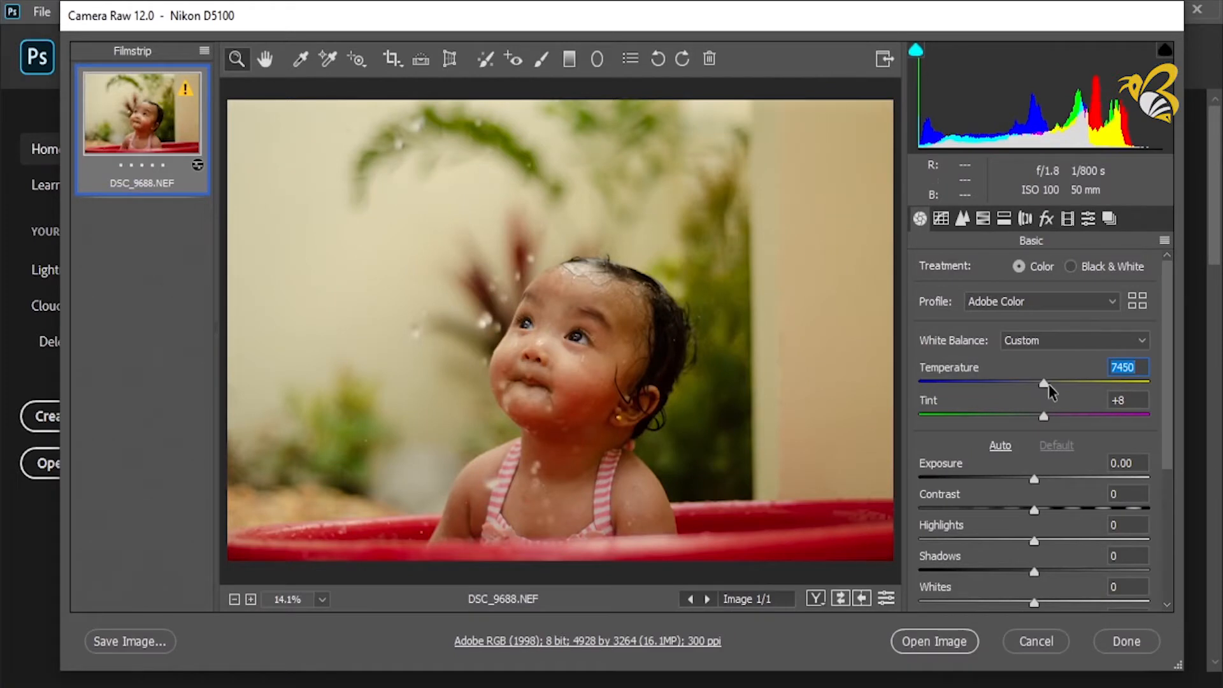
Step: Set the raw photo's Temperature to 7850, Tint to +12, Highlights to +12 and Whites to +9
left_click_drag(1048, 384, 1051, 384)
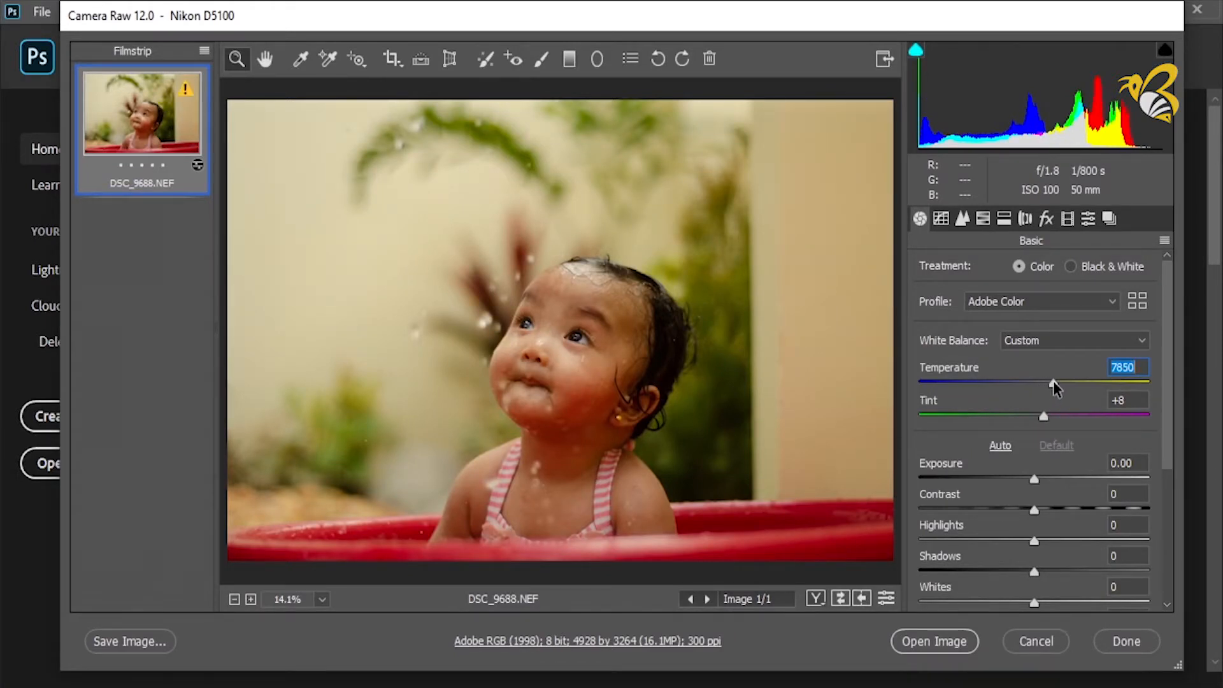
left_click_drag(1045, 415, 1049, 414)
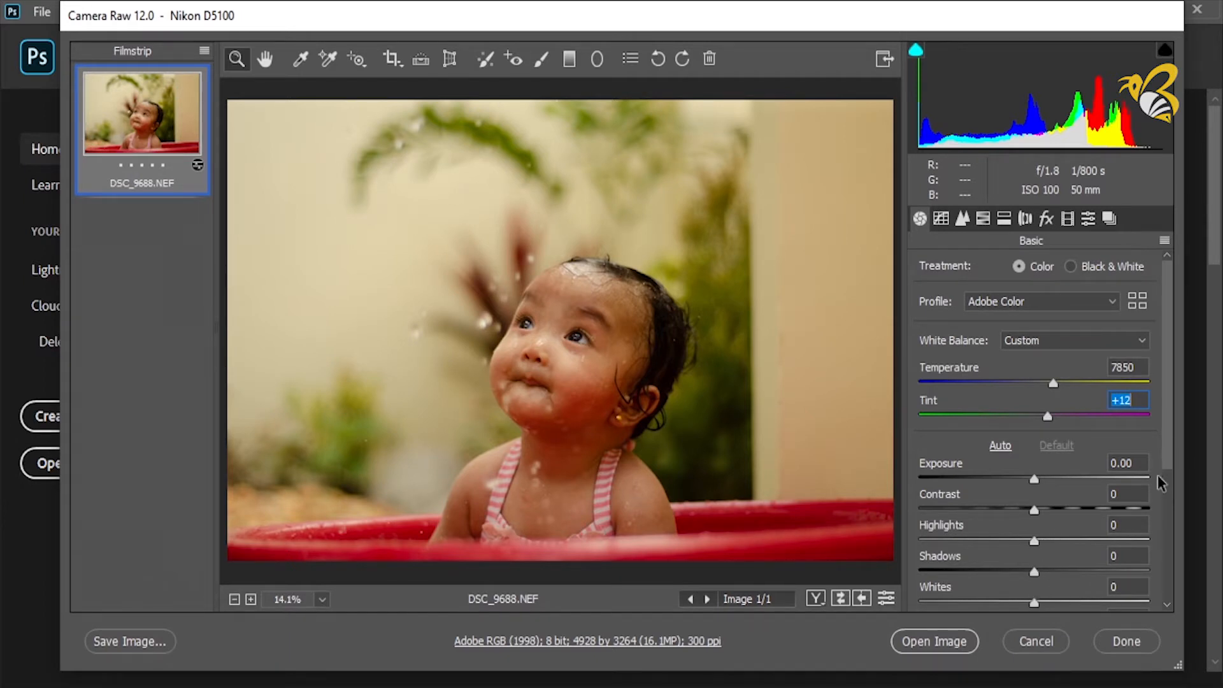
left_click_drag(1170, 448, 1171, 479)
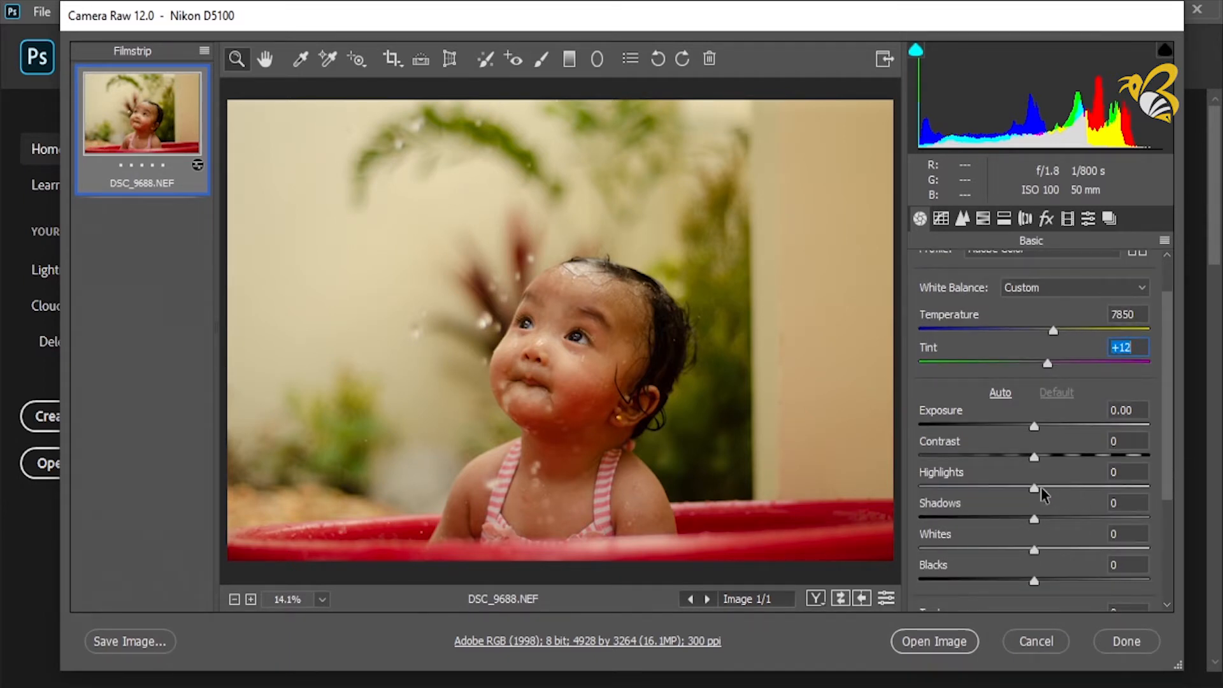
left_click_drag(1040, 486, 1049, 485)
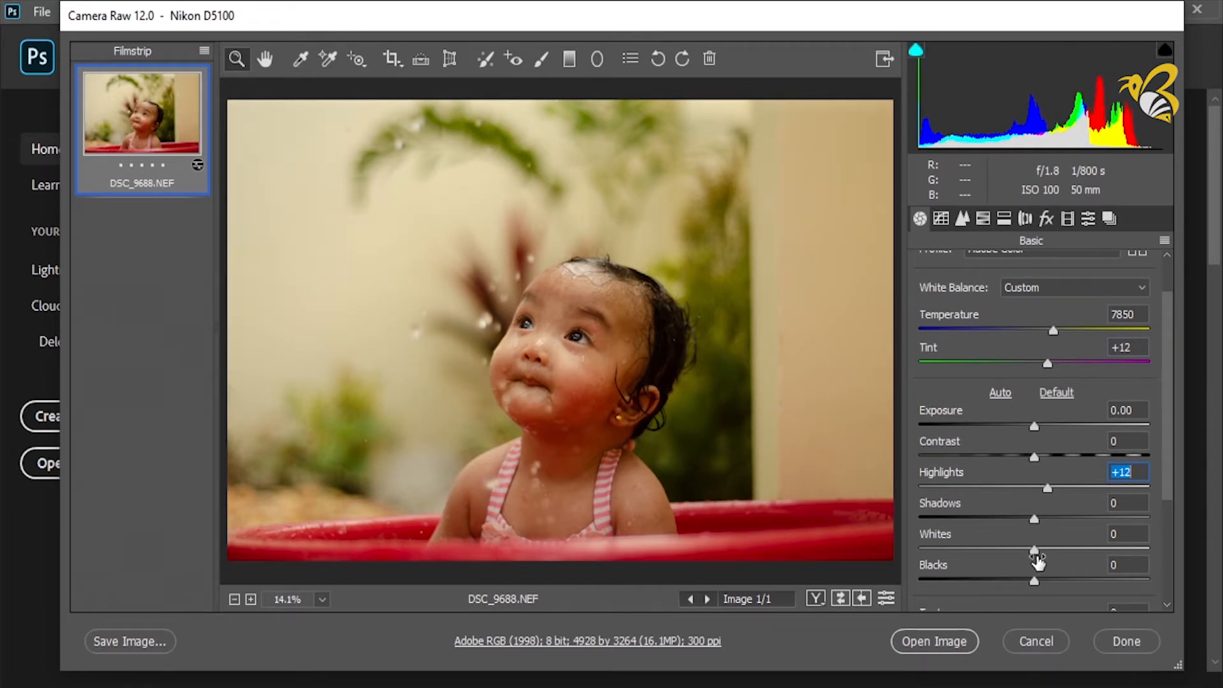
left_click_drag(1034, 550, 1045, 549)
scroll(1168, 568, "down", 5)
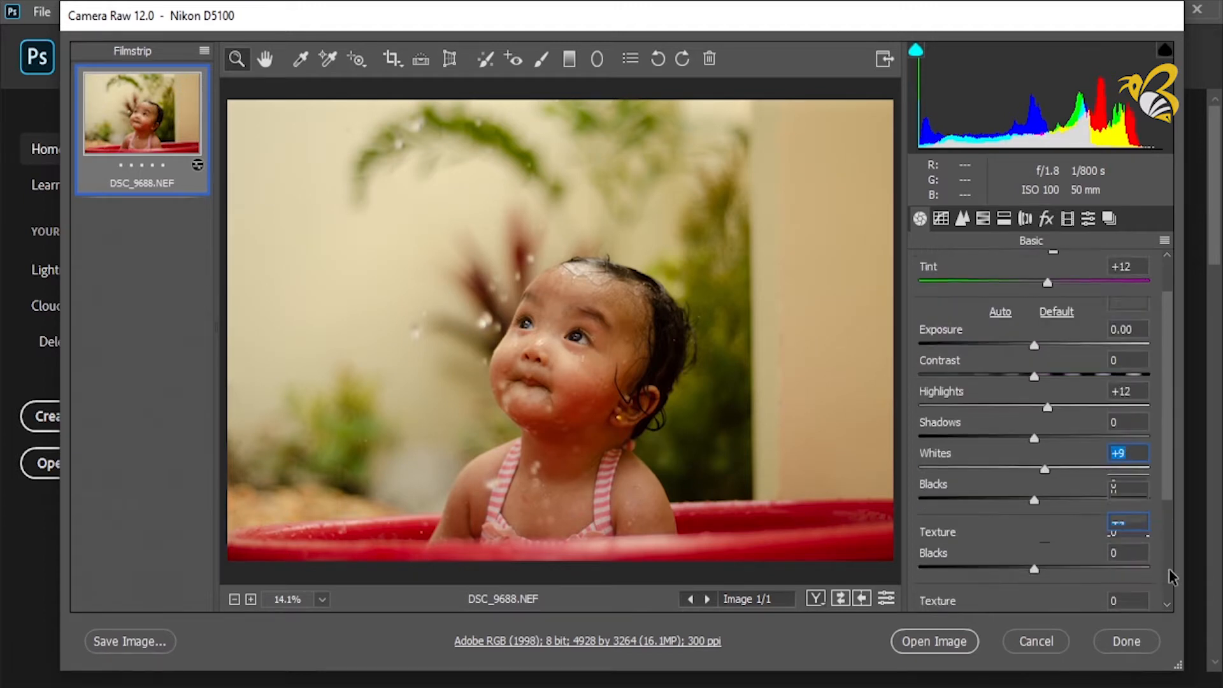
scroll(1168, 587, "down", 1)
left_click_drag(1038, 498, 1062, 496)
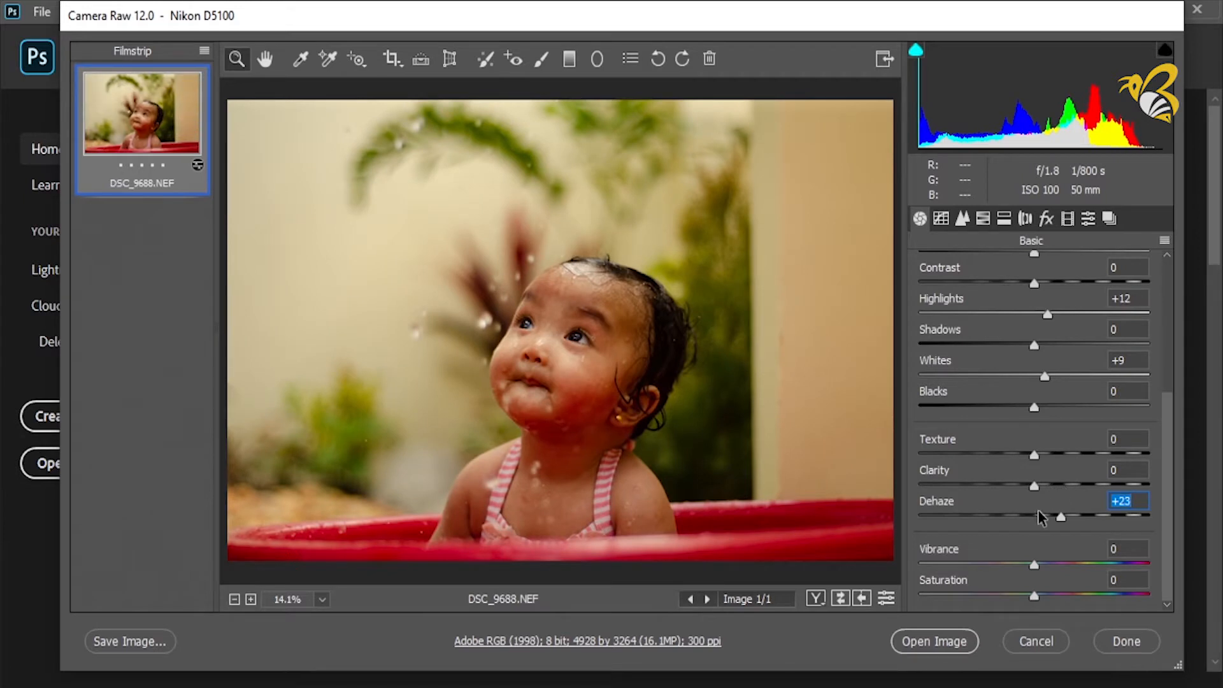
left_click(1038, 514)
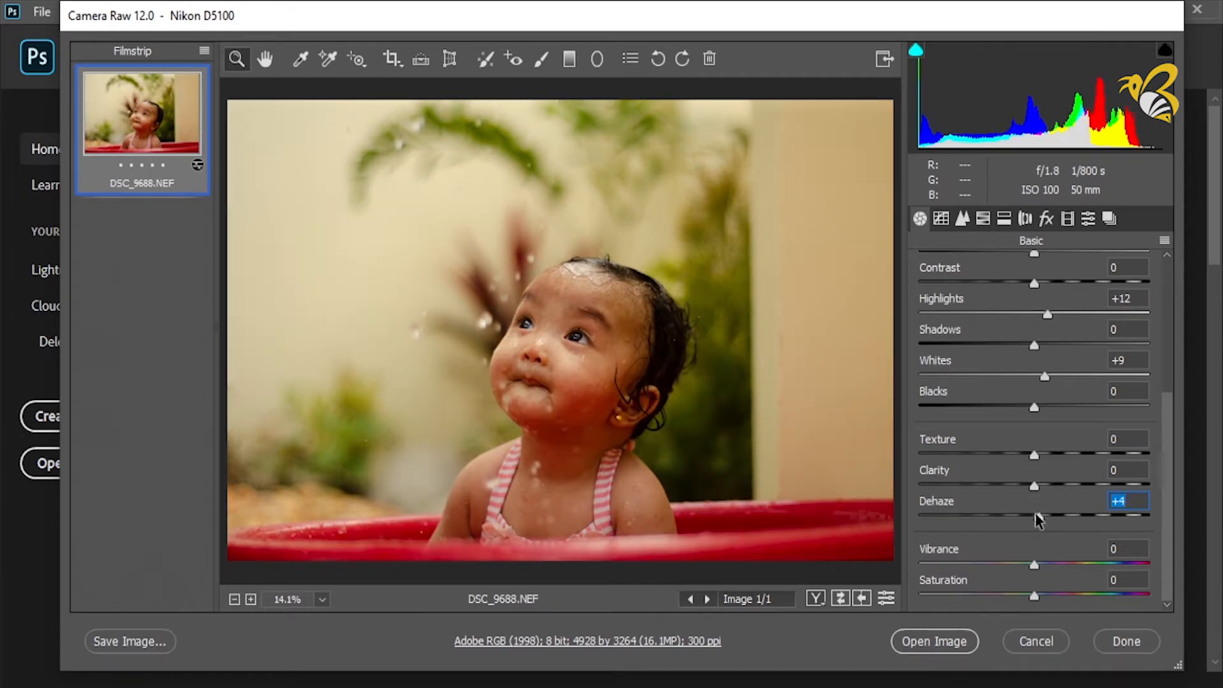
double_click(1037, 515)
Step: Set Clarity to +13 and open the raw photo in Photoshop
left_click_drag(1041, 490, 1053, 488)
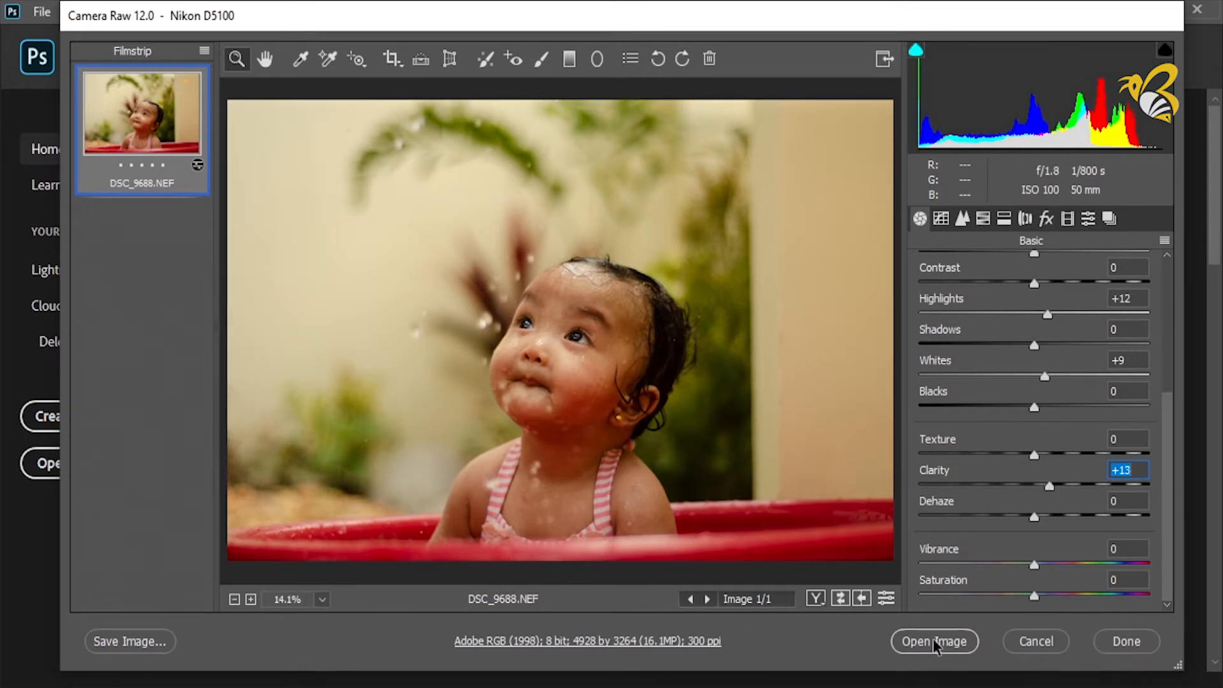
left_click(933, 638)
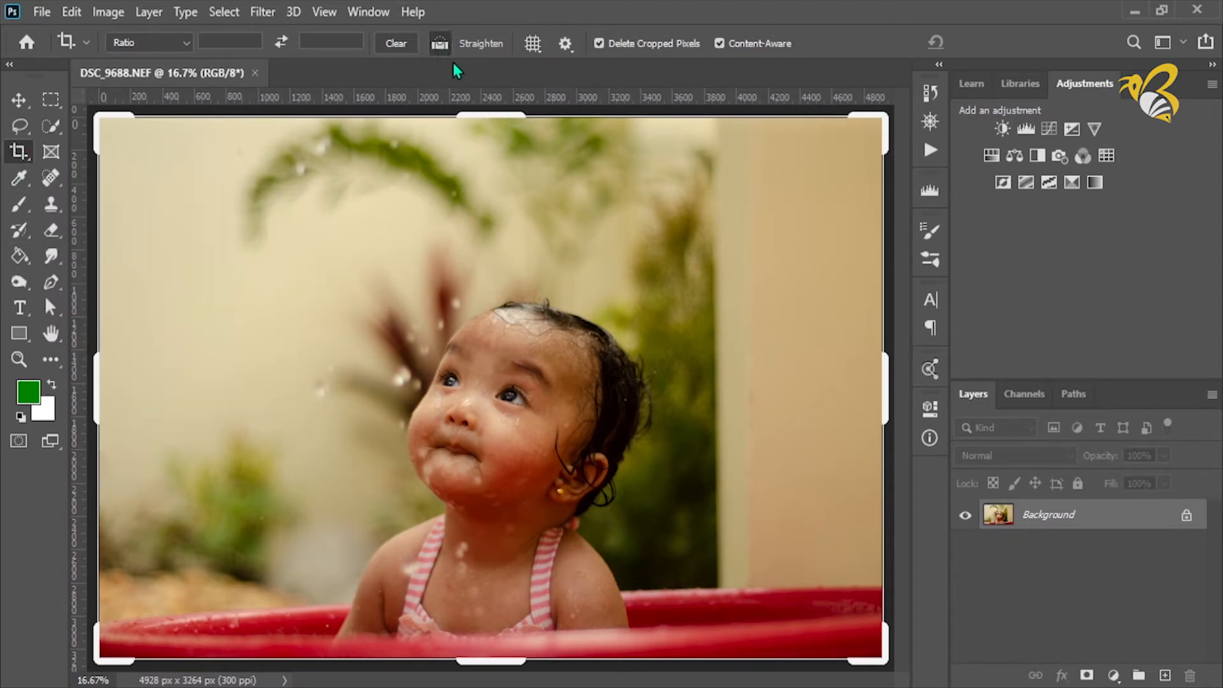
Step: Straighten the photo along the red tub's rim and apply the content-aware crop
left_click_drag(882, 511, 89, 542)
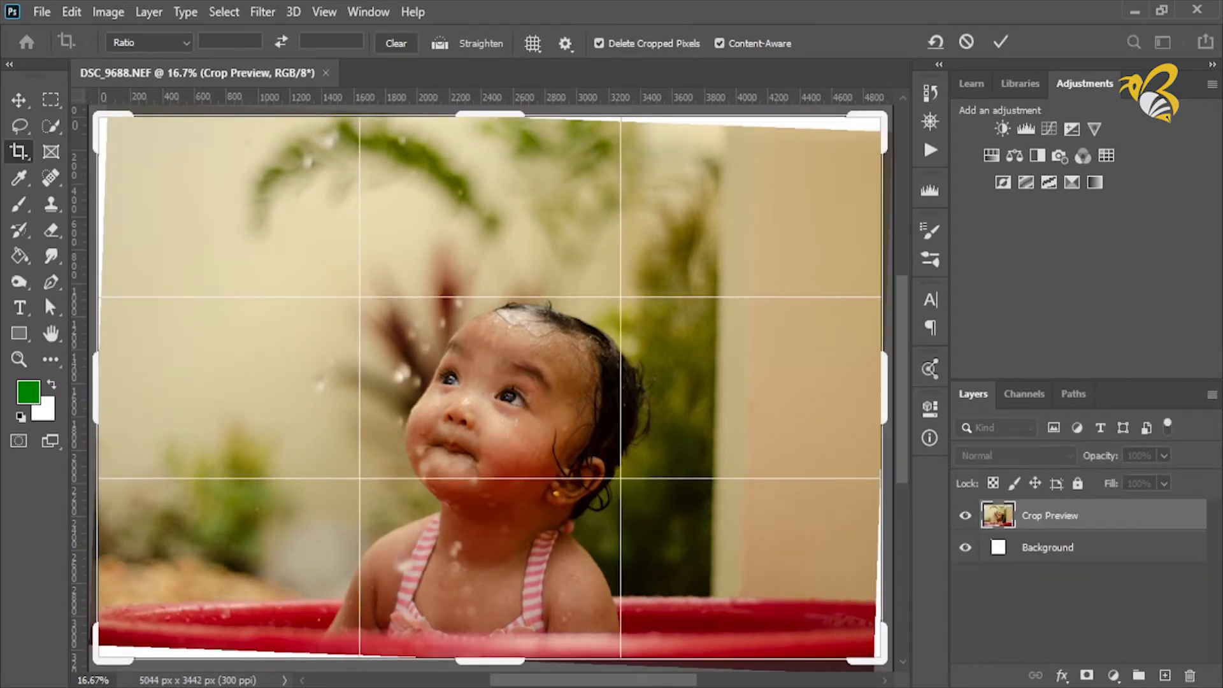
left_click(1000, 42)
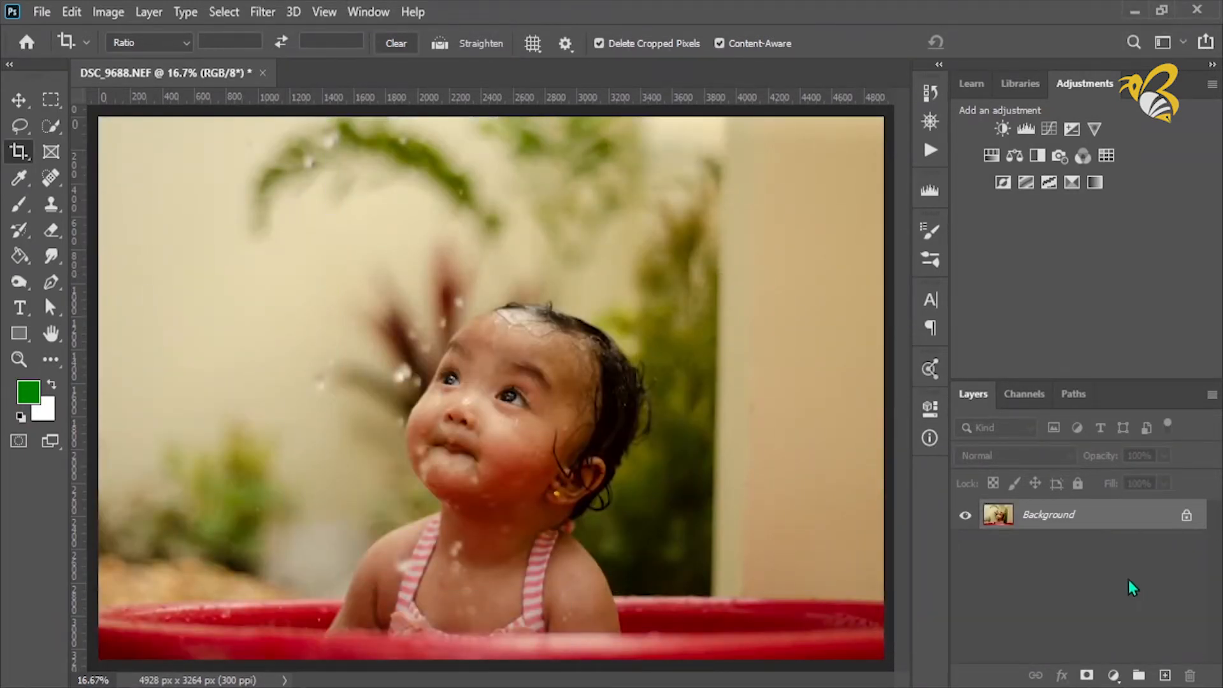
Step: Duplicate the Background layer and hide the original
left_click_drag(1132, 588, 1164, 675)
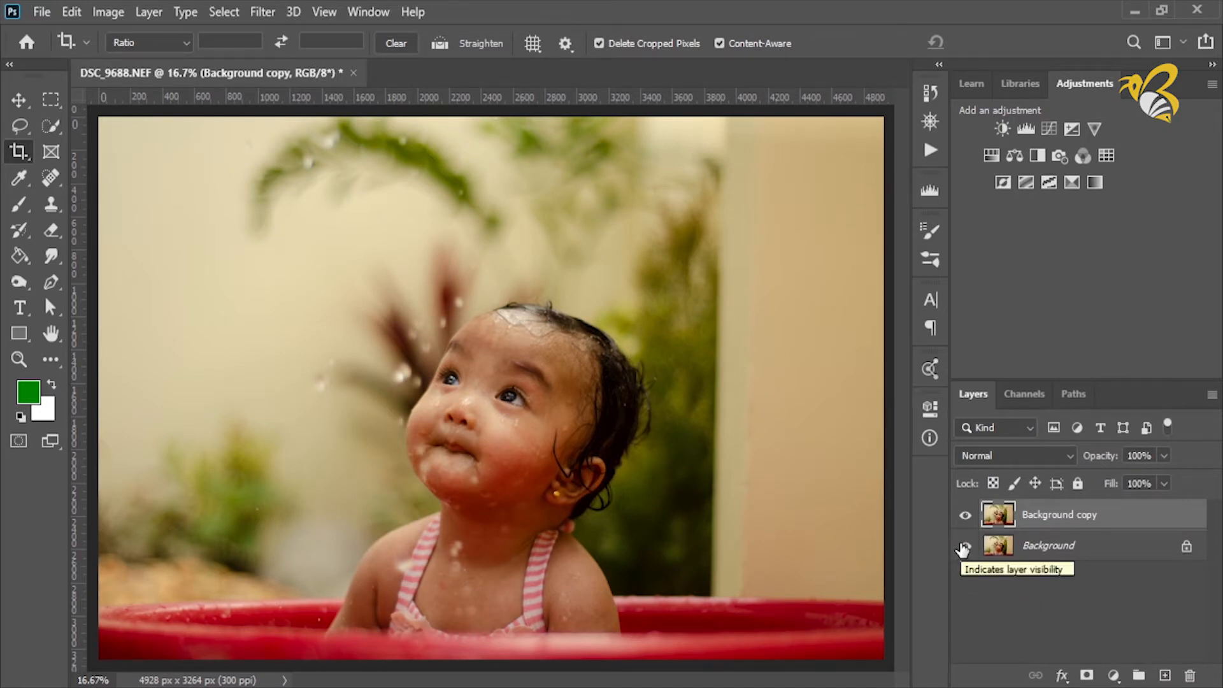
left_click(964, 547)
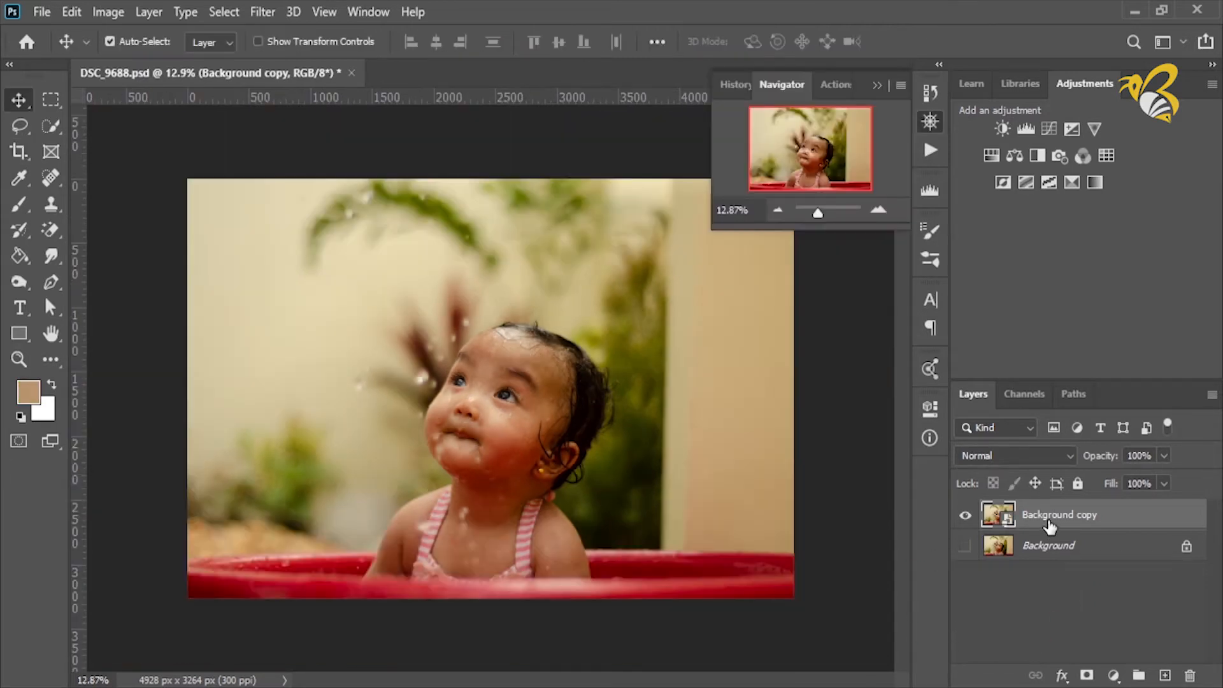
Step: Start a Camera Raw Filter on the Background copy layer, with Temperature +6 and Exposure +0.35
left_click(268, 14)
left_click(275, 124)
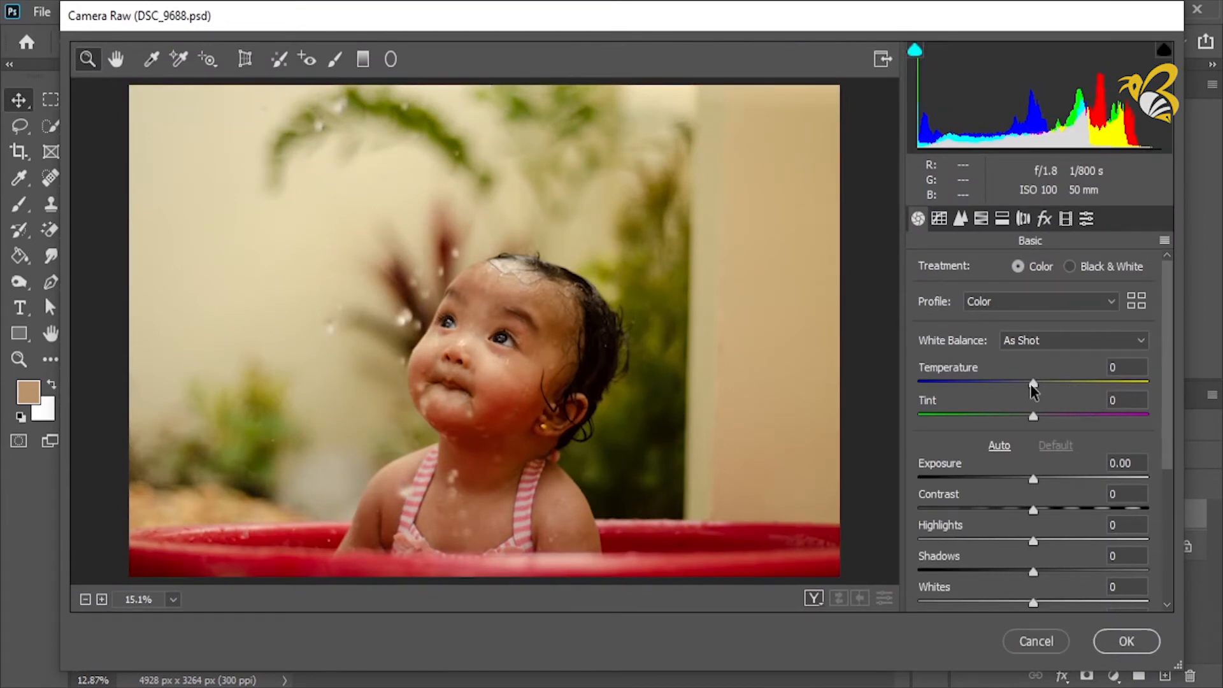
left_click_drag(1032, 384, 1038, 384)
mouse_move(1033, 478)
left_mouse_down()
mouse_move(1050, 479)
mouse_move(1040, 482)
left_mouse_up()
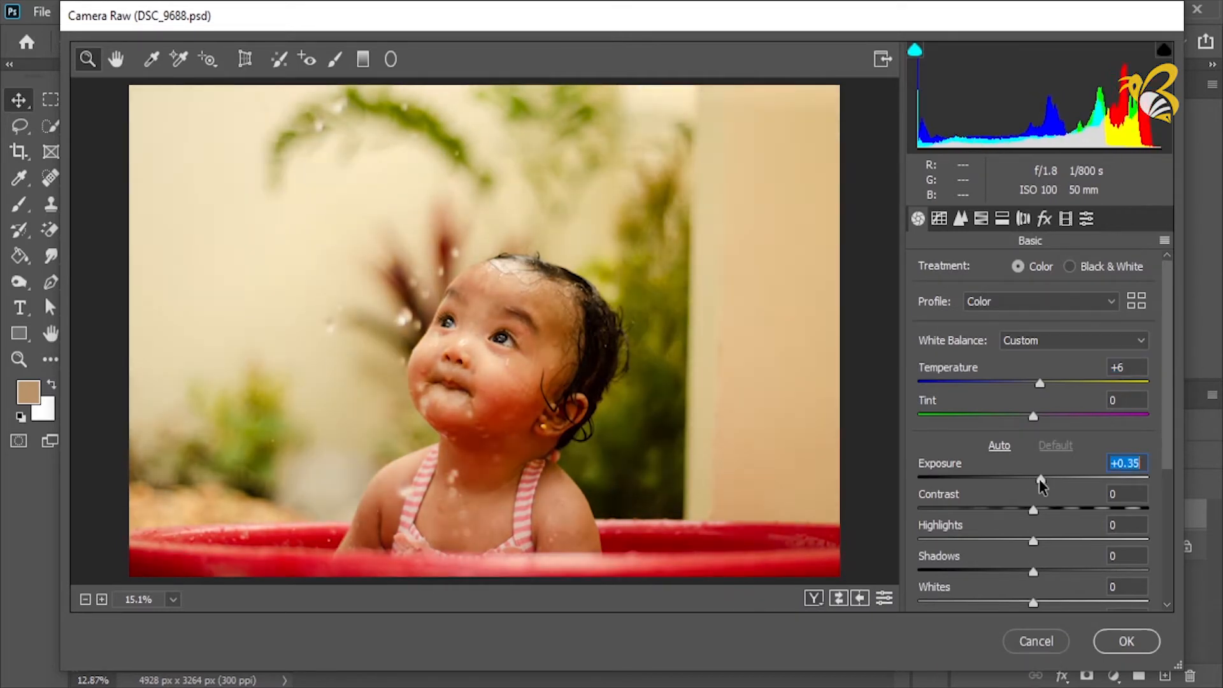
Step: Set noise reduction Luminance to 100 and Luminance Detail to 69, and apply the Camera Raw Filter
left_click(960, 220)
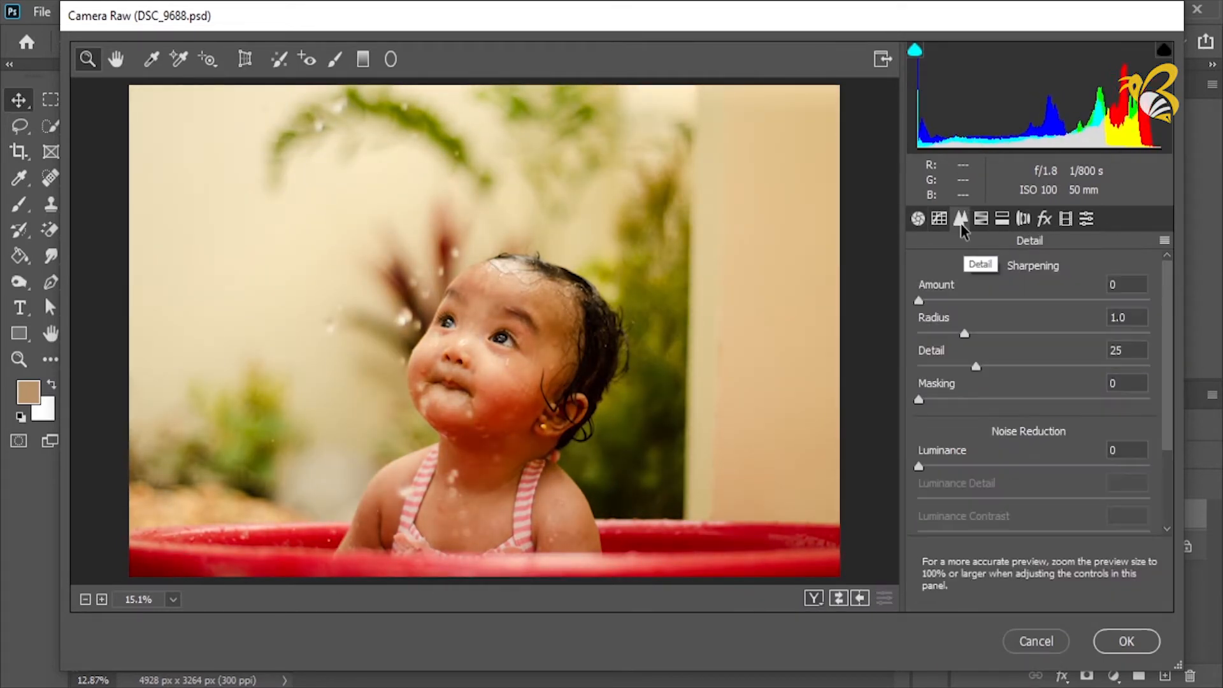
left_click_drag(918, 466, 1150, 467)
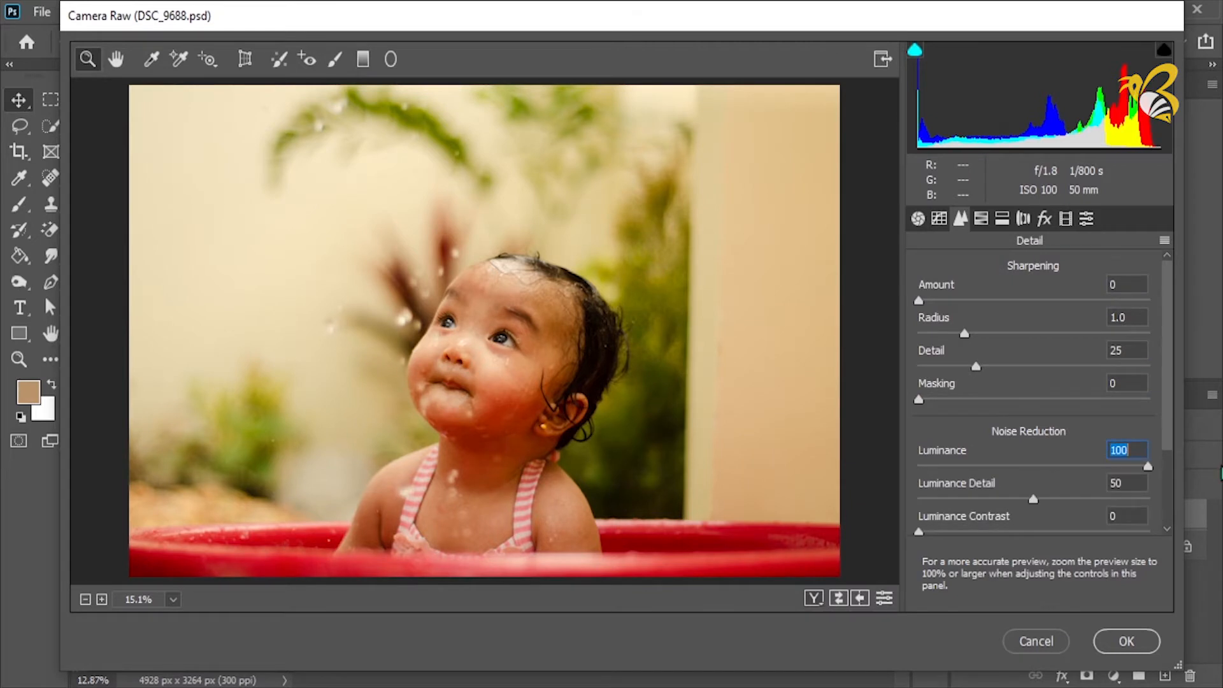
left_click_drag(1033, 500, 1082, 501)
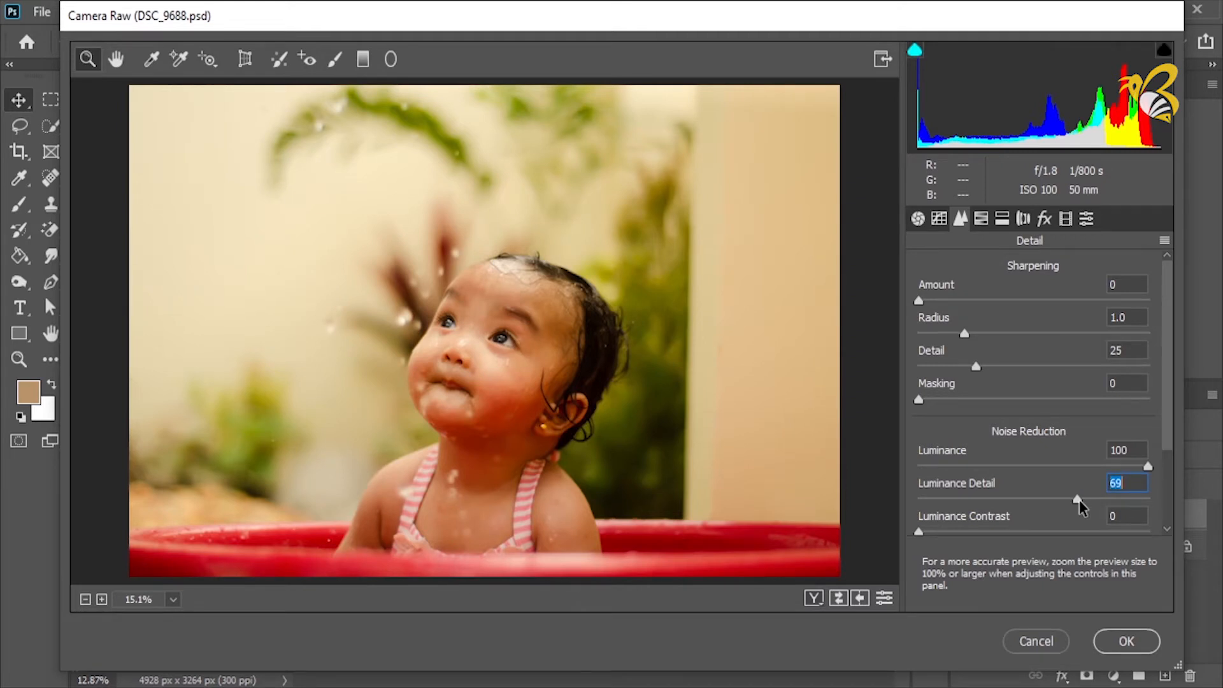
left_click(1116, 643)
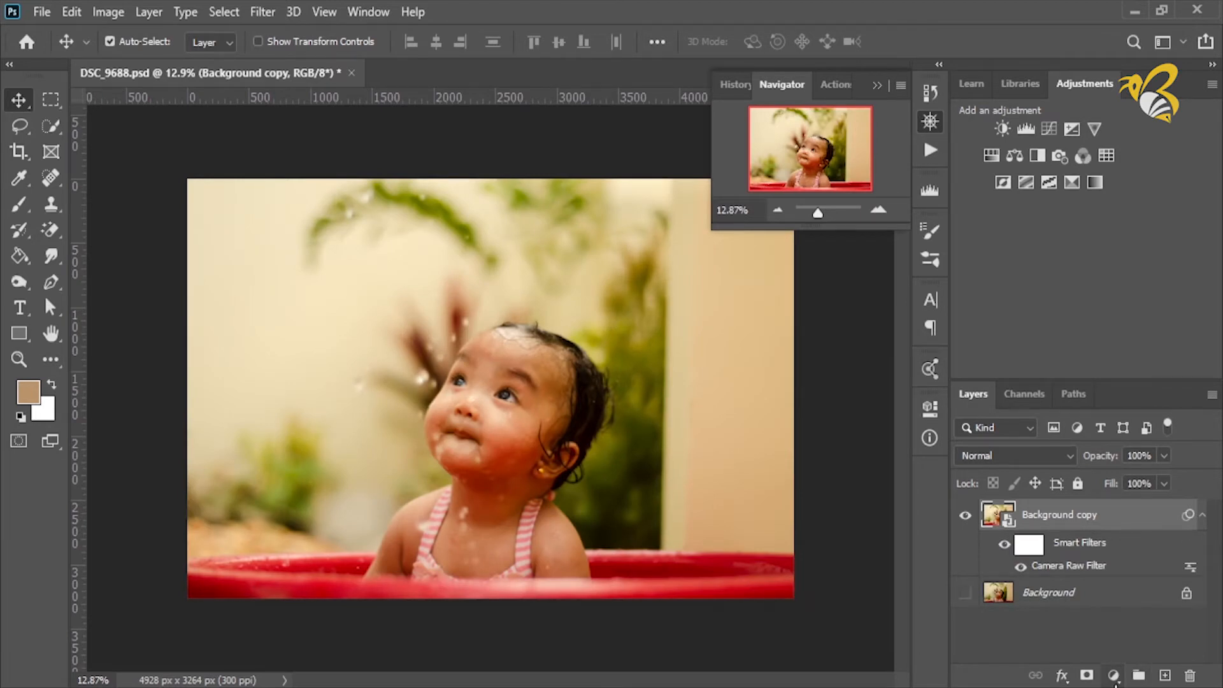
Step: Add a Vibrance adjustment layer with Vibrance +12 and Saturation +10, and compare the photo with and without it
left_click(1113, 675)
left_click(1110, 484)
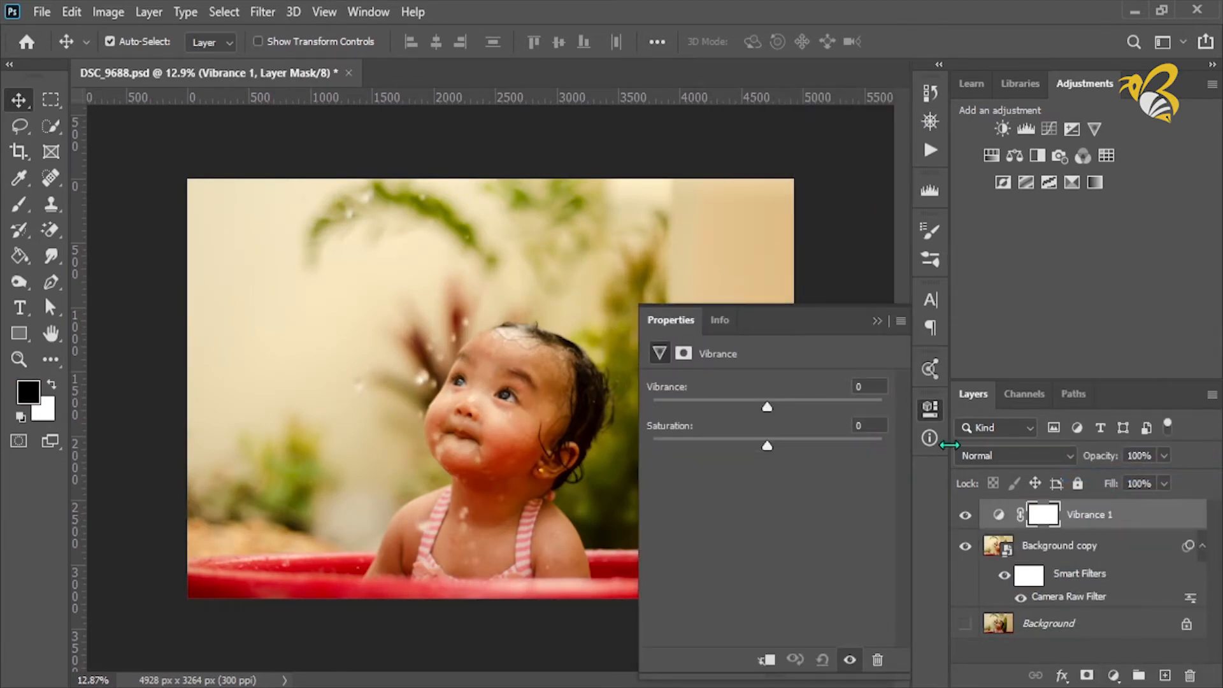
mouse_move(770, 414)
left_mouse_down()
mouse_move(785, 414)
mouse_move(778, 449)
mouse_move(782, 409)
left_mouse_up()
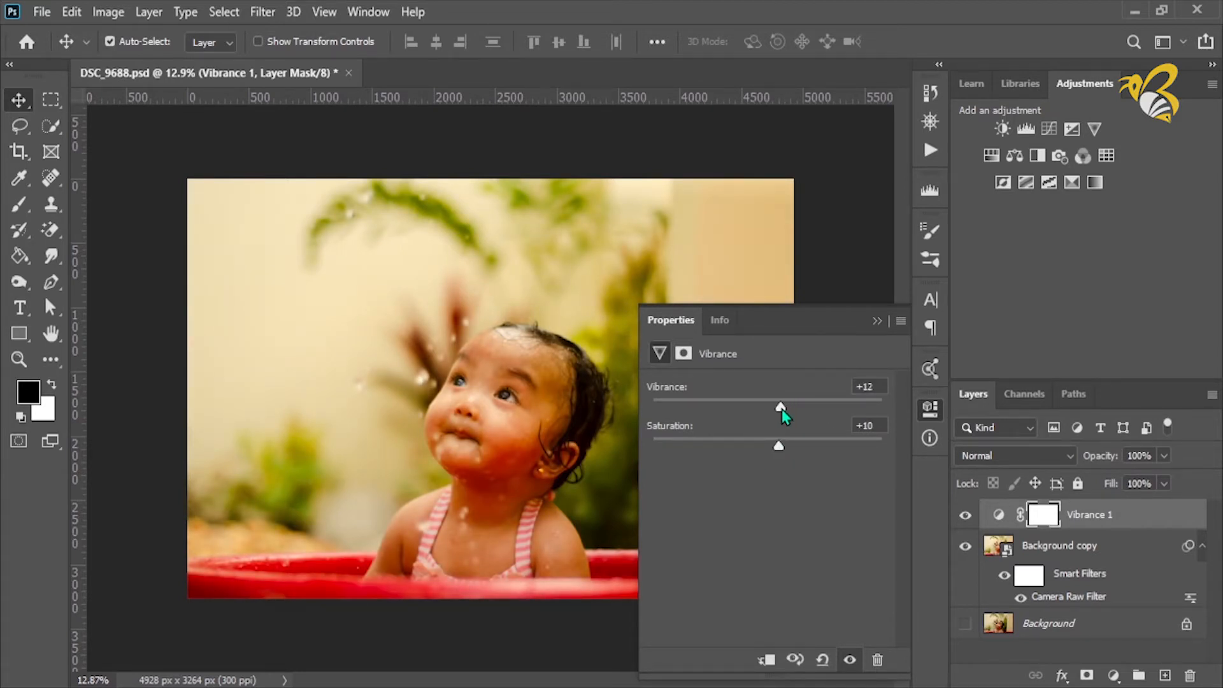
left_click(966, 514)
left_click(966, 516)
left_click(966, 513)
Step: Change the Vibrance layer to Saturation -8 and Vibrance +14, comparing the photo with and without the adjustment
mouse_move(778, 449)
left_mouse_down()
mouse_move(743, 449)
mouse_move(759, 451)
left_mouse_up()
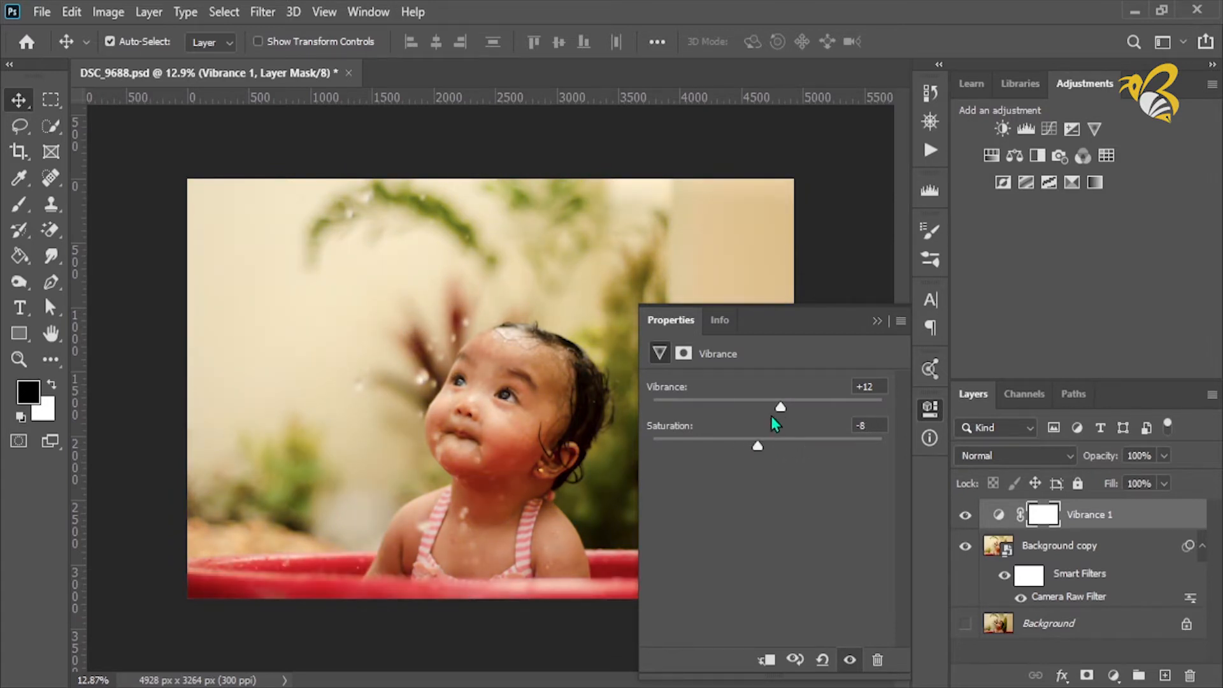
left_click_drag(780, 406, 783, 408)
left_click(849, 659)
left_click(959, 517)
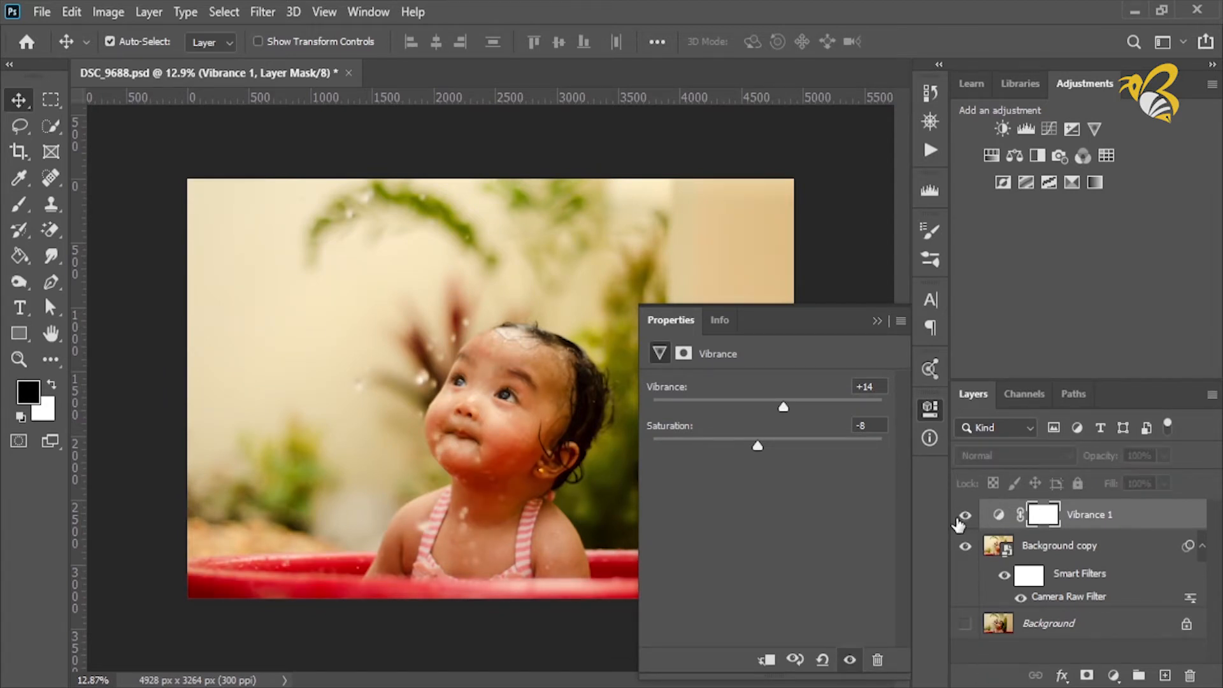
left_click(959, 518)
left_click(959, 517)
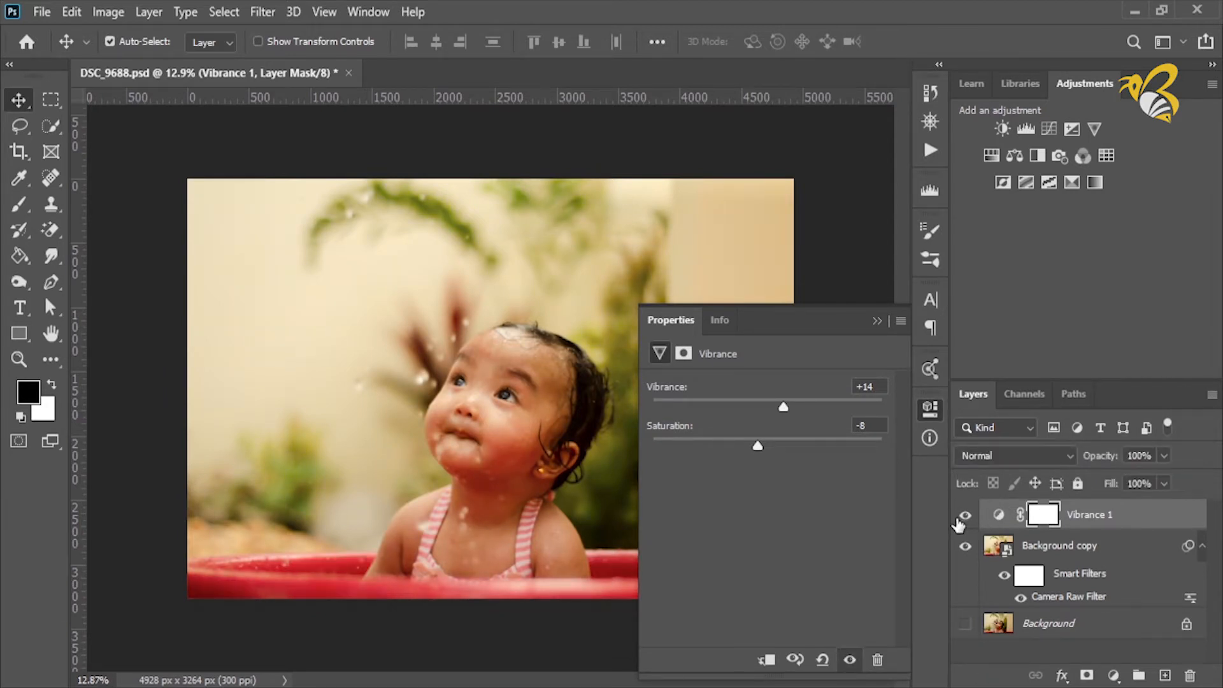
left_click(877, 321)
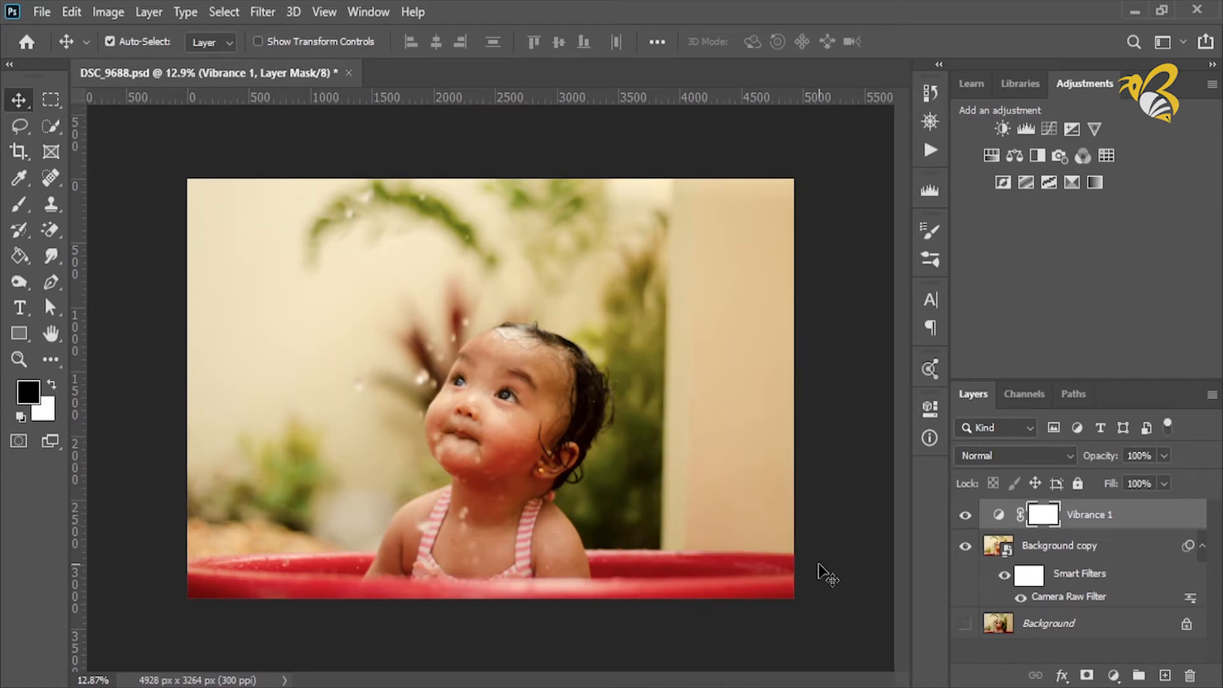
Step: Add a Curves adjustment layer that slightly lowers the white point and lifts the black point of the RGB curve
left_click(1113, 675)
left_click(1095, 420)
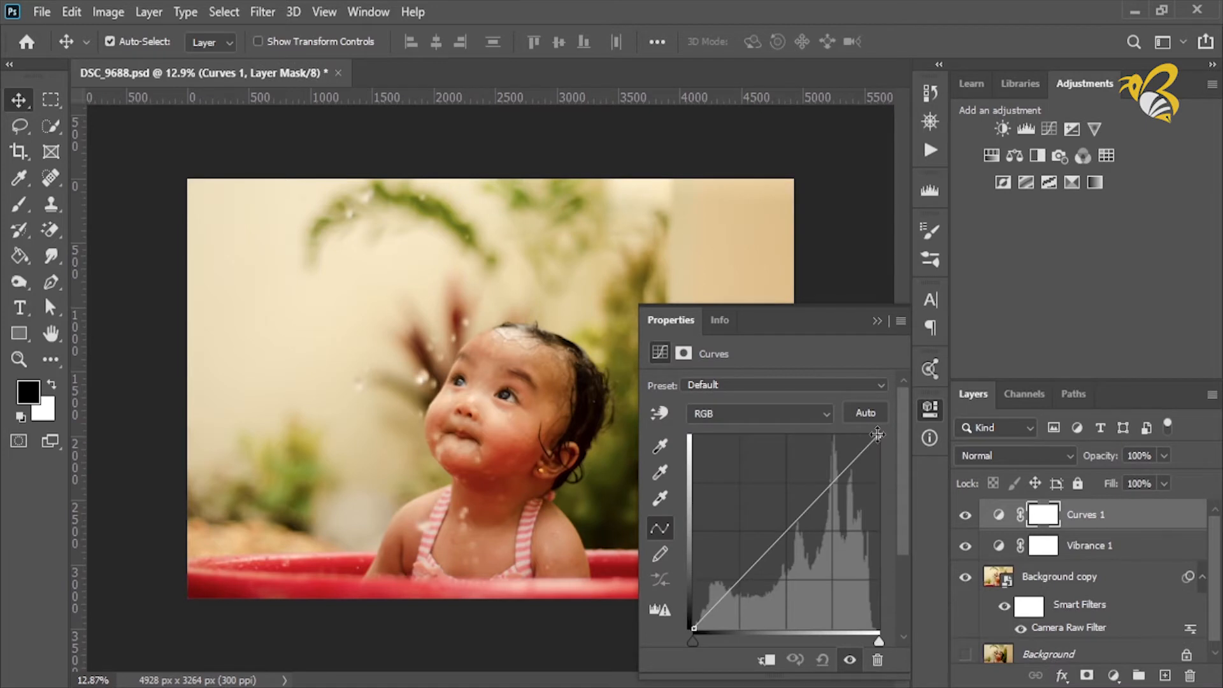
left_click_drag(877, 434, 879, 446)
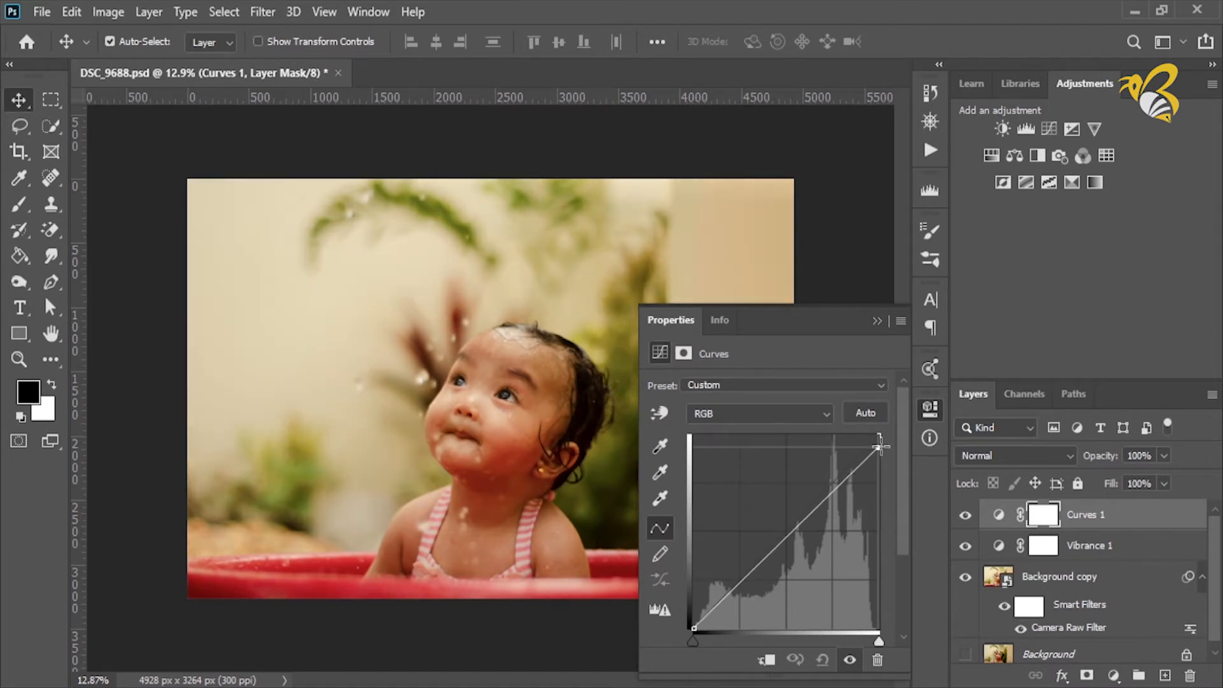
left_click_drag(698, 631, 704, 616)
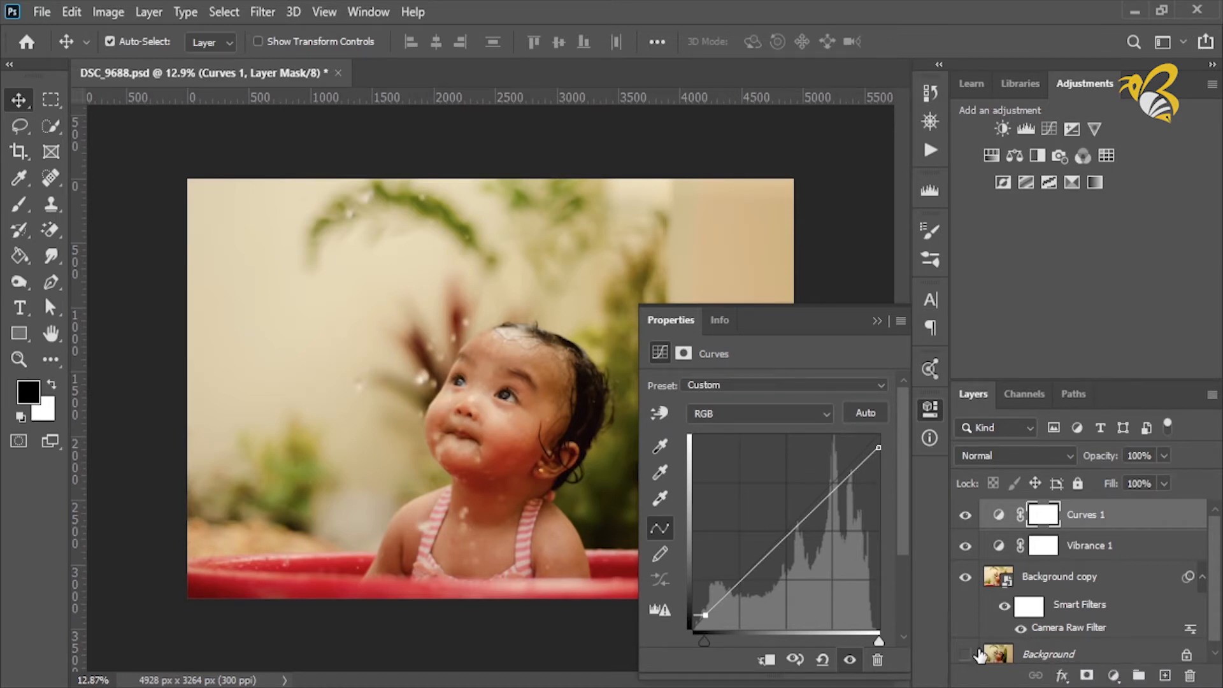
Step: Add a Color Balance adjustment layer with midtones at Cyan-Red +10, Magenta-Green +8 and Yellow-Blue -5
left_click(1113, 675)
left_click(1125, 504)
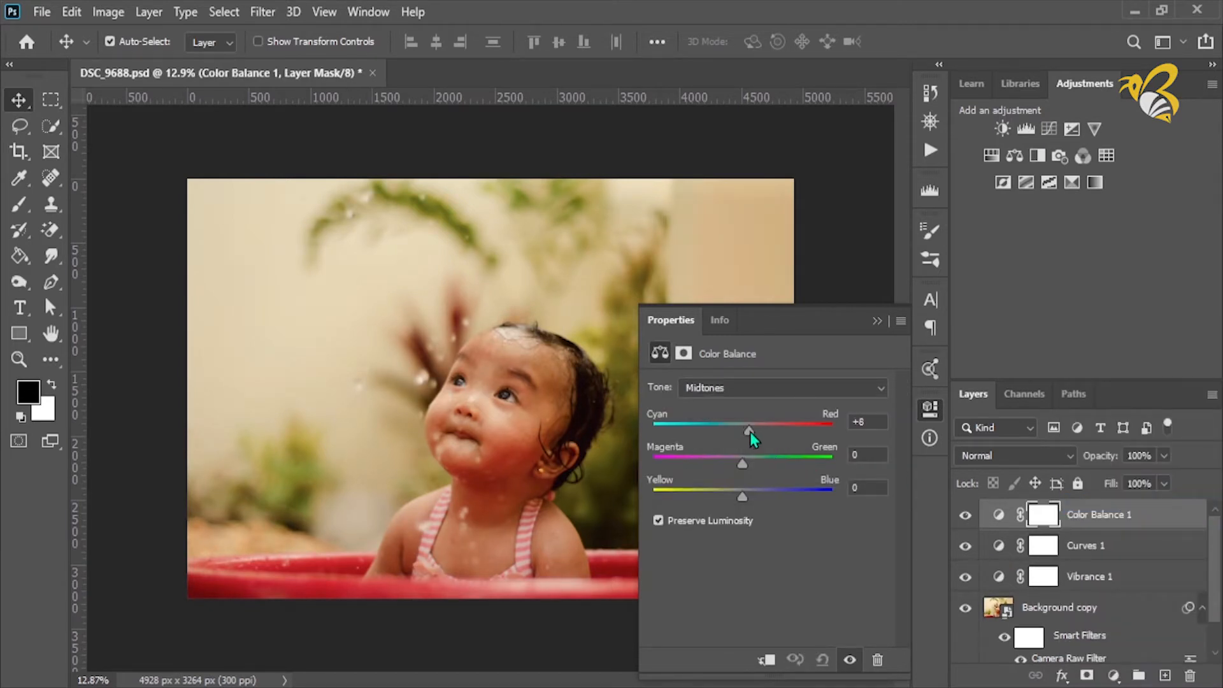
left_click_drag(752, 438, 752, 467)
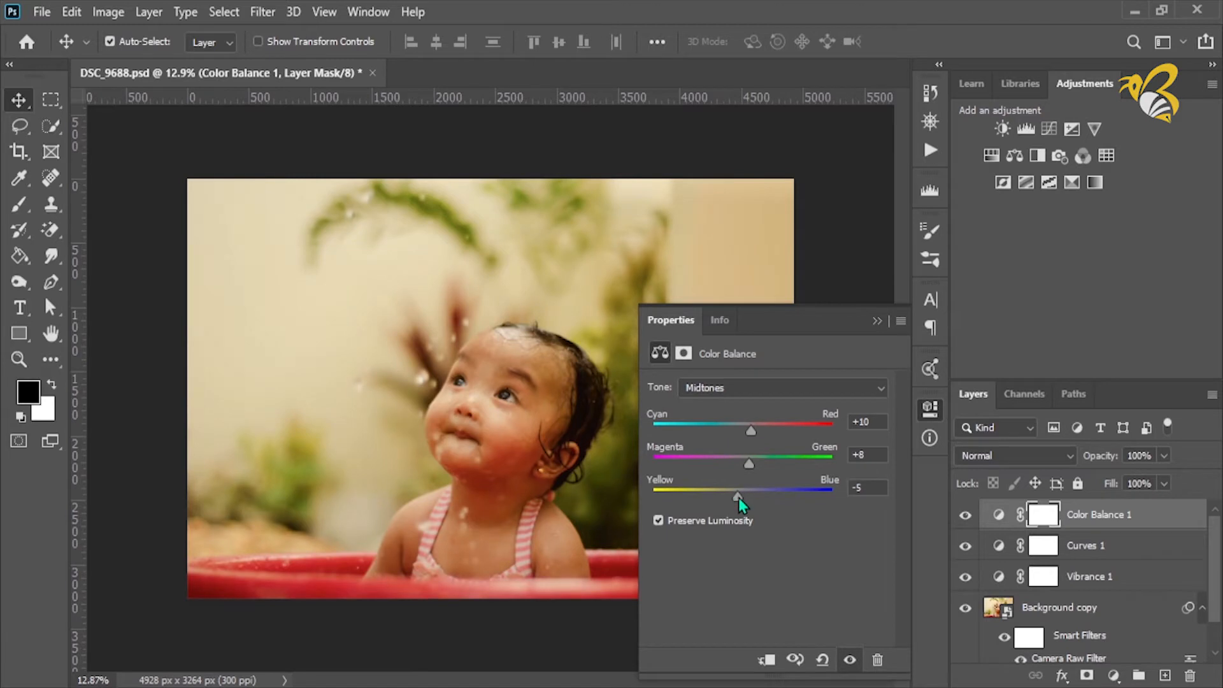
Step: Set the Color Balance shadows to Cyan-Red +7, Magenta-Green +8 and Yellow-Blue -11
left_click(762, 387)
left_click(761, 405)
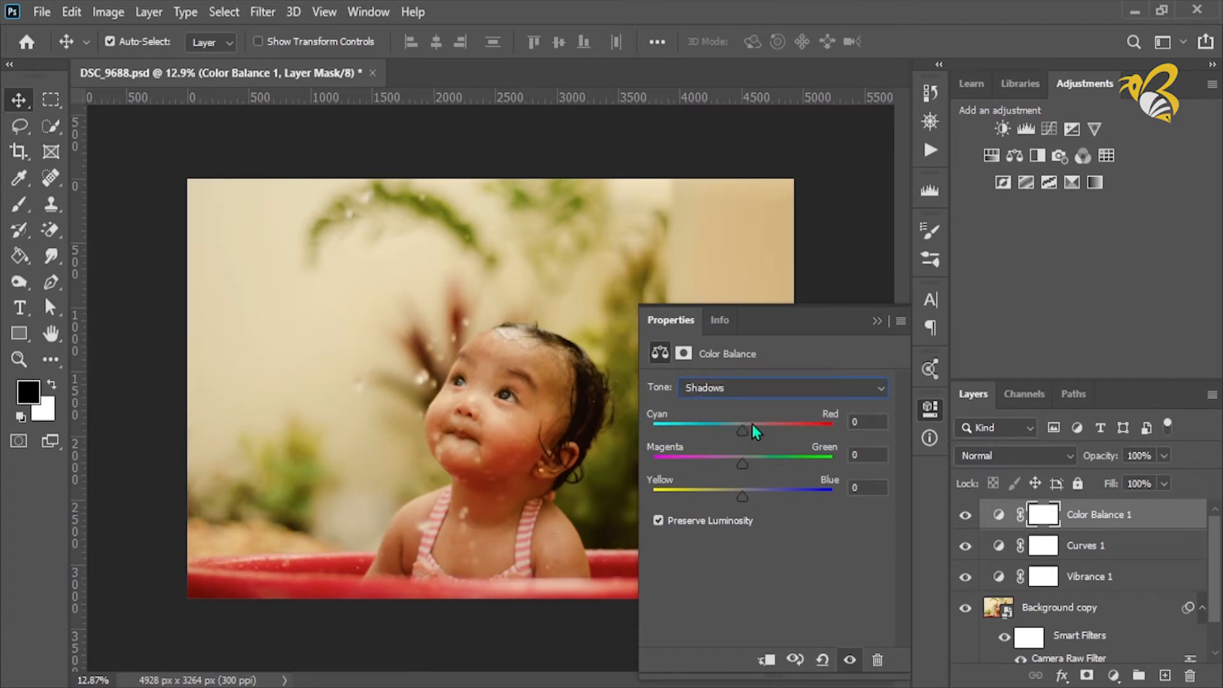
left_click_drag(744, 433, 735, 497)
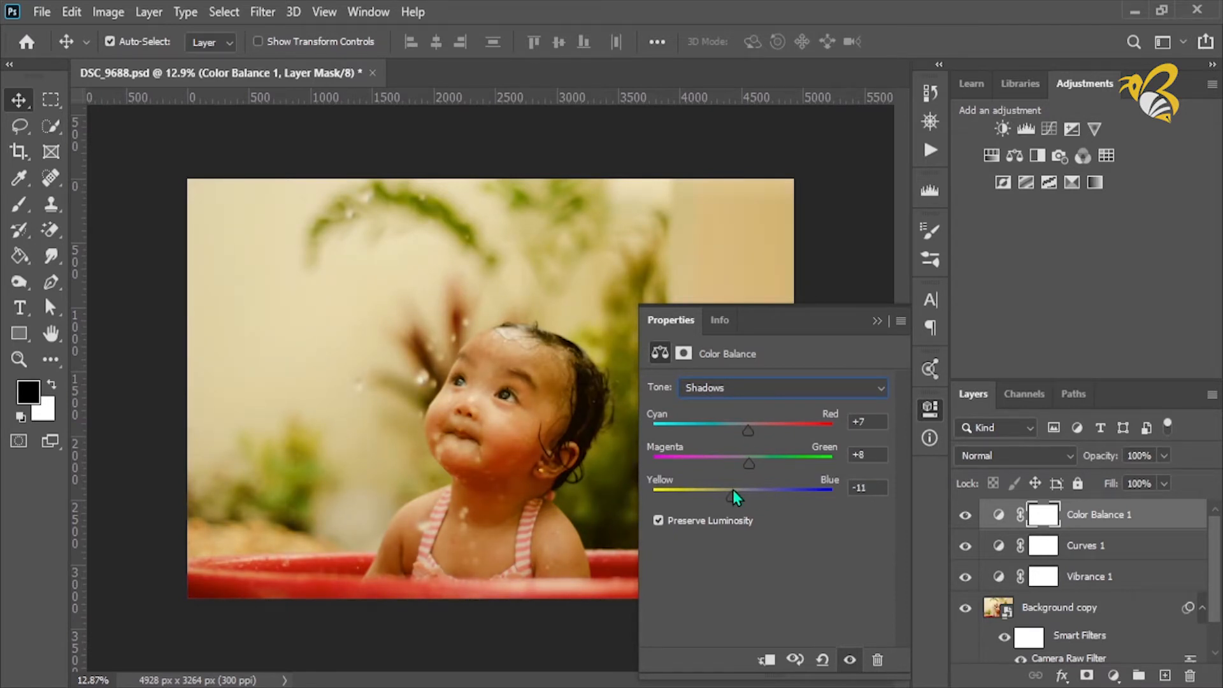
Step: Adjust the colour sliders for the Color Balance highlights and close the adjustment settings
left_click(750, 387)
left_click(743, 432)
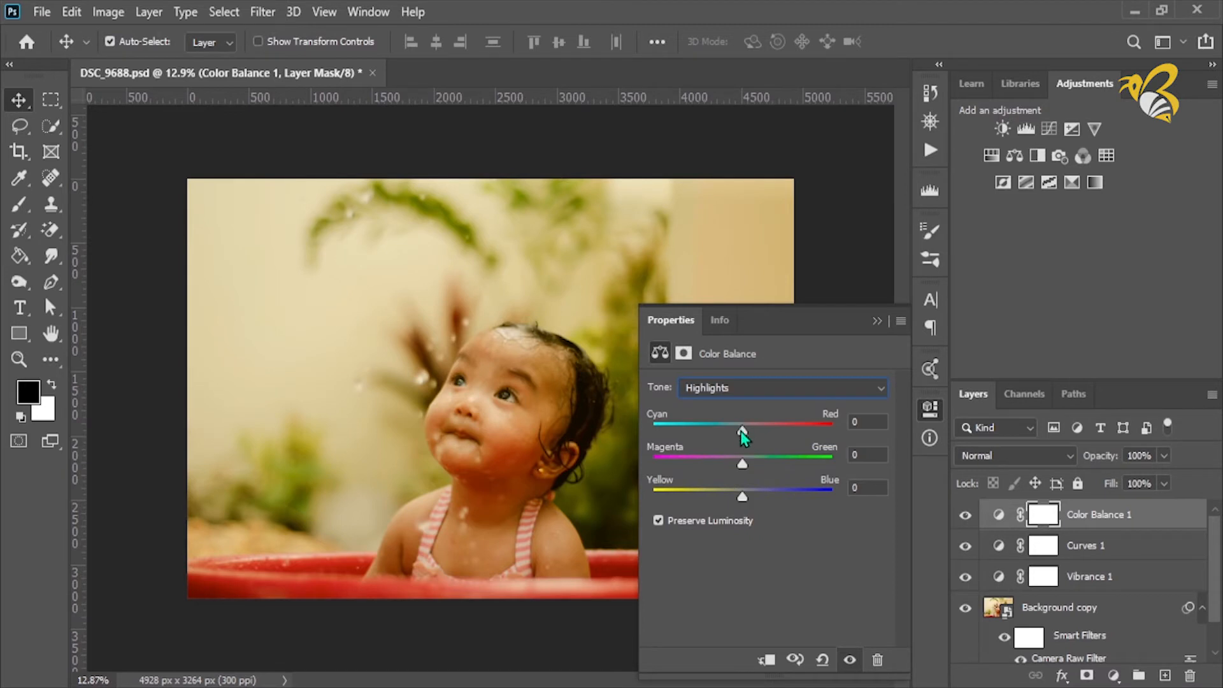
left_click_drag(743, 435, 746, 503)
left_click(876, 320)
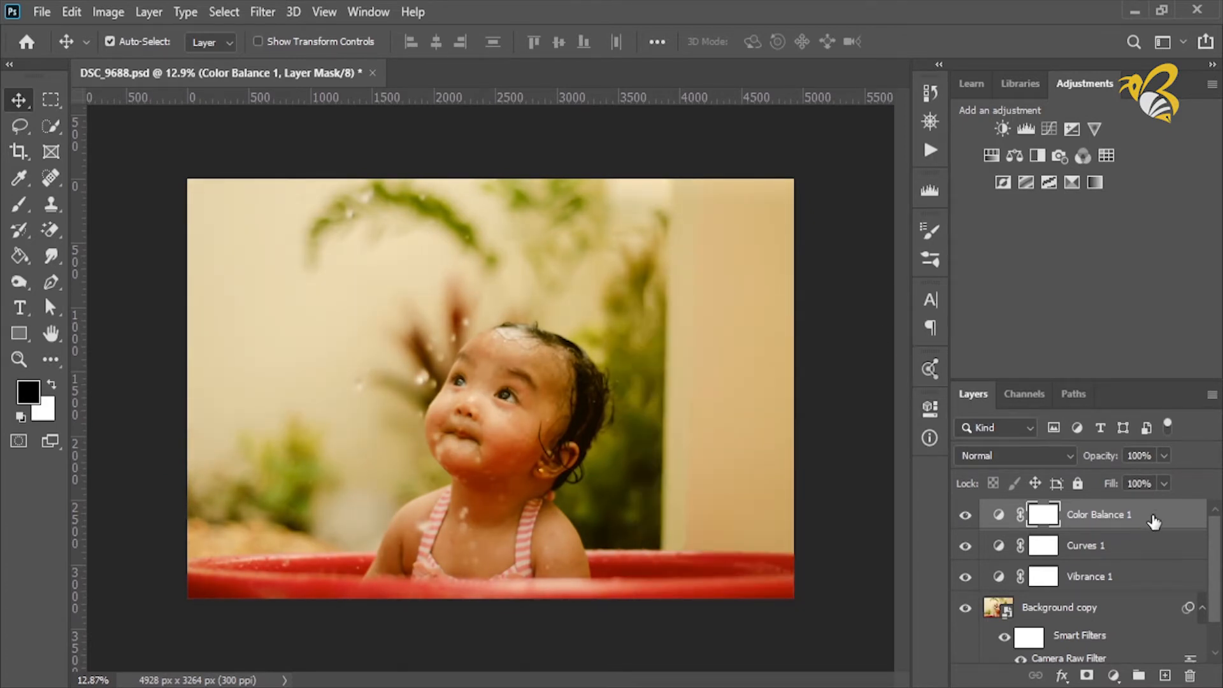
Step: Group the Color Balance, Curves and Vibrance adjustment layers and name the group "color correction"
left_click(1116, 577, "shift")
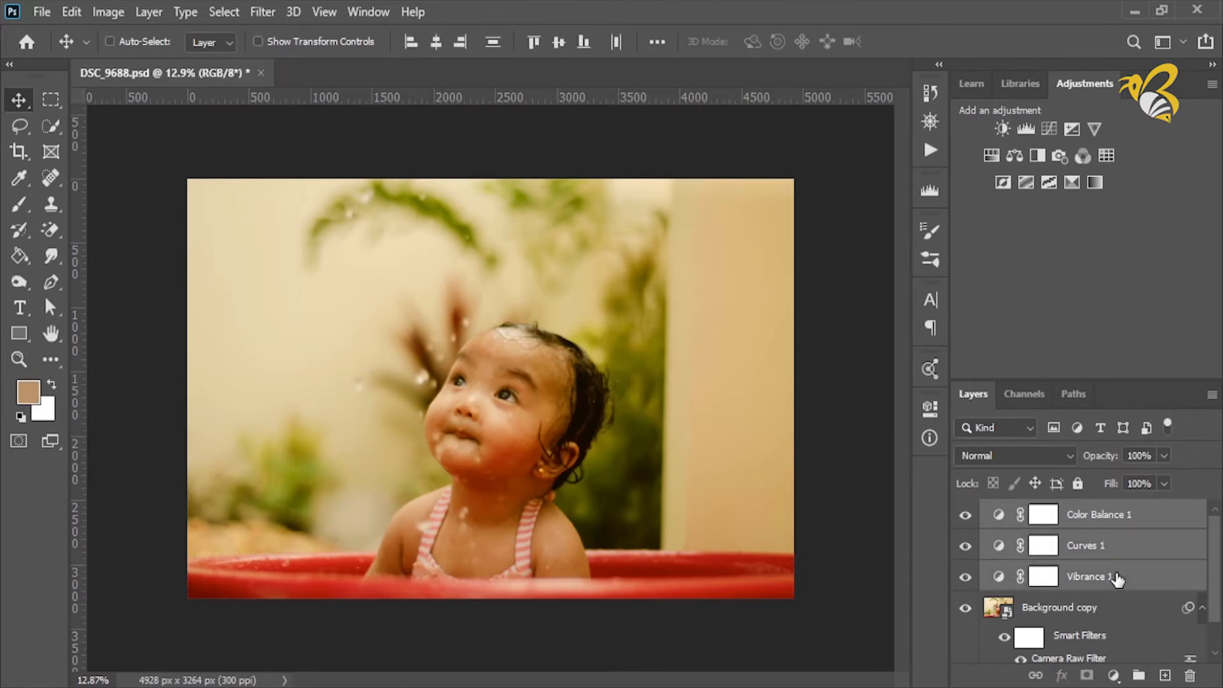
key("ctrl+g")
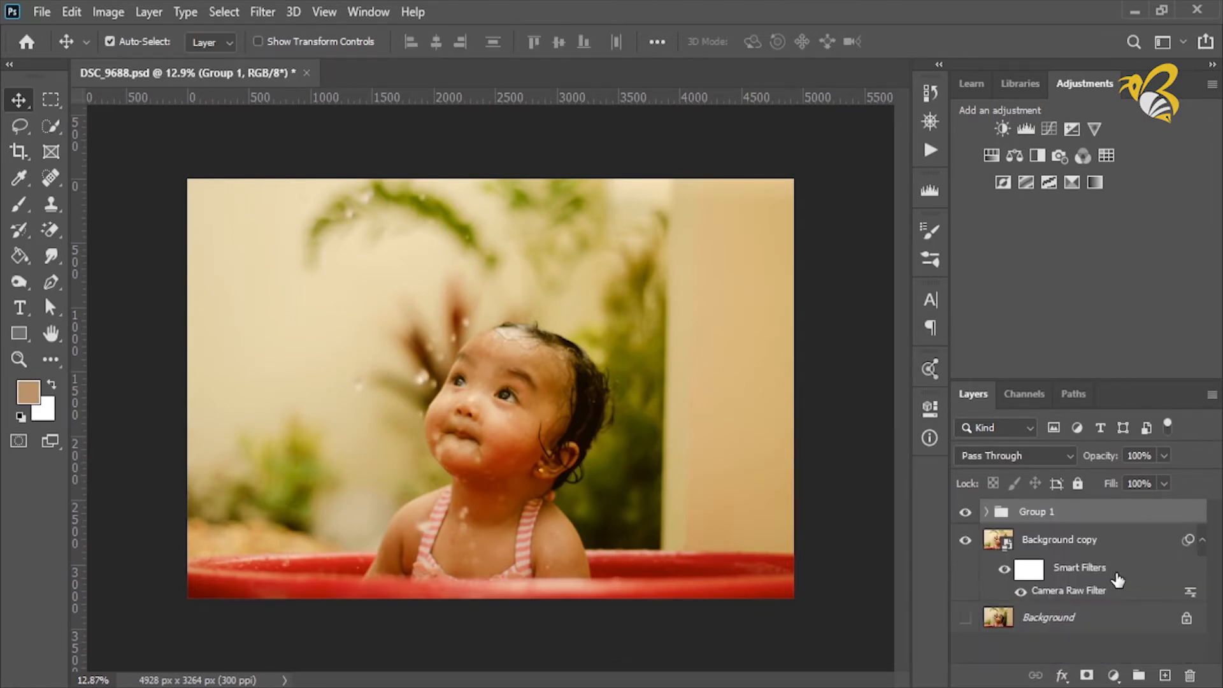
double_click(1033, 512)
type("color correction")
key("Return")
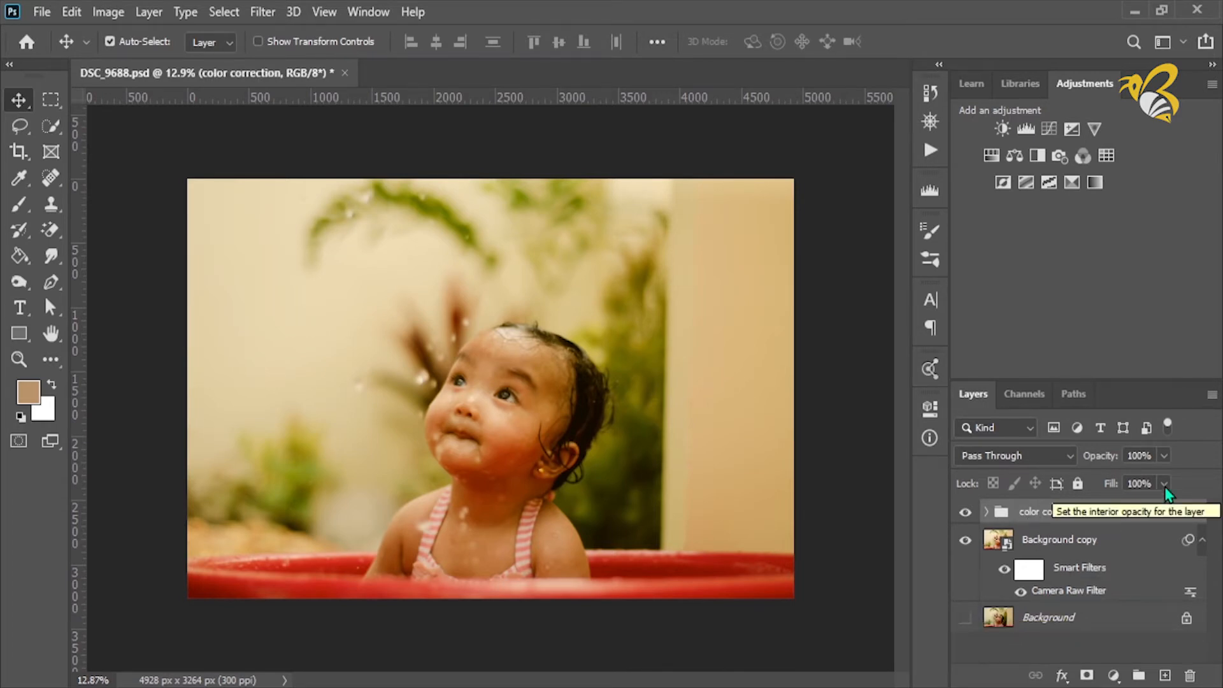
Step: Stamp all visible layers into a new top layer and apply a High Pass filter with a radius of 7 pixels
key("ctrl")
key("ctrl+shift+alt+e")
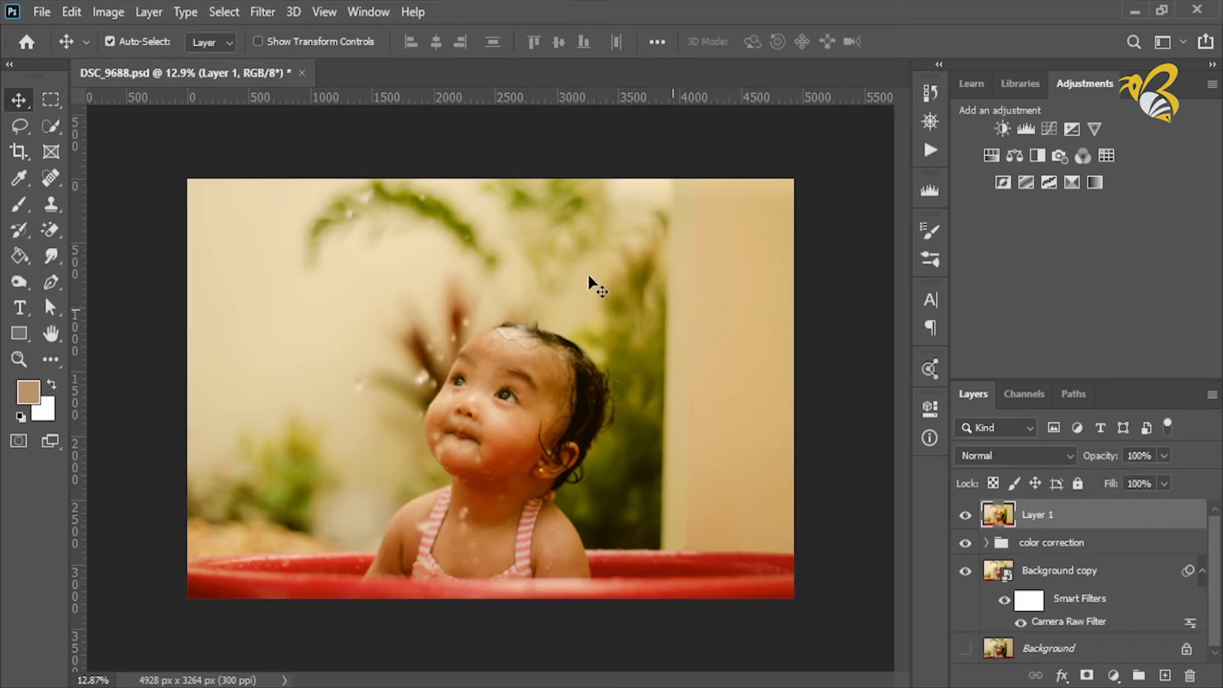
left_click(261, 12)
mouse_move(406, 409)
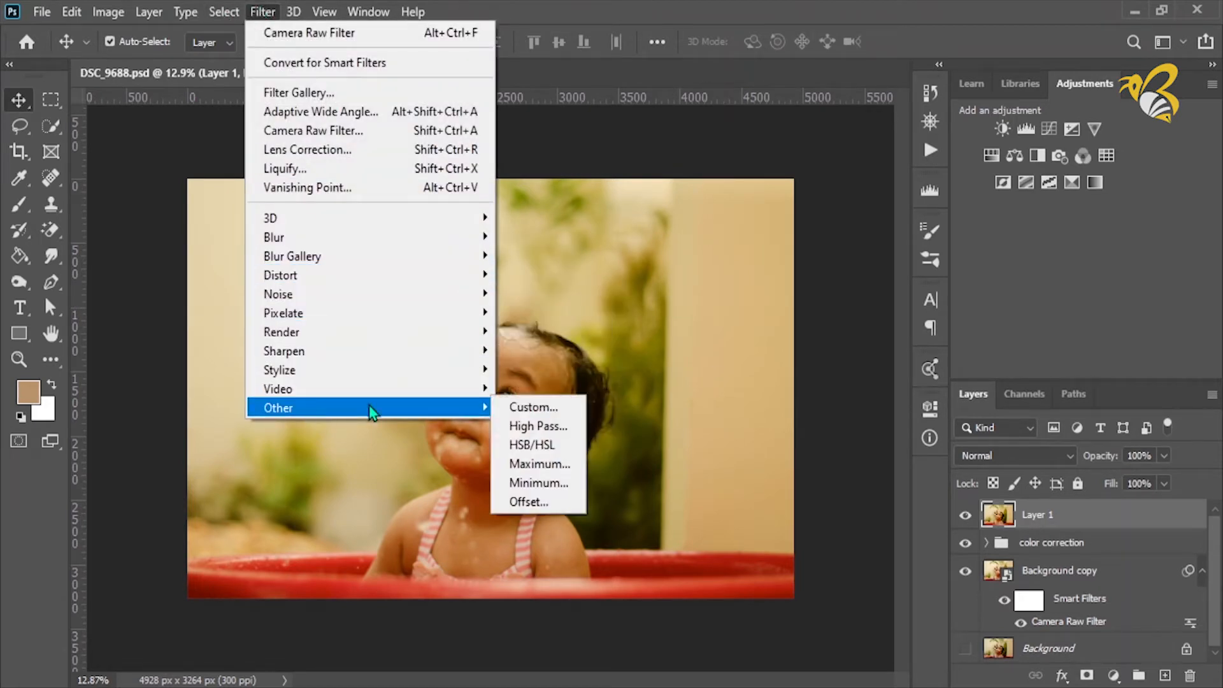
left_click(538, 426)
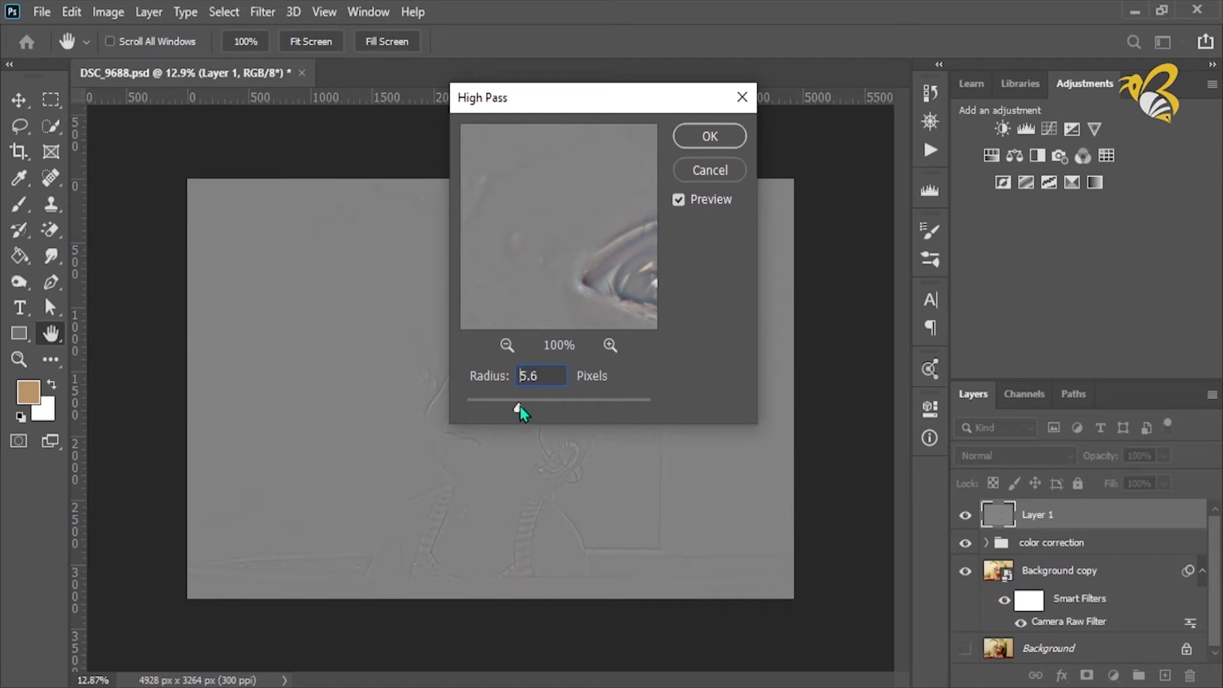
left_click_drag(519, 406, 526, 407)
type("7")
key("Return")
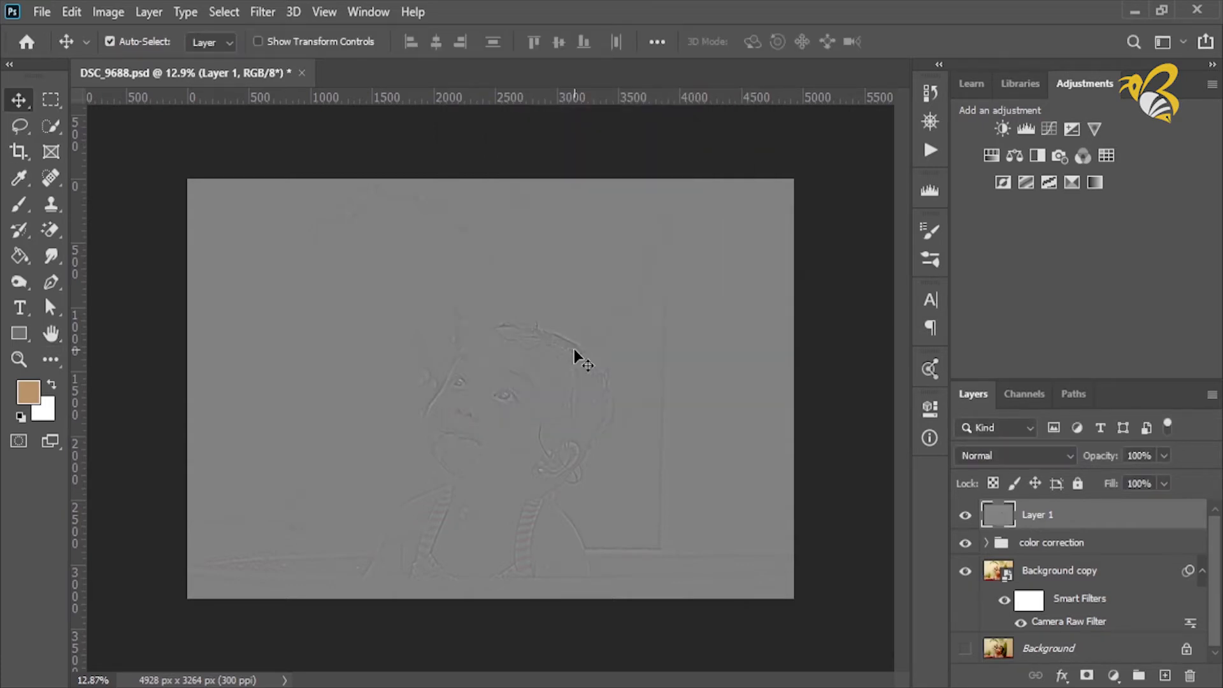
Step: Set the High Pass layer's blend mode to Soft Light
left_click(1010, 456)
left_click(1003, 433)
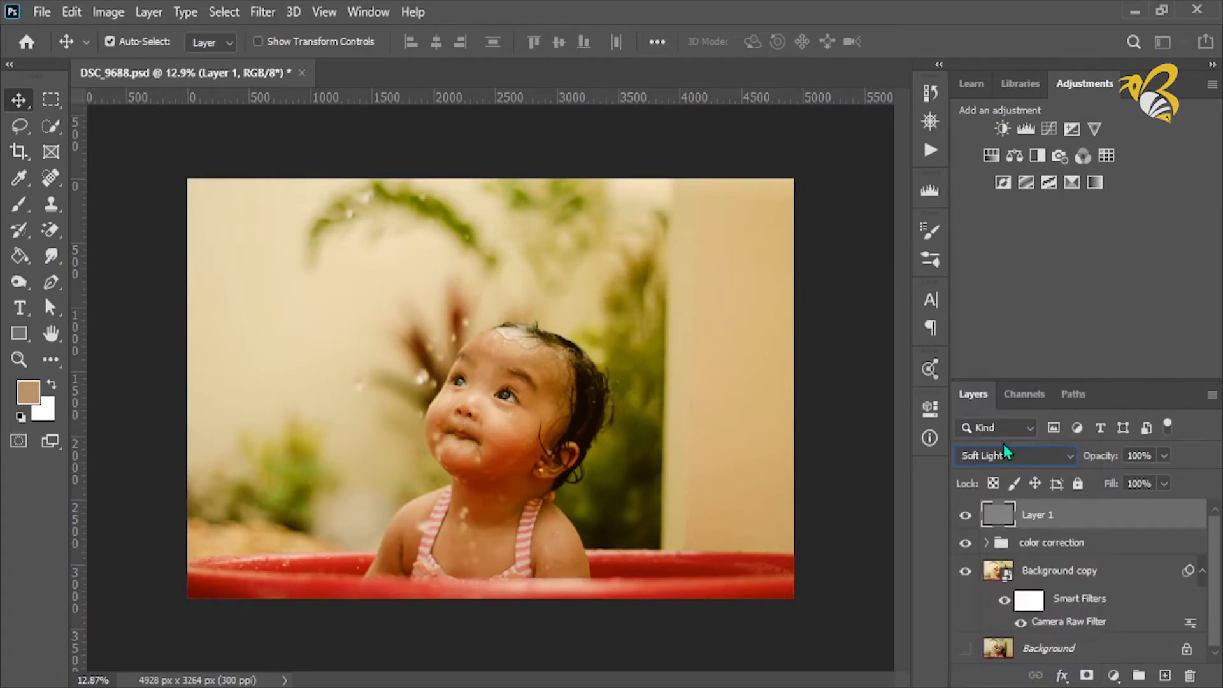
left_click(998, 446)
left_click(1003, 433)
left_click(1001, 438)
left_click(1002, 449)
Step: Compare the photo with and without the High Pass sharpening layer, leaving the layer shown
left_click(965, 515)
left_click(965, 515)
left_click(965, 515)
left_click(965, 515)
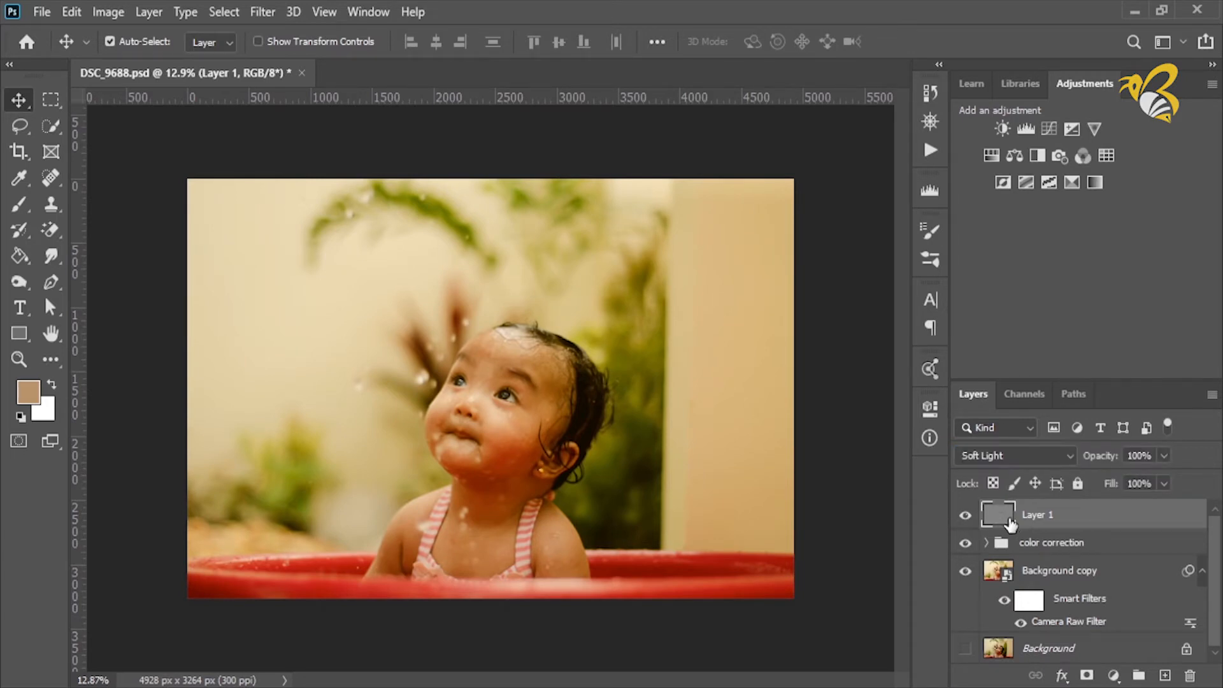
left_click(963, 517)
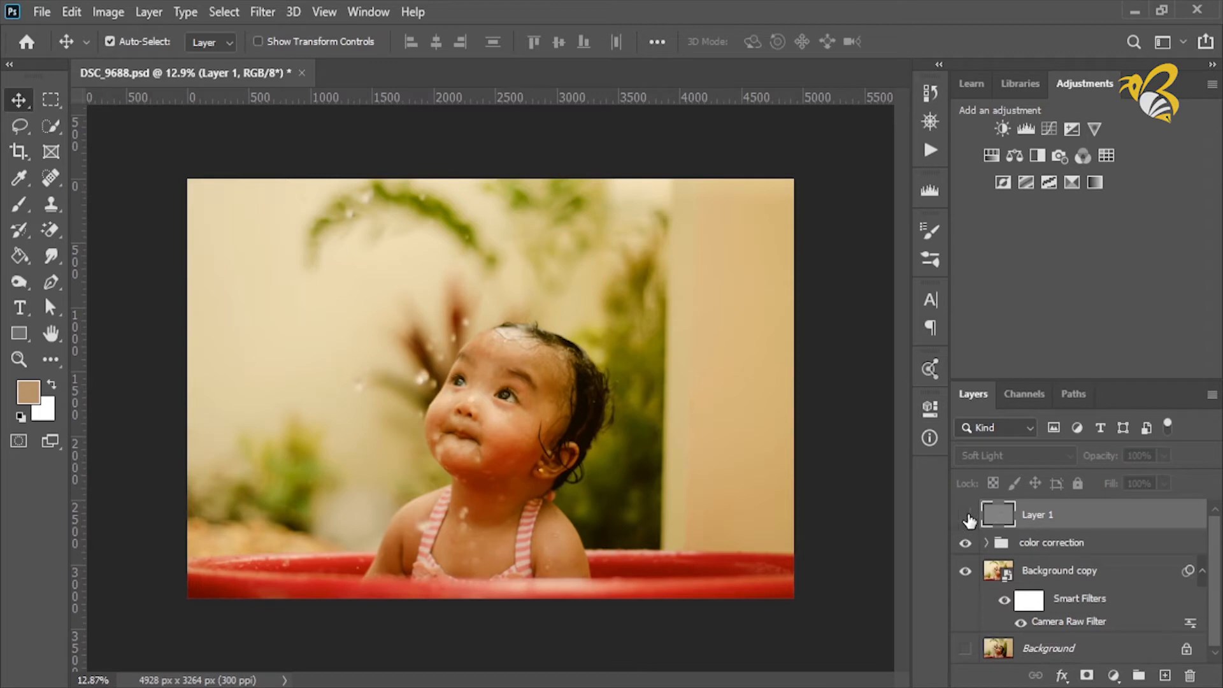
left_click(964, 516)
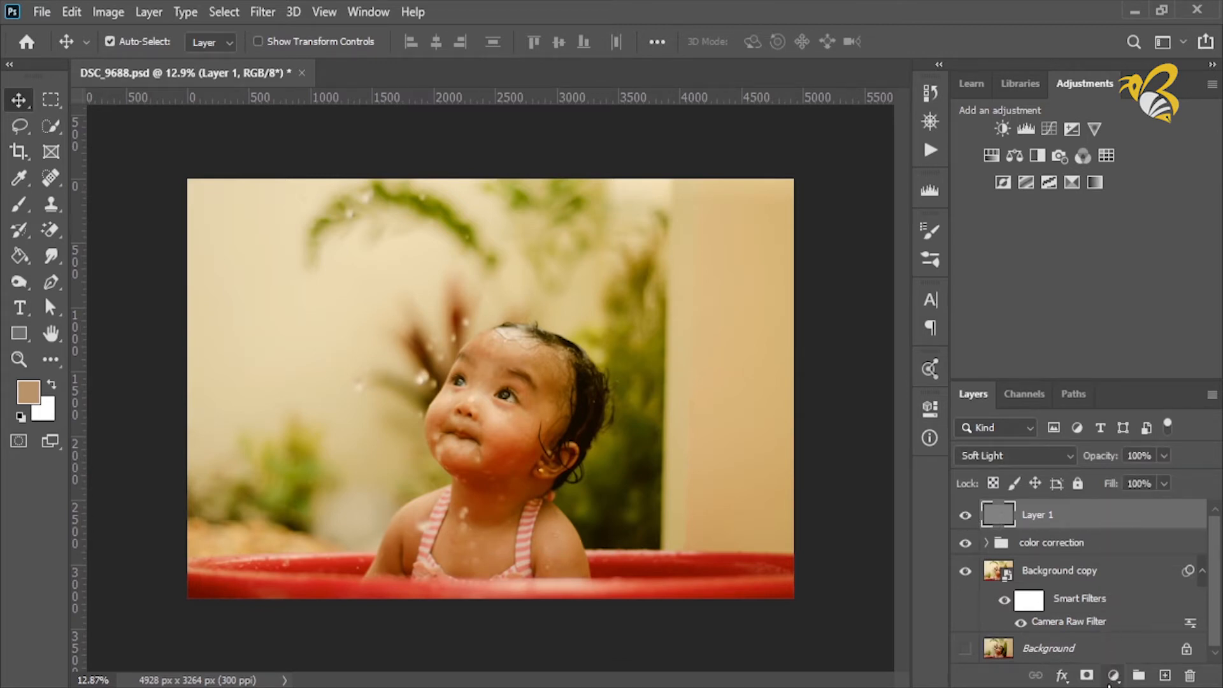
Step: Add a Gradient Fill layer above the sharpening layer using the tan-to-transparent gradient, Radial style, Reverse enabled and a scale of 352%
left_click(1087, 677)
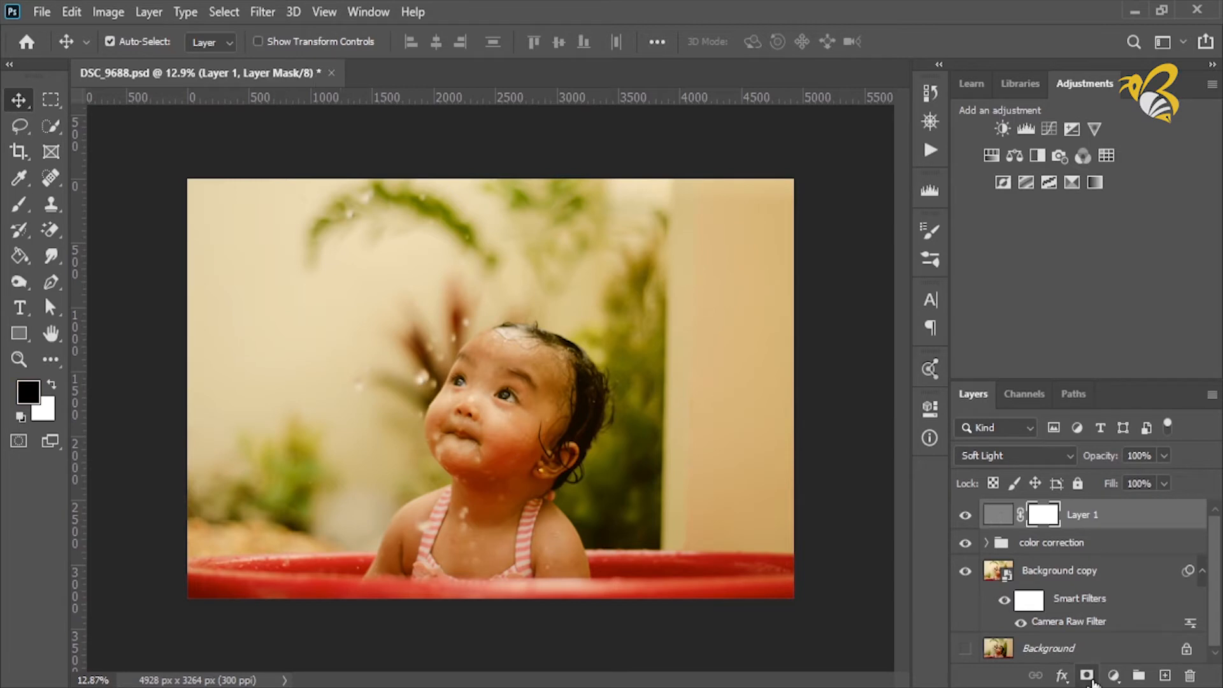
left_click(998, 514)
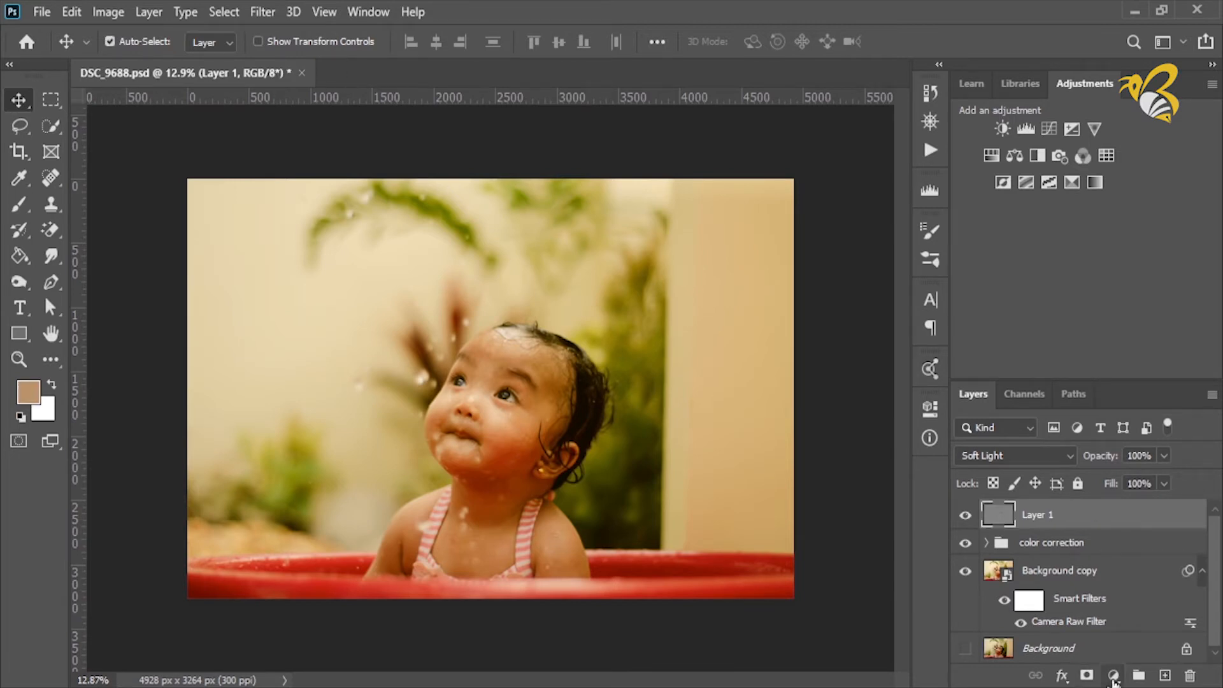
left_click(1113, 675)
left_click(1108, 346)
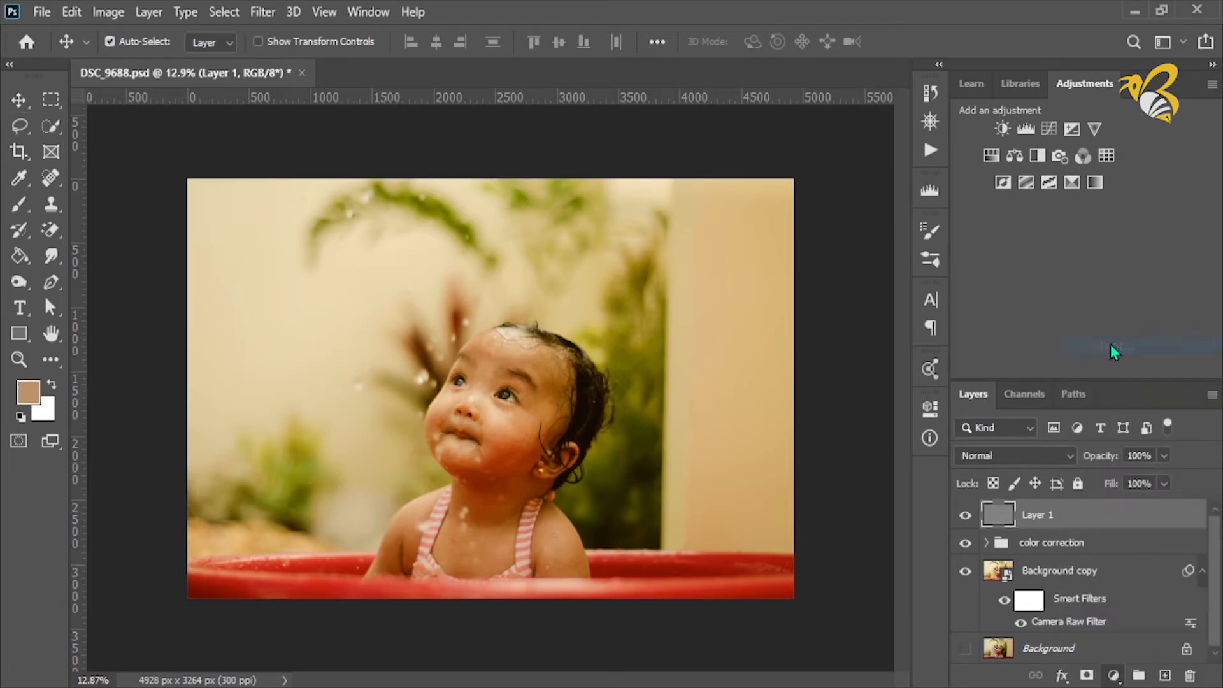
left_click(868, 199)
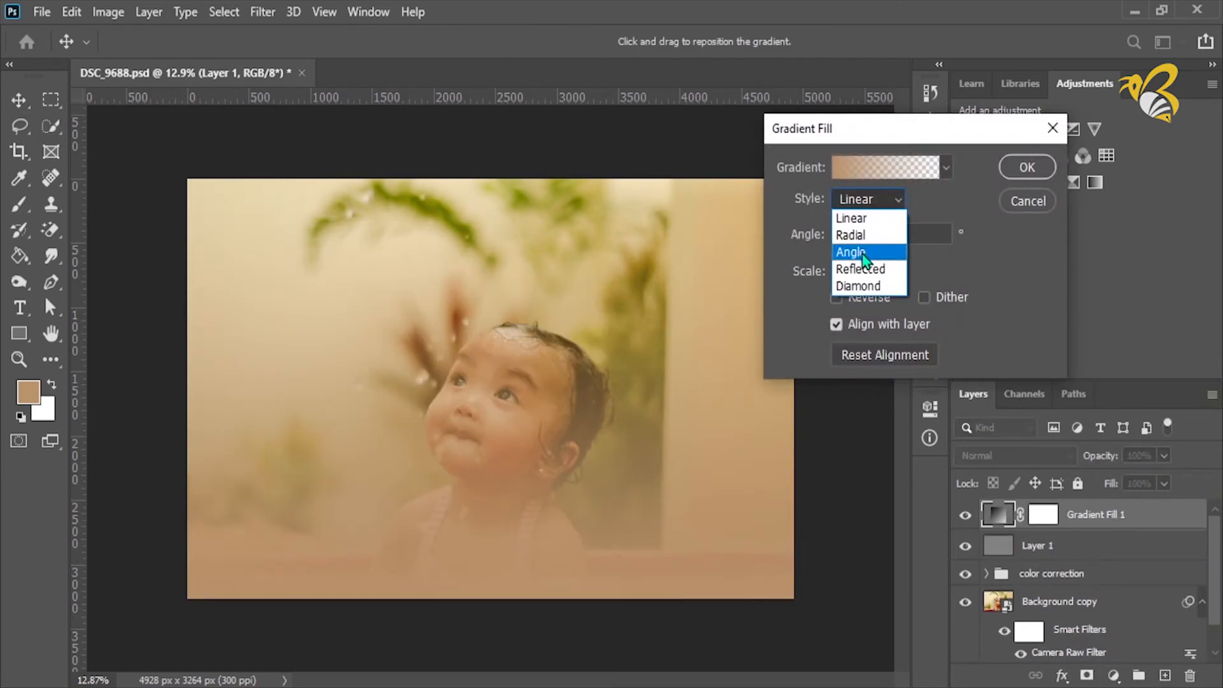
left_click(861, 217)
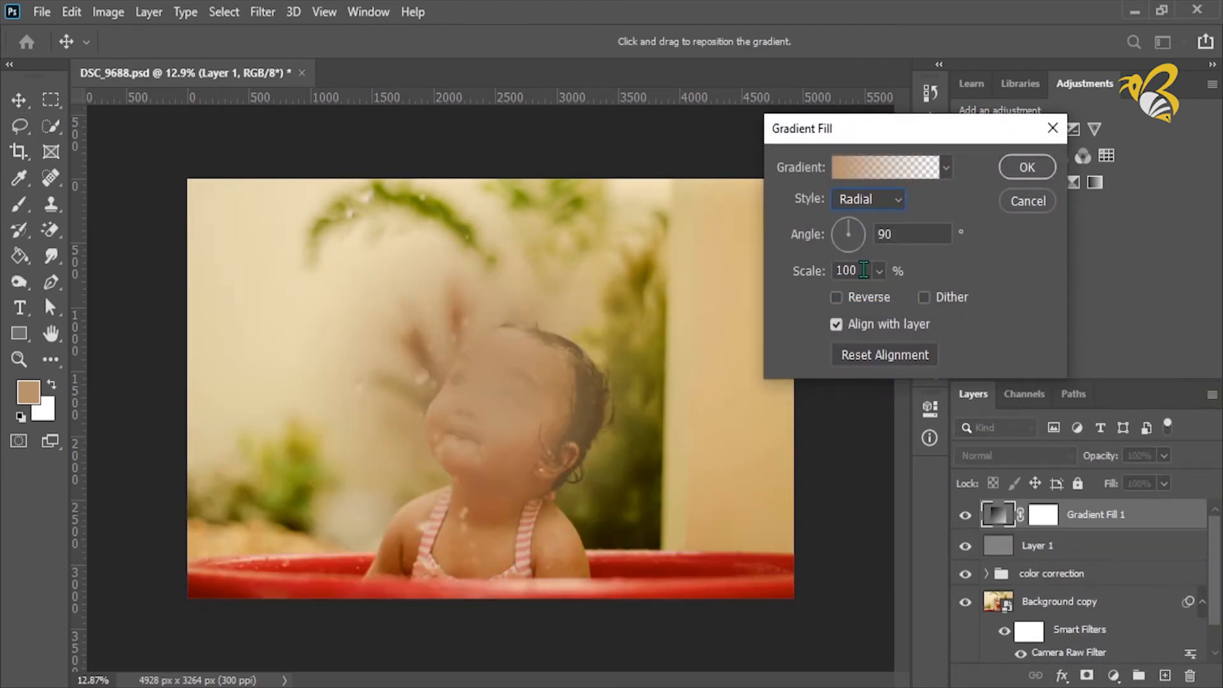
left_click(836, 298)
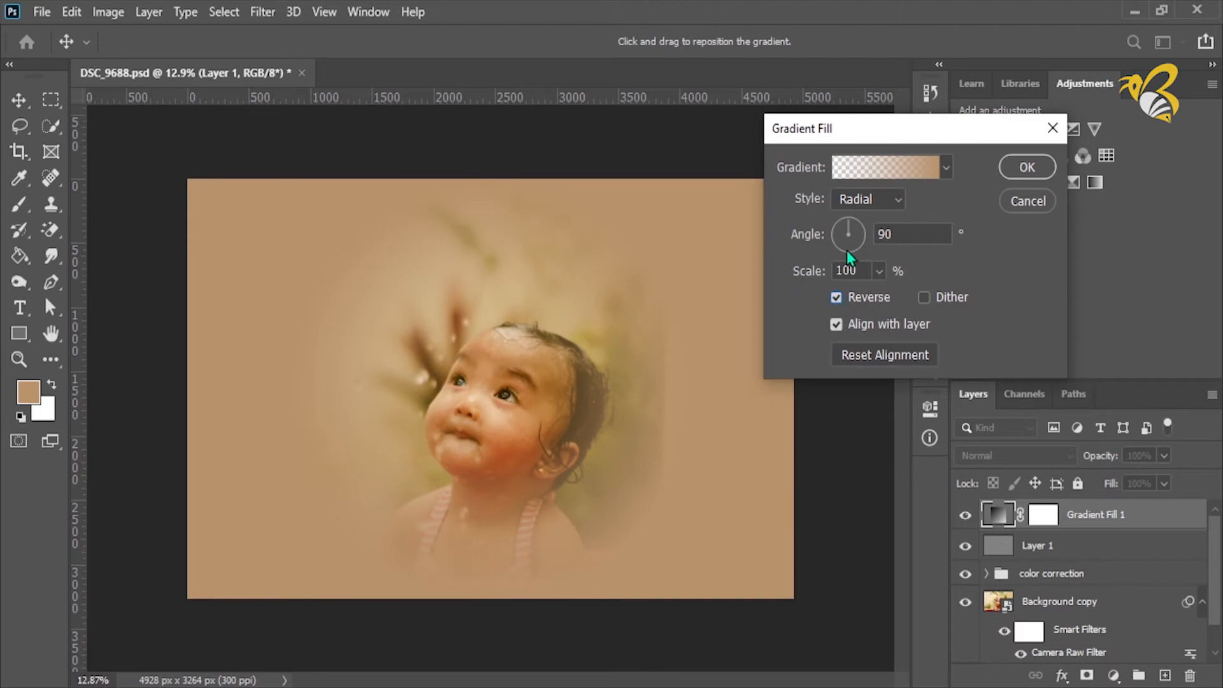
left_click(879, 271)
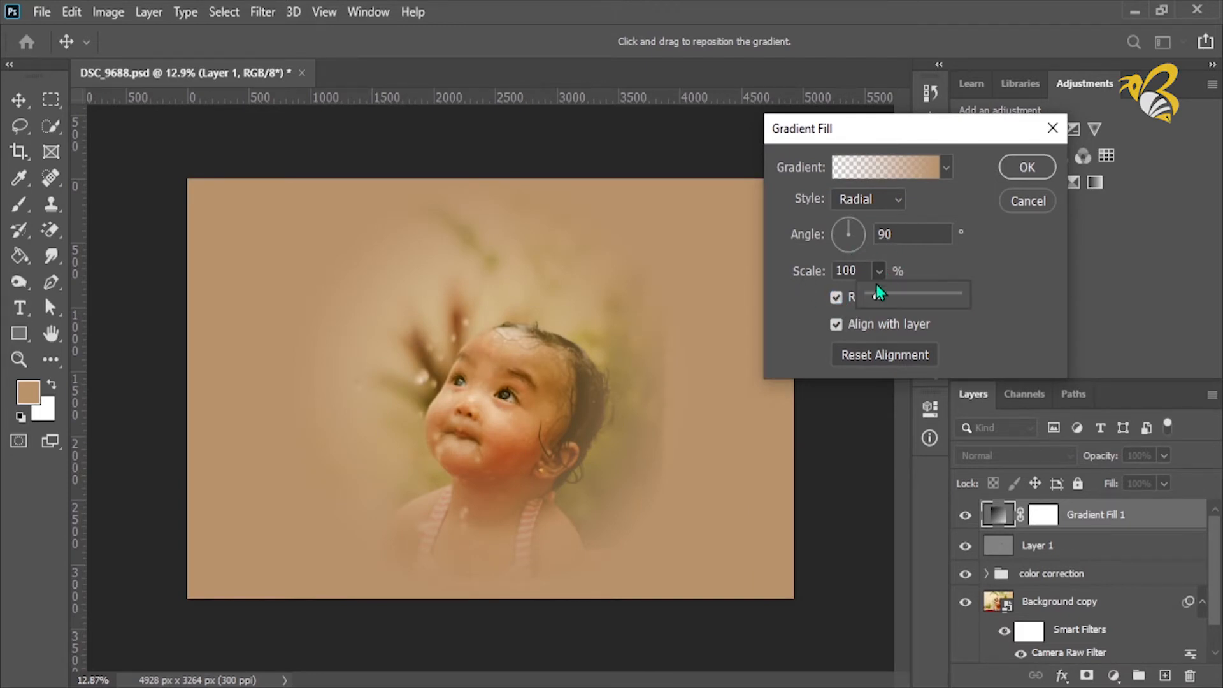
mouse_move(894, 297)
left_mouse_down()
mouse_move(912, 300)
mouse_move(880, 323)
mouse_move(912, 286)
mouse_move(923, 296)
mouse_move(864, 303)
mouse_move(901, 294)
left_mouse_up()
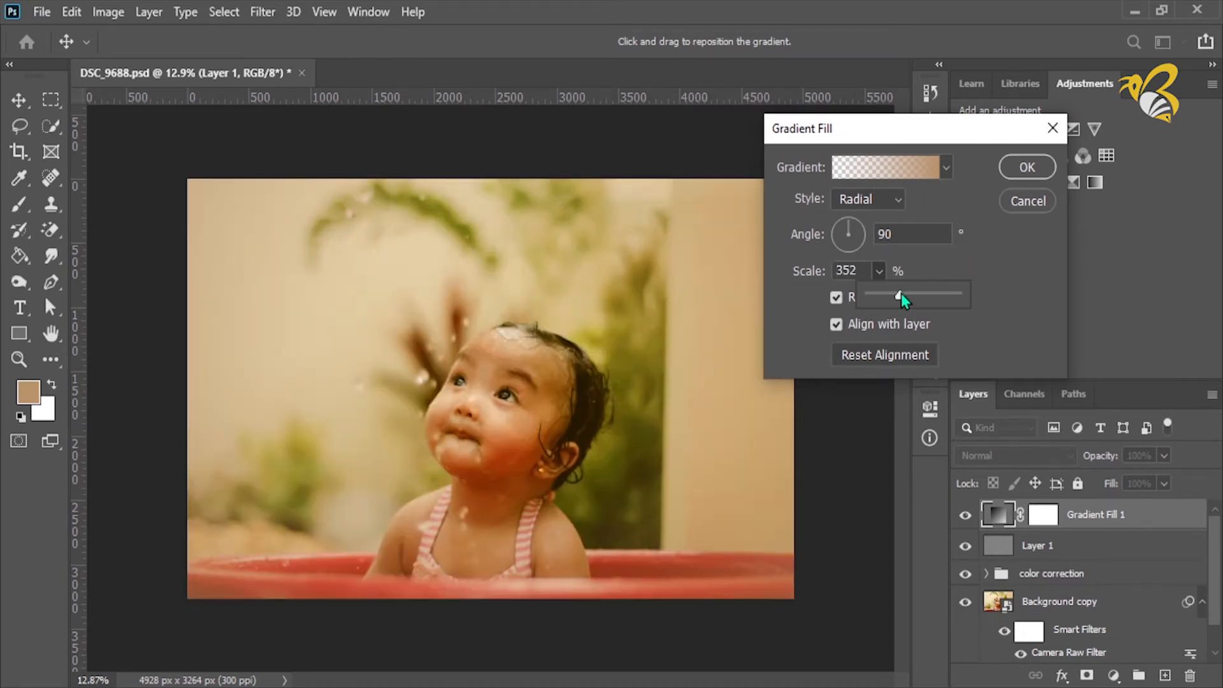
left_click(1011, 167)
left_click(1011, 166)
Step: Set the gradient fill's scale to 440% and compare the photo with and without it, leaving the layer shown
left_click(965, 516)
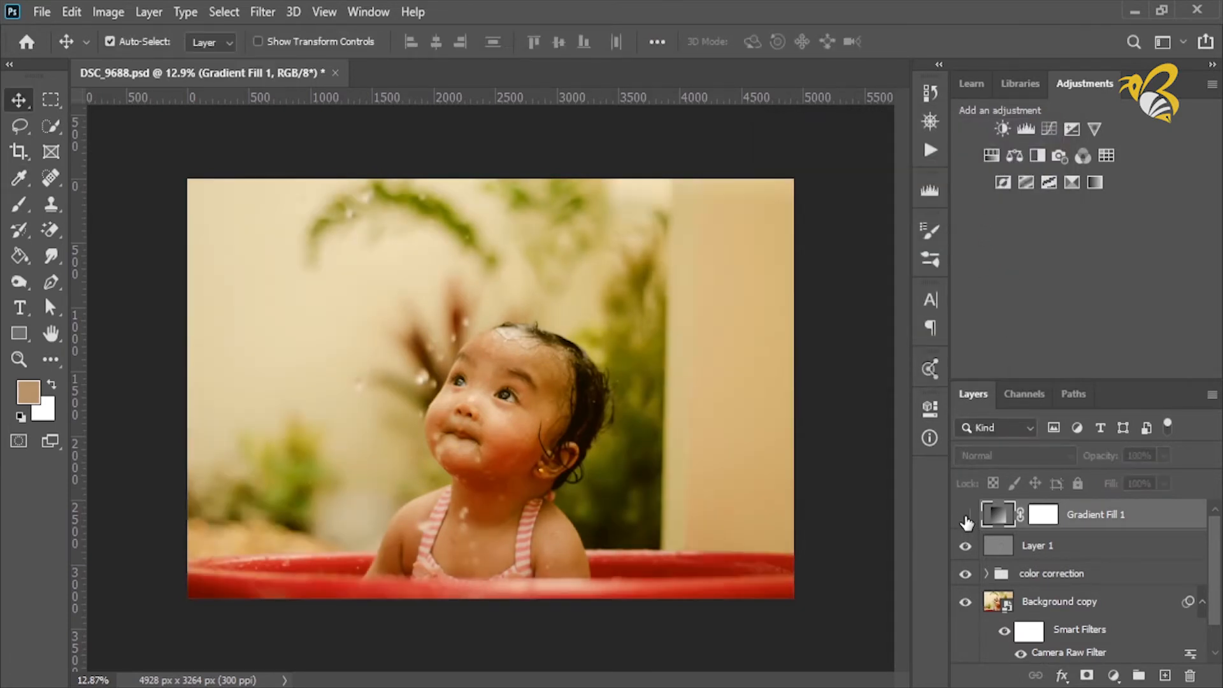
left_click(965, 517)
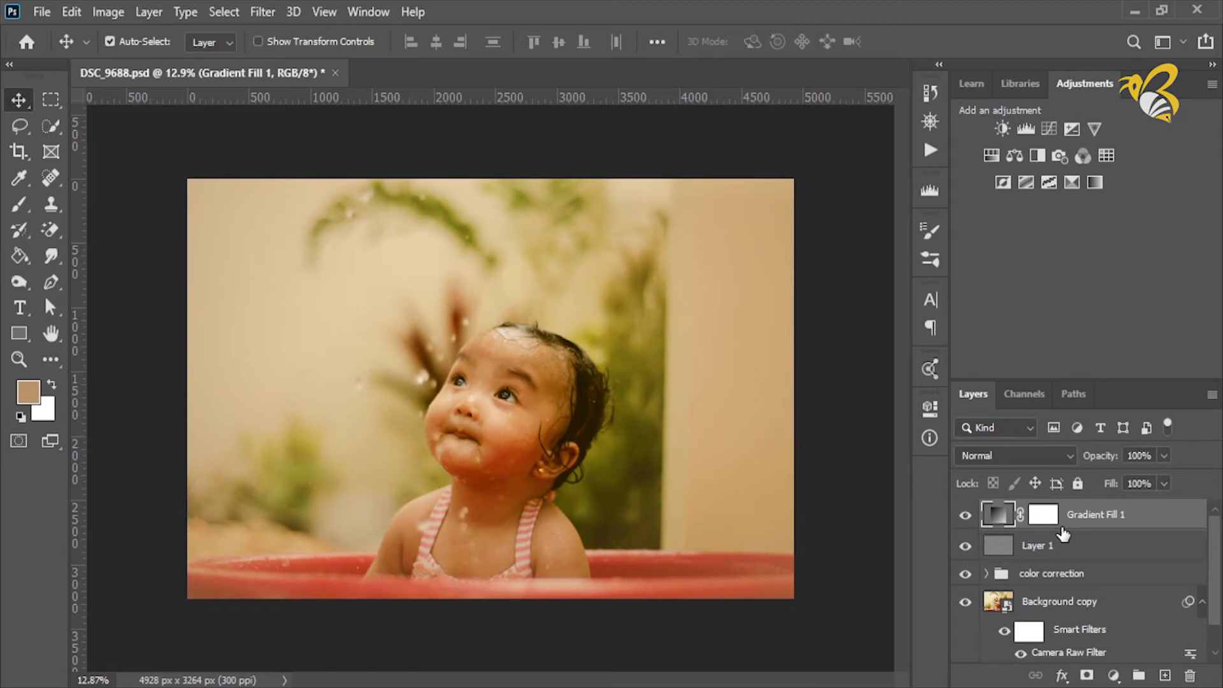
double_click(990, 514)
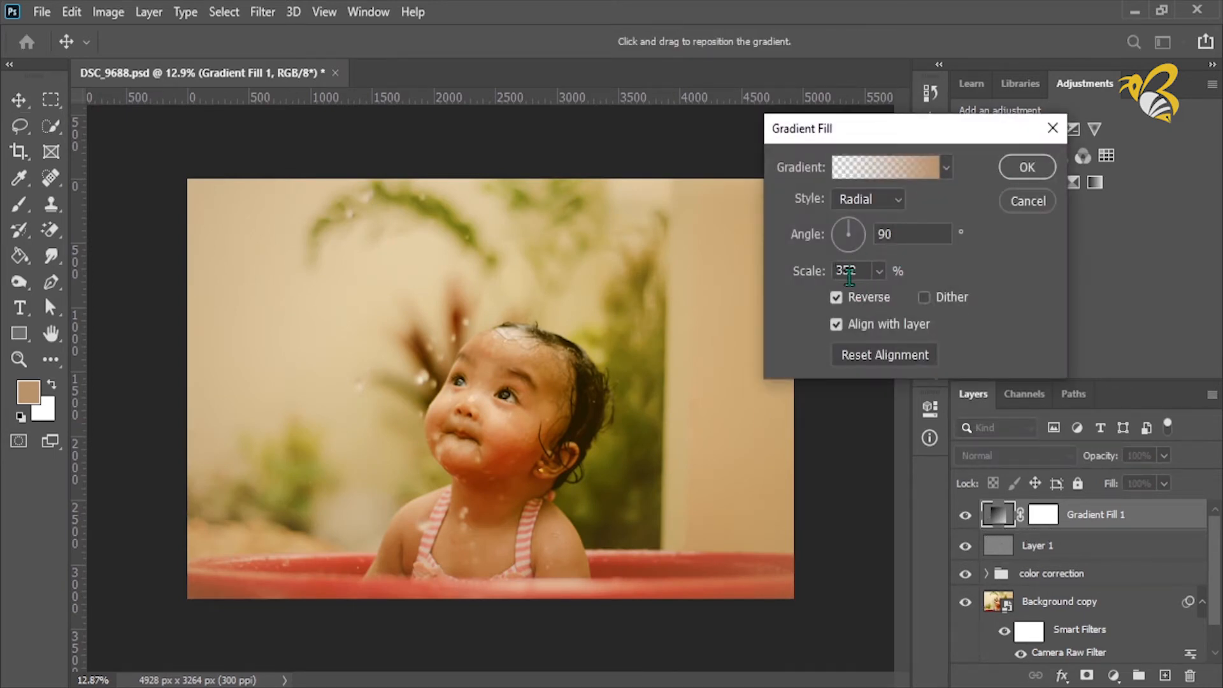
left_click(879, 270)
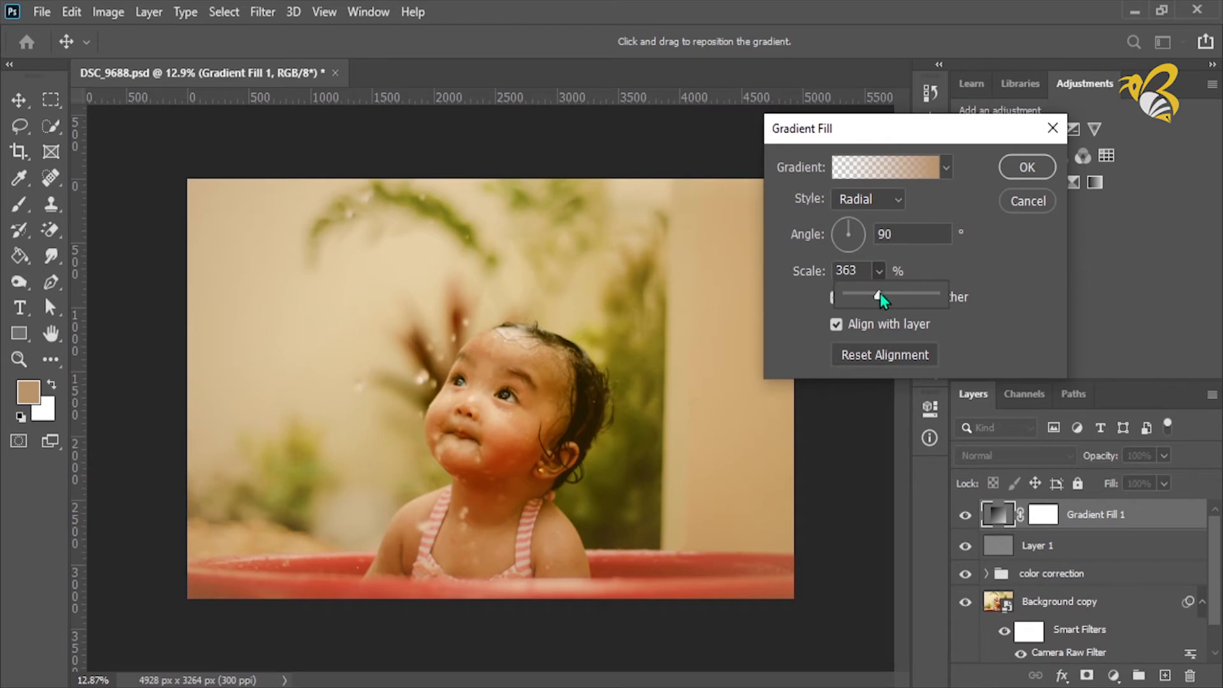
left_click_drag(880, 294, 887, 293)
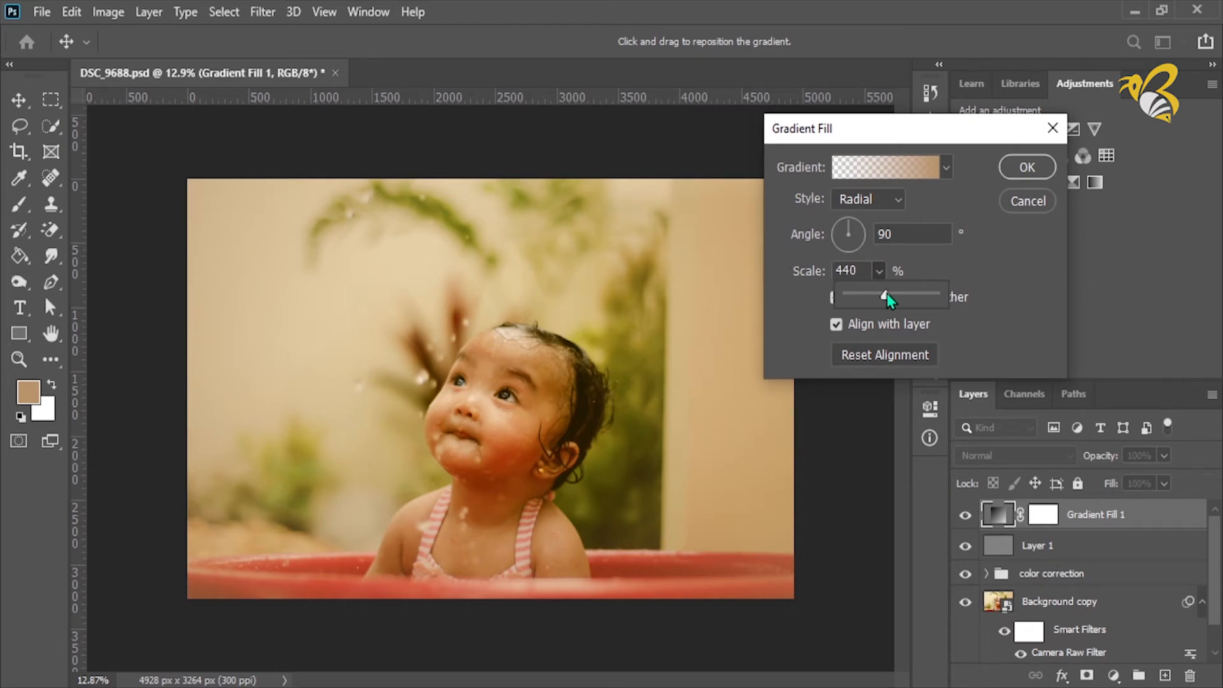
left_click(1018, 171)
left_click(1021, 169)
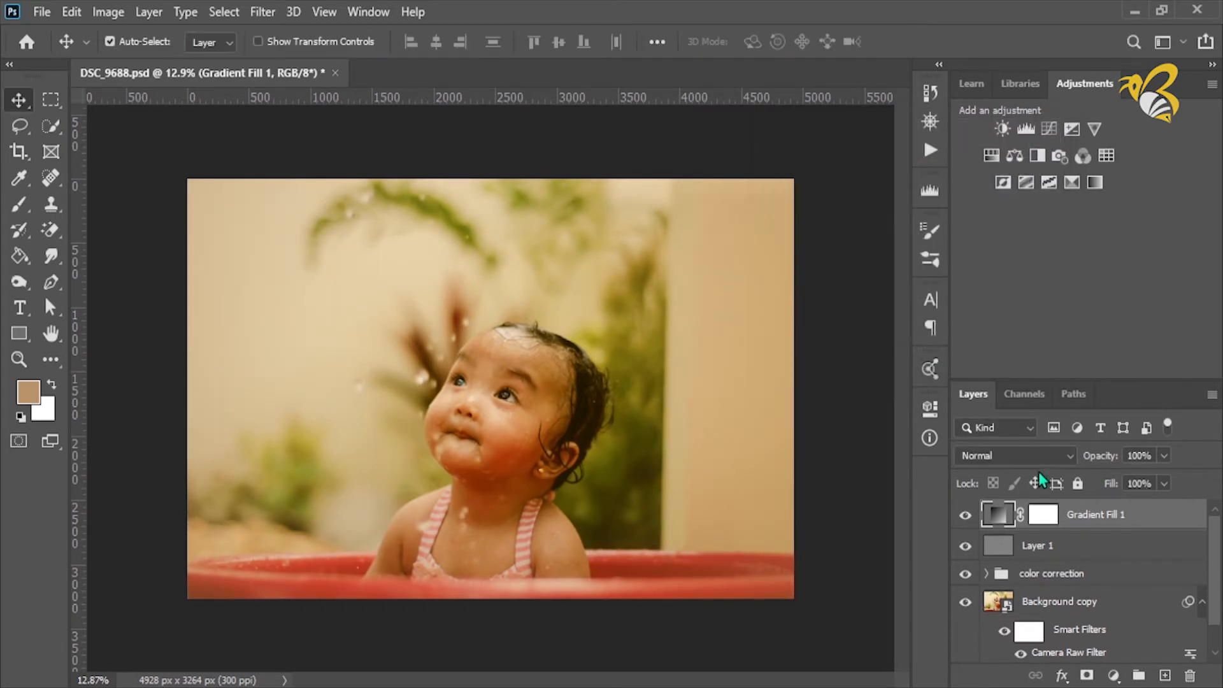
left_click(966, 517)
left_click(966, 518)
Step: Open the image "butterfly by_jjd_d1c5aod" from the Manipulation resources folder inside Downloads > Resources
left_click(42, 12)
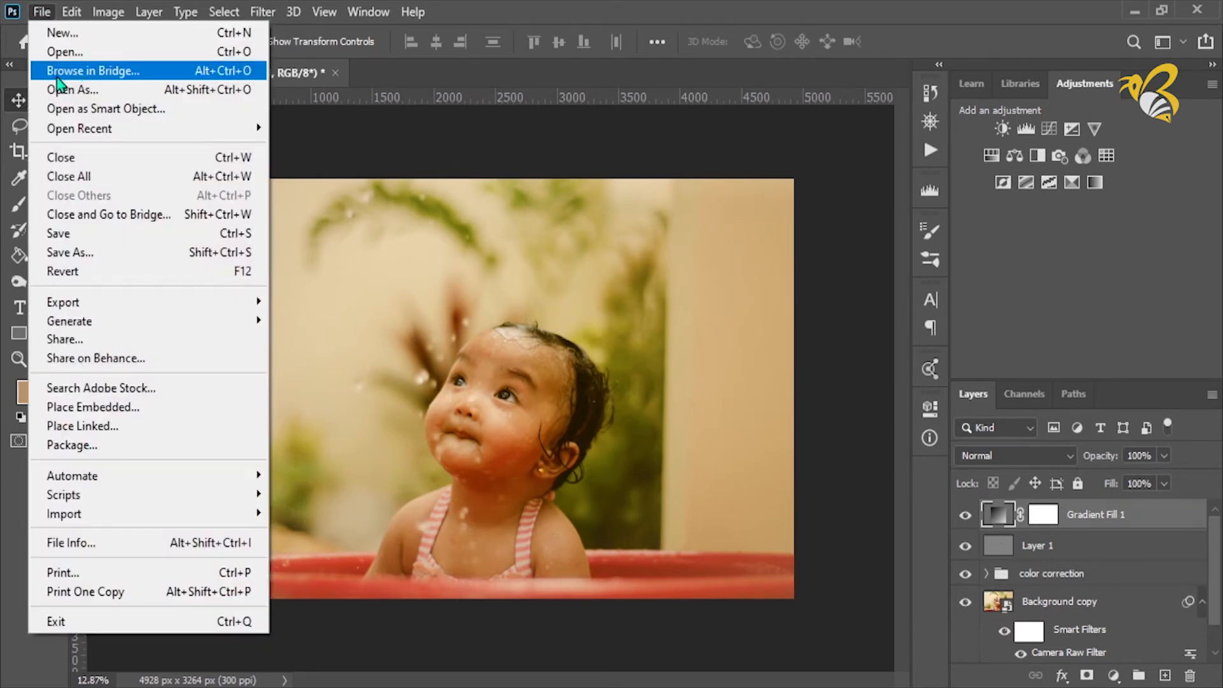
left_click(90, 58)
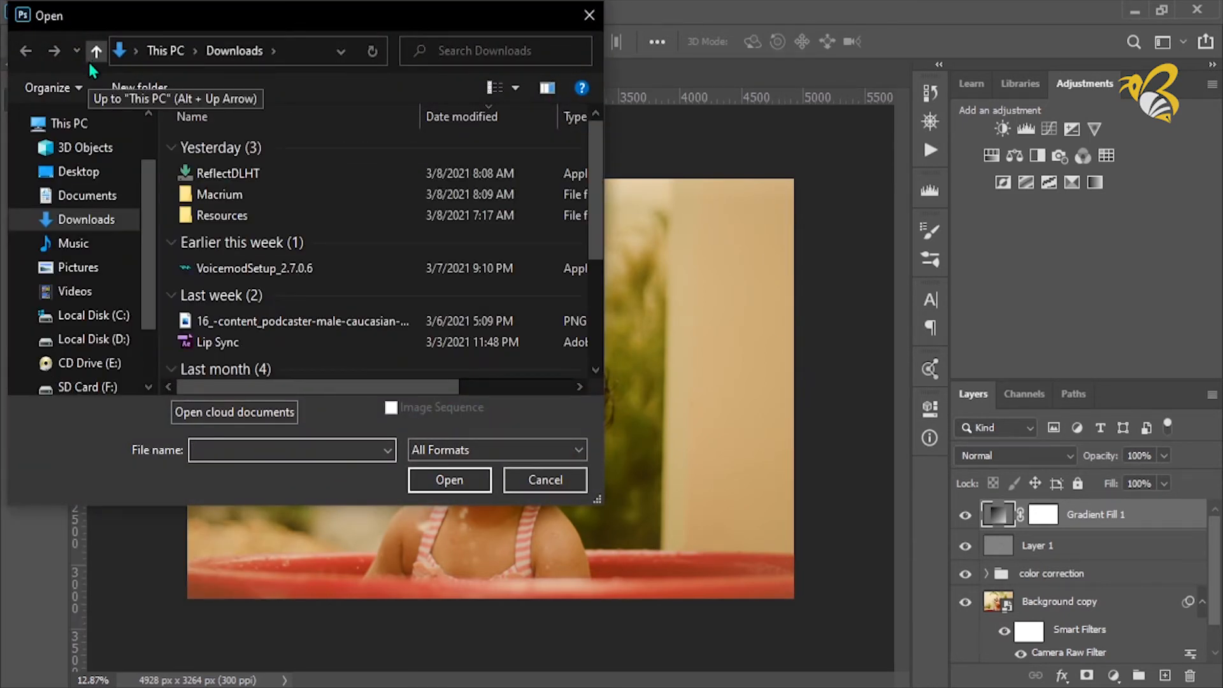
double_click(231, 217)
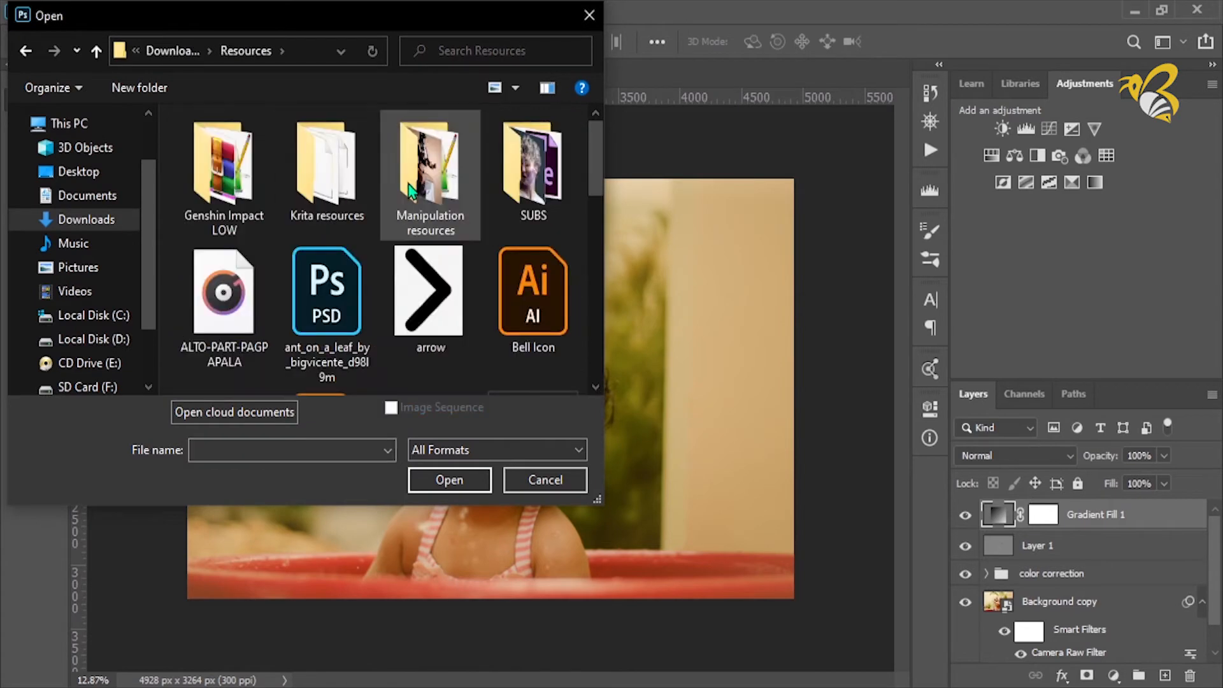
double_click(410, 188)
left_click(429, 318)
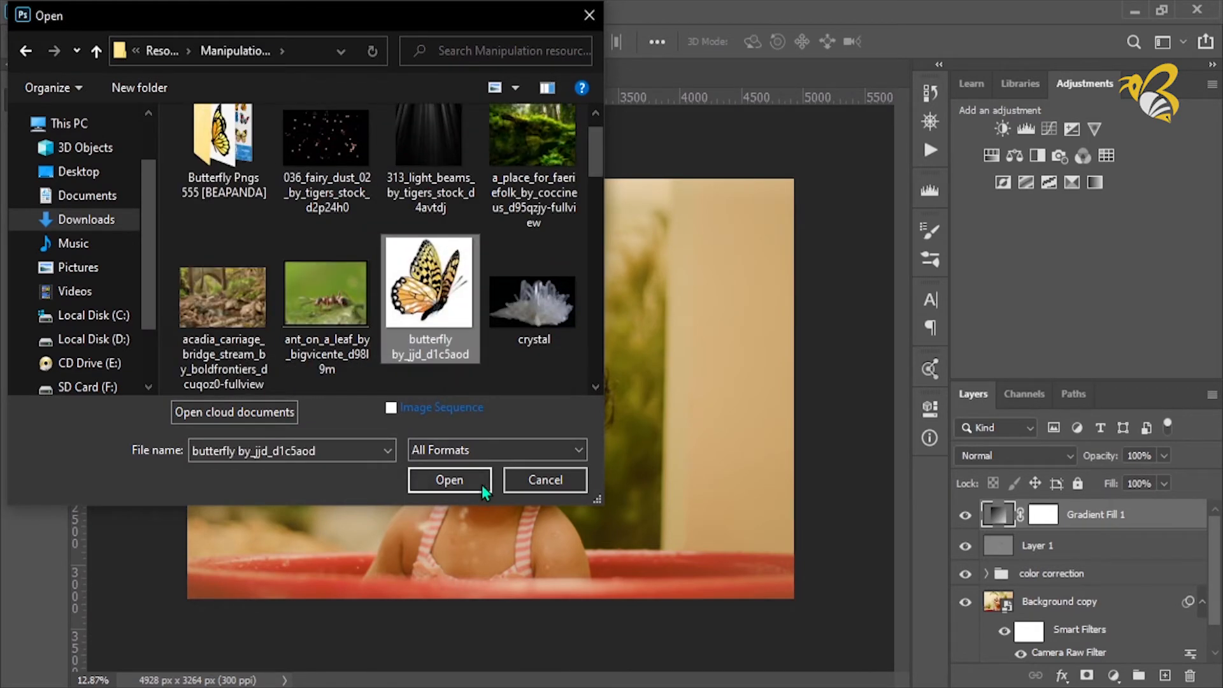
left_click(481, 484)
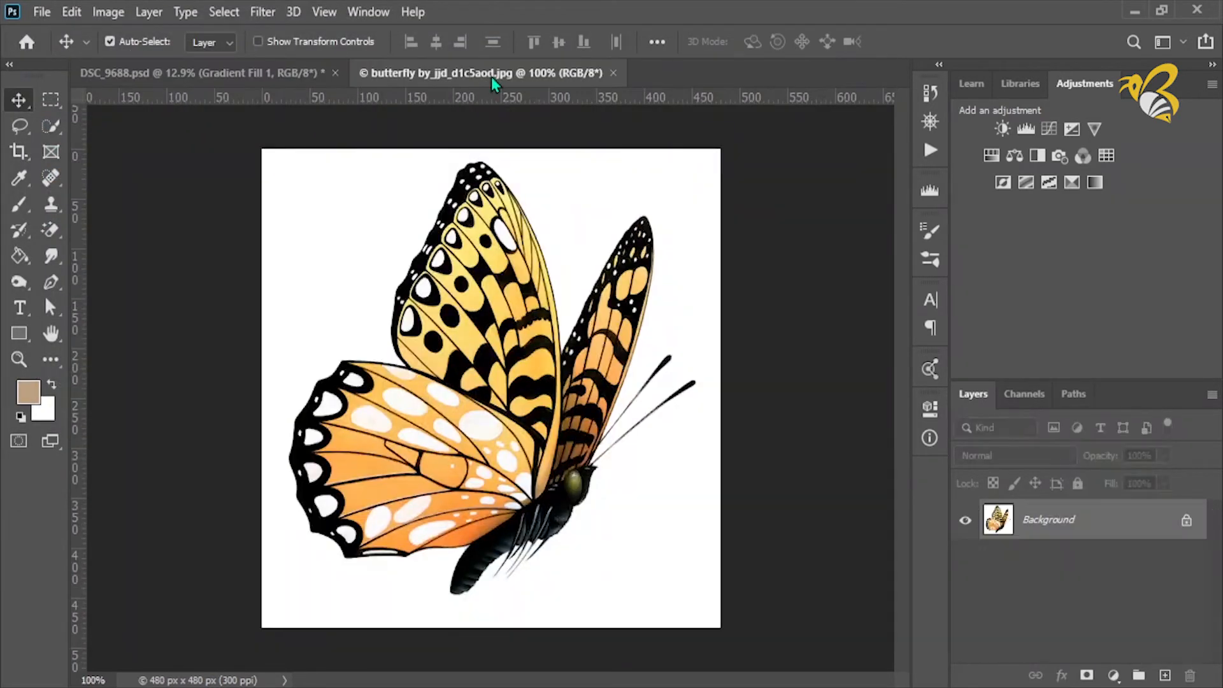
Step: Remove the white background around the butterfly with the Magic Eraser and return to the Move tool
left_click(51, 230)
left_click(352, 228)
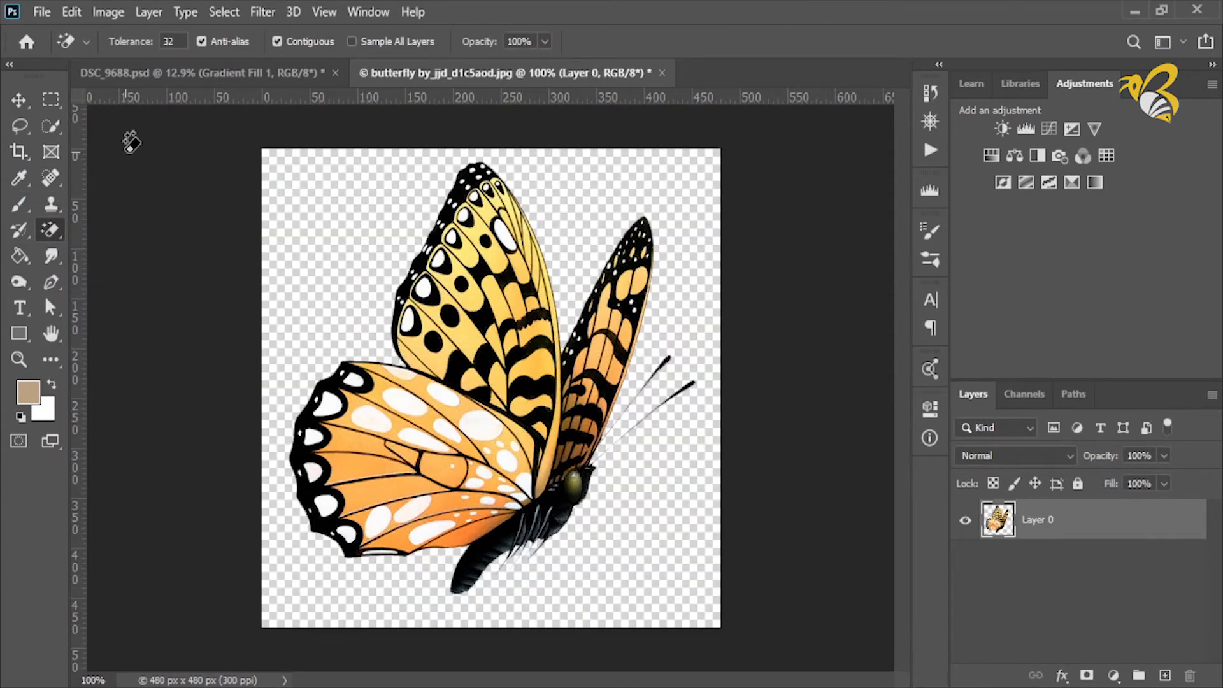
left_click(26, 105)
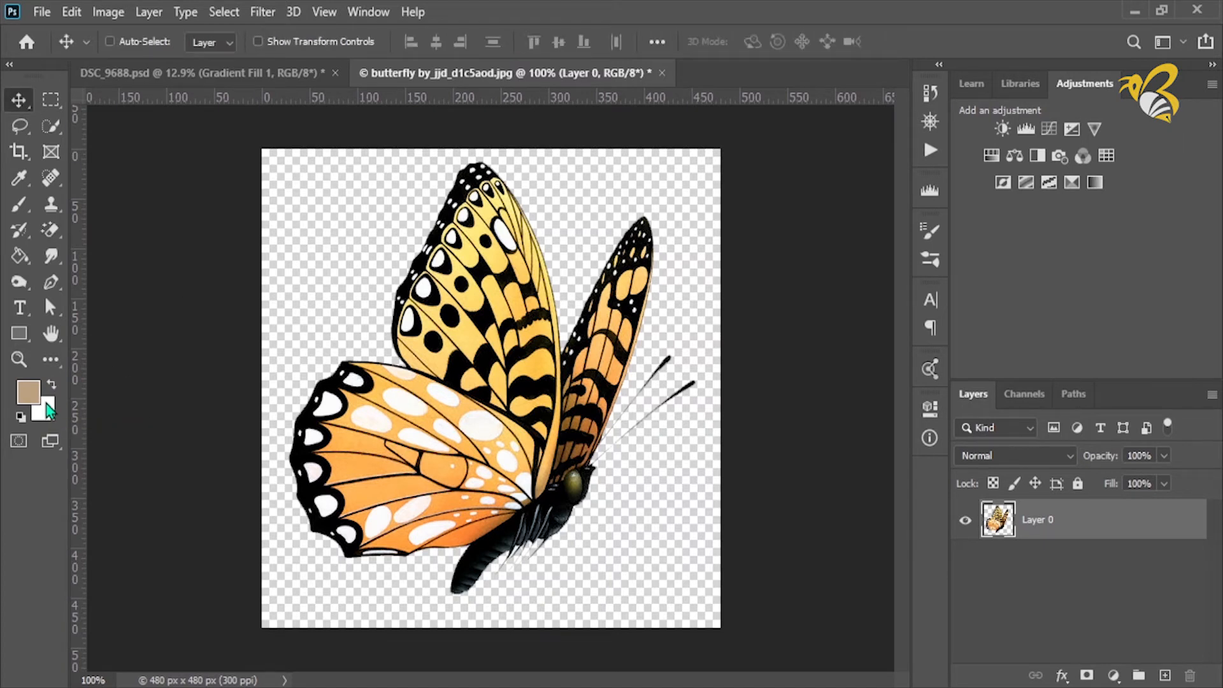
Step: Paste the cut-out butterfly into the DSC_9688.psd photo and move it to the plain background in front of the baby's gaze
left_click(191, 72)
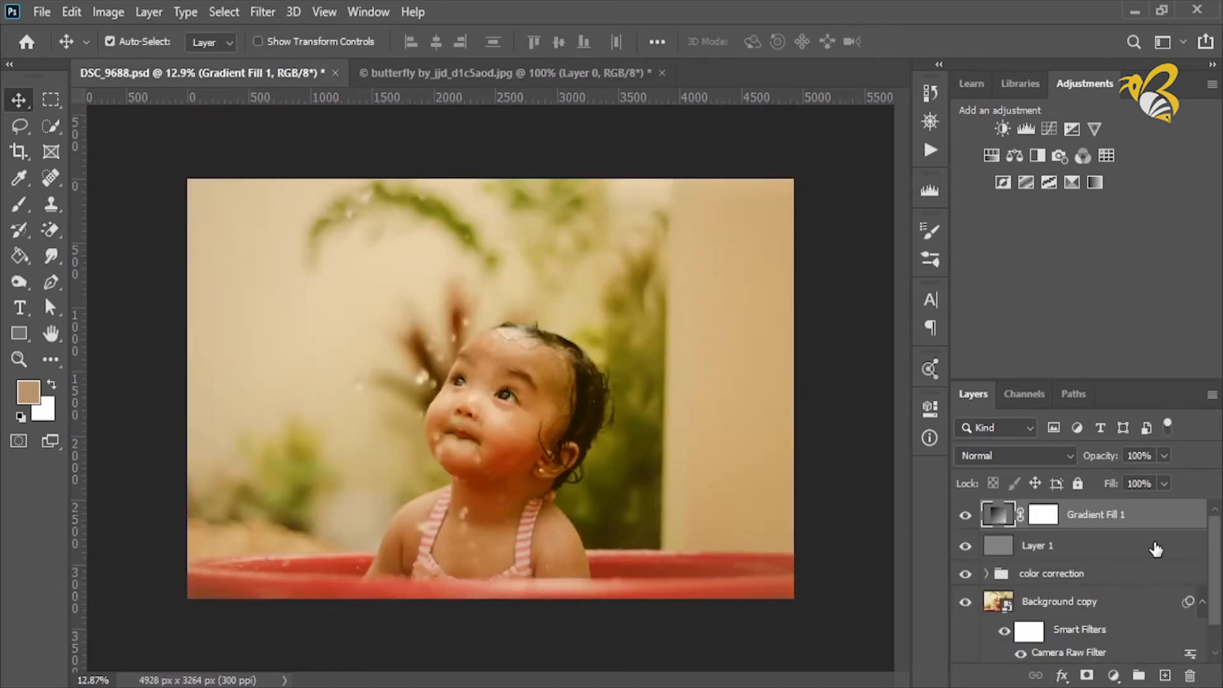
key("ctrl+v")
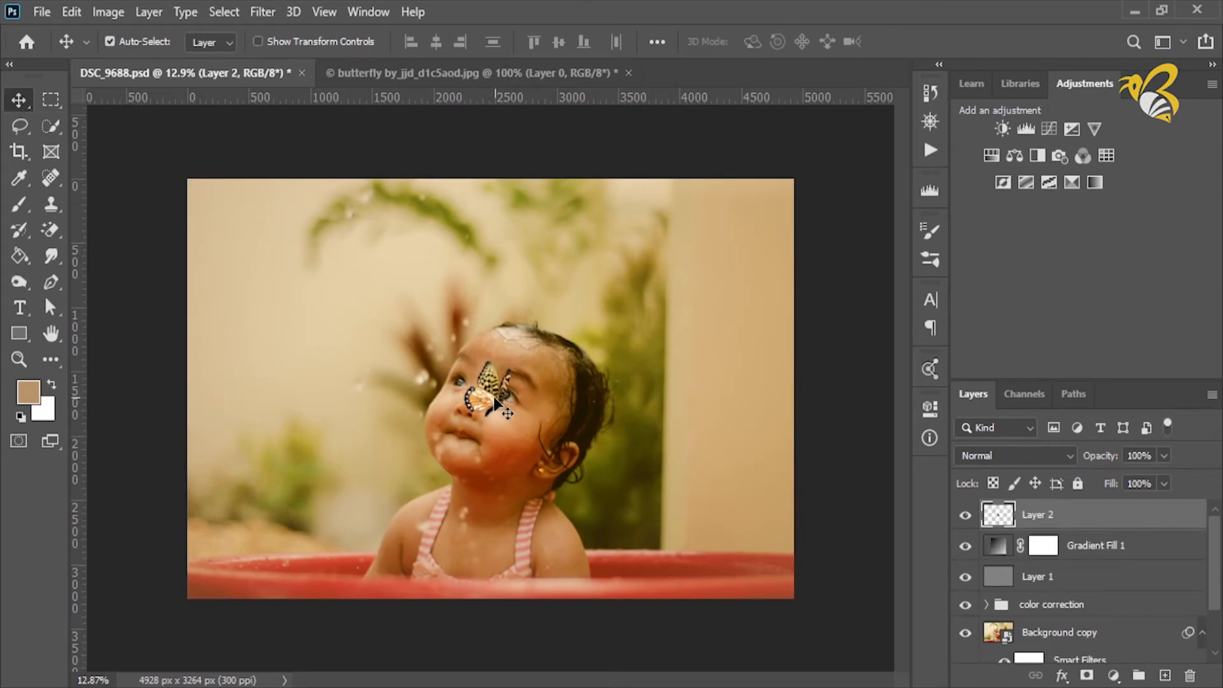
left_click_drag(495, 400, 404, 294)
key("ctrl+t")
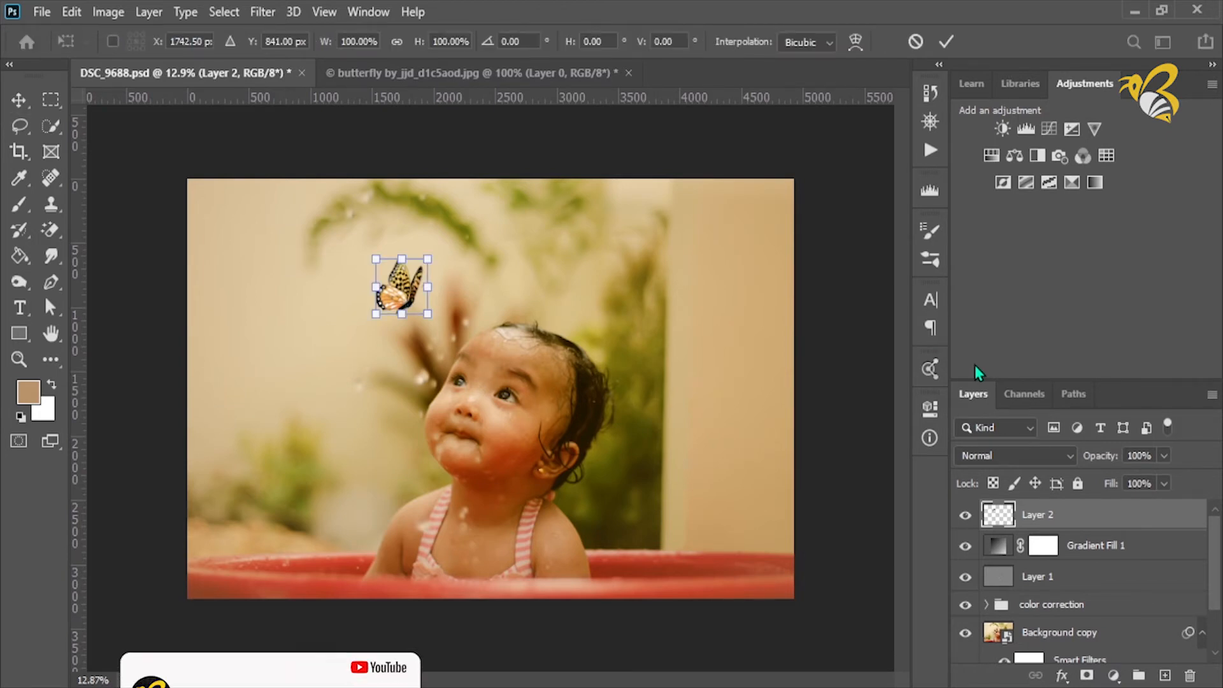
left_click_drag(435, 258, 428, 268)
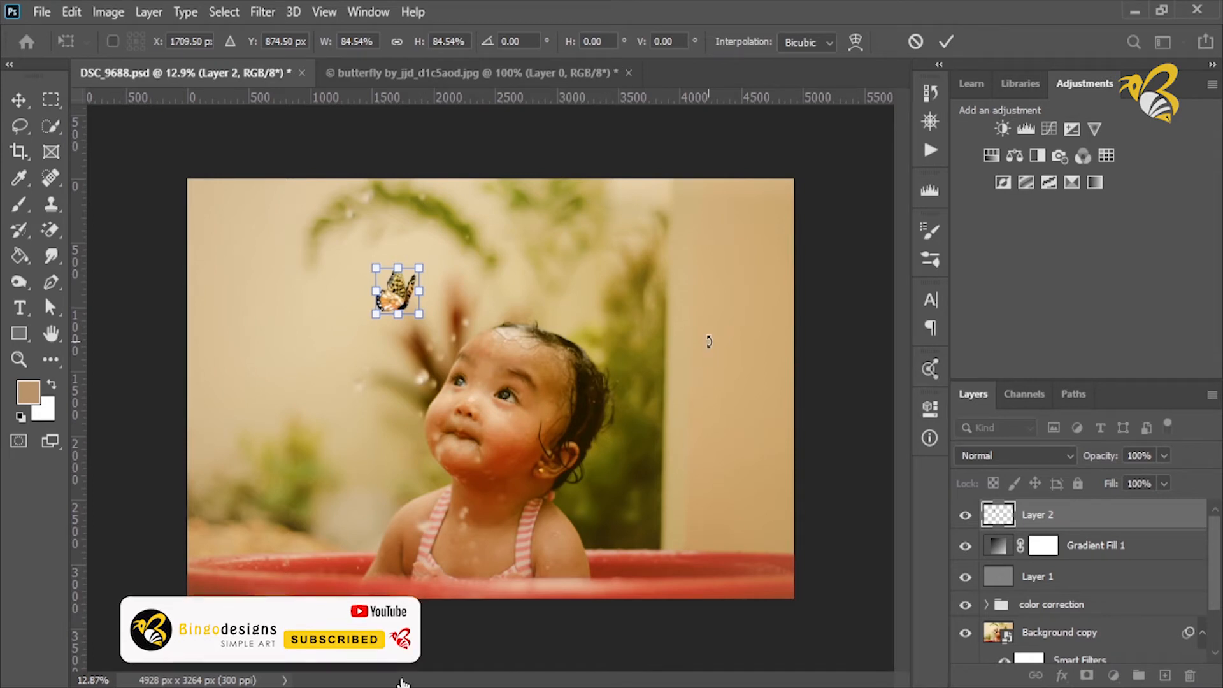
key("ctrl+z")
key("Escape")
Step: Convert the butterfly layer to a smart object
right_click(1007, 519)
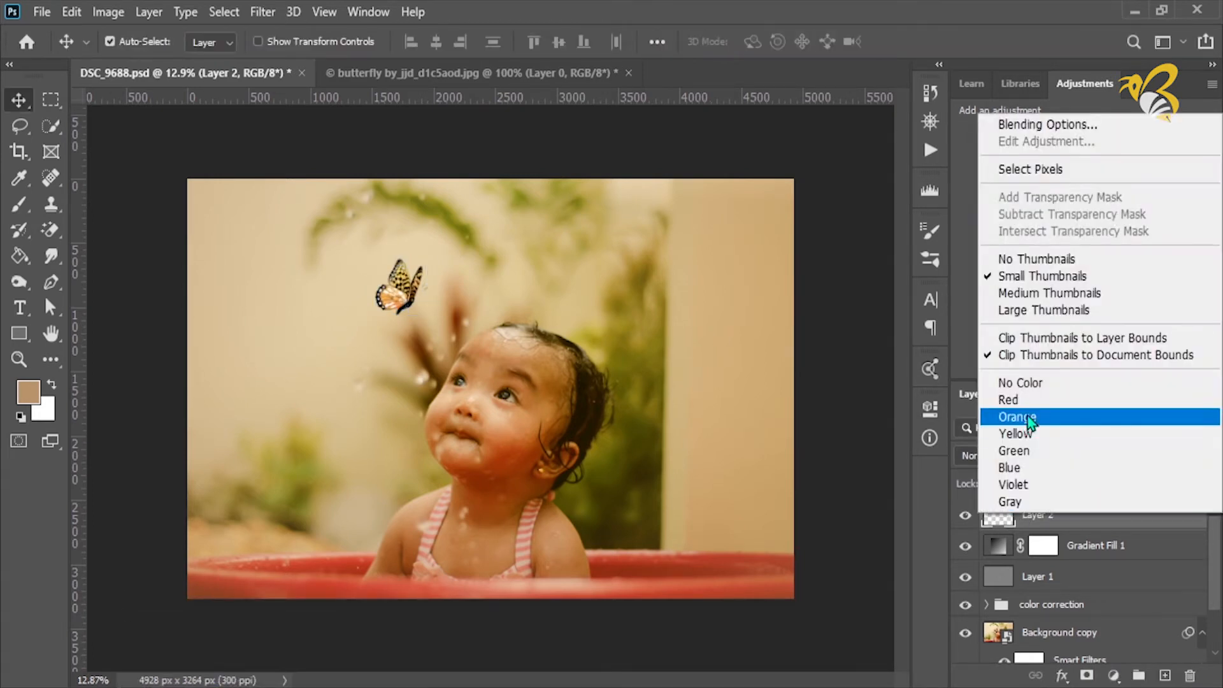
left_click(1019, 433)
right_click(1069, 510)
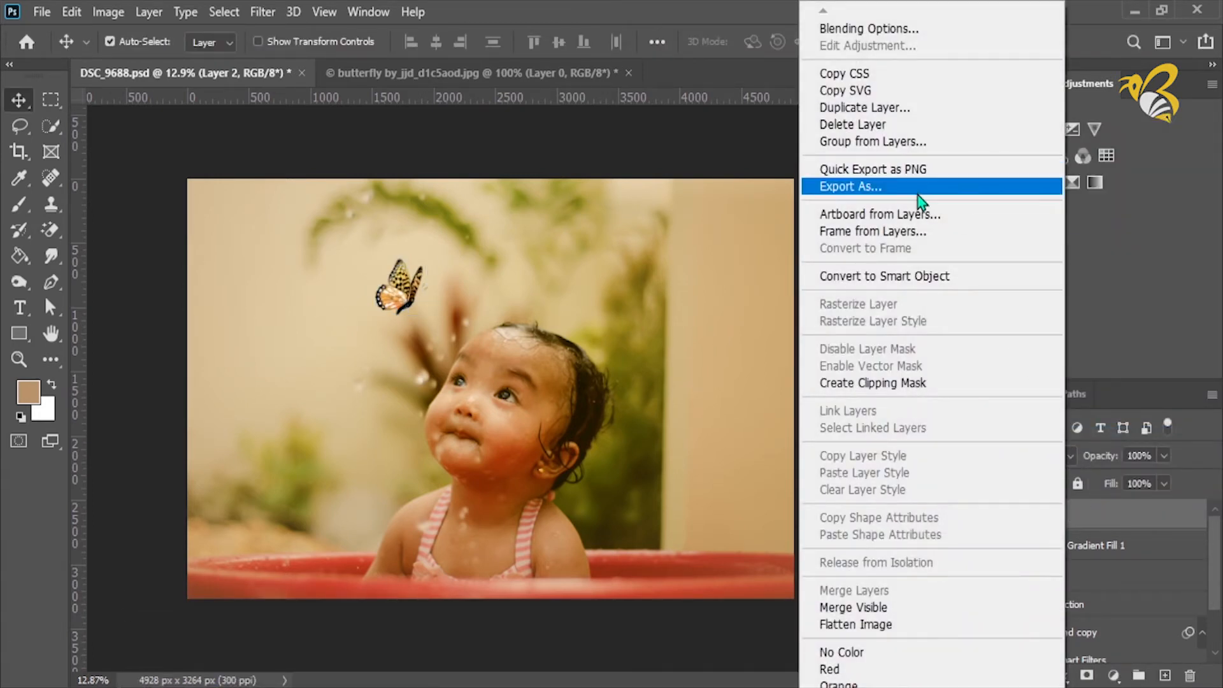
left_click(936, 280)
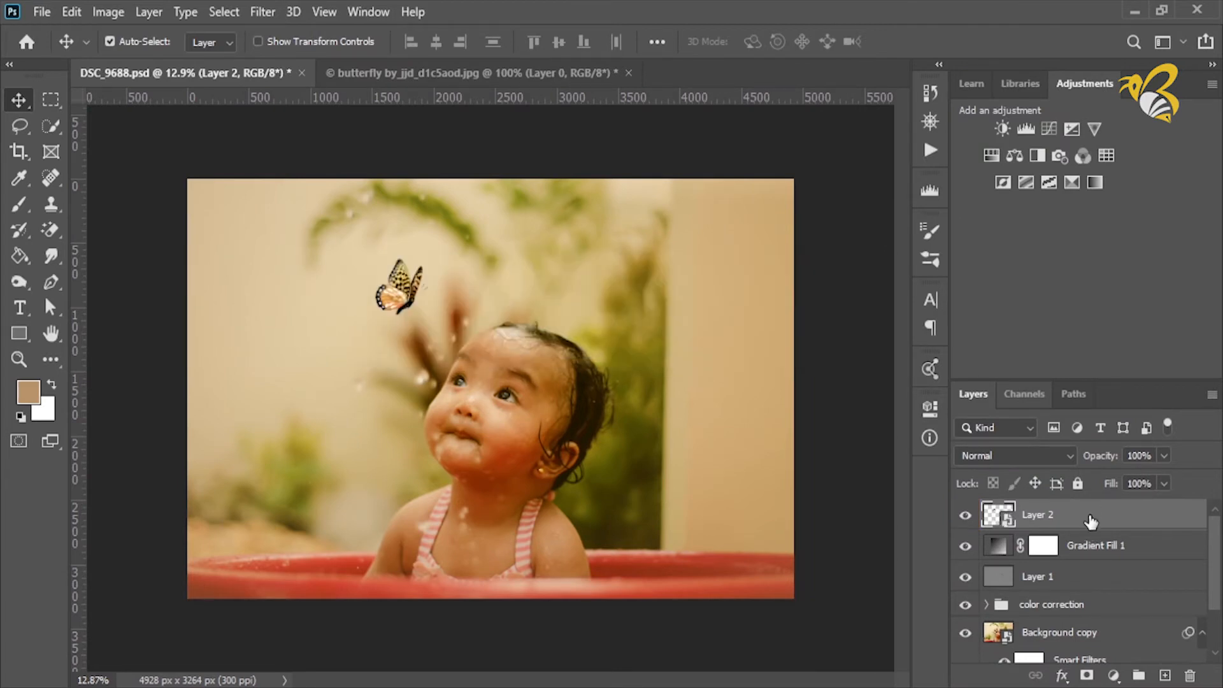
Step: Scale the butterfly down slightly and place it a little higher above the baby's face
key("ctrl+t")
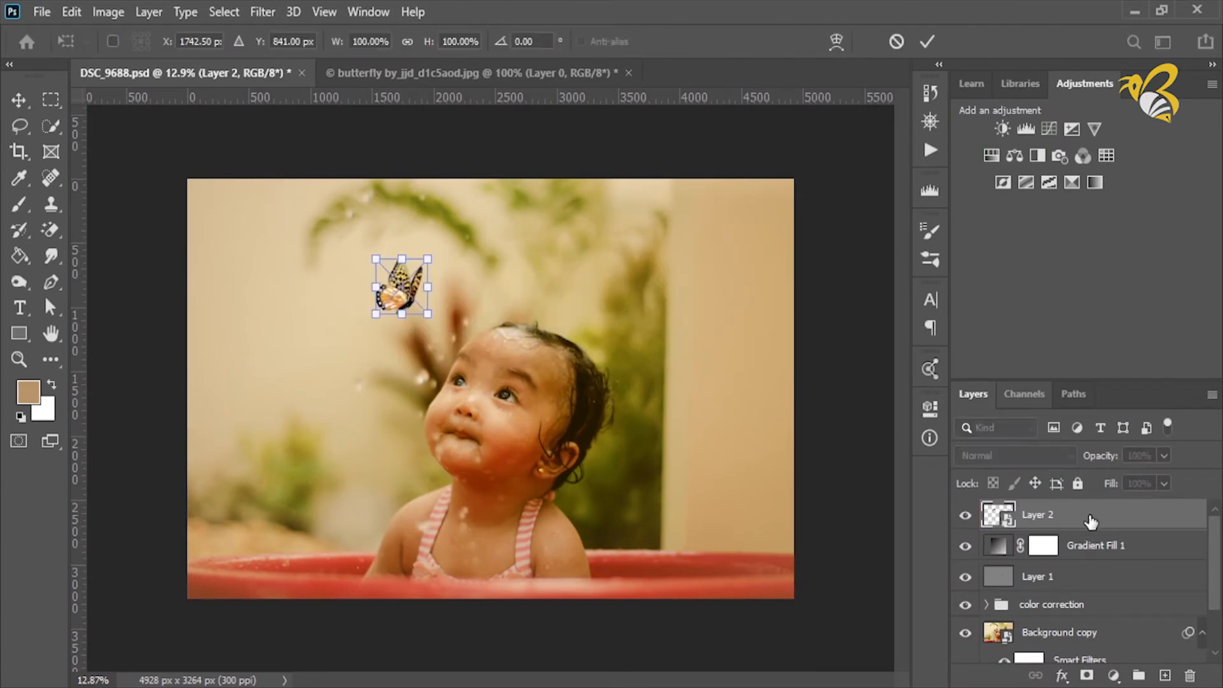
mouse_move(425, 258)
left_mouse_down()
mouse_move(419, 270)
mouse_move(411, 253)
mouse_move(417, 280)
left_mouse_up()
left_click(927, 42)
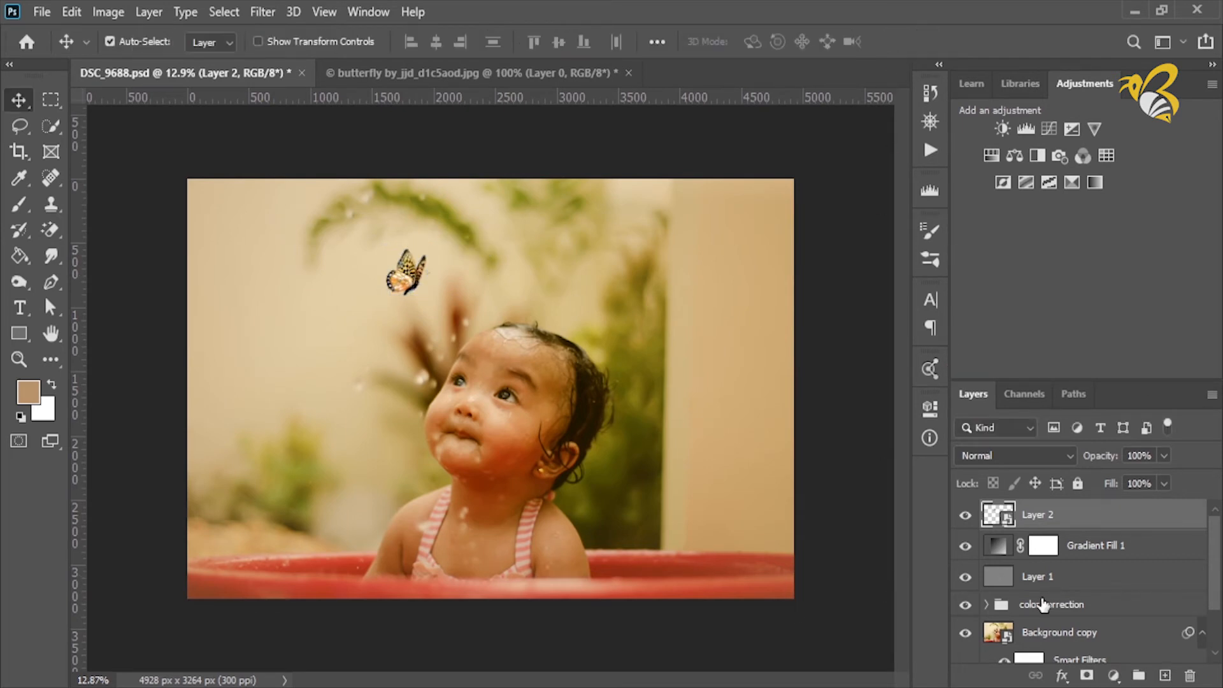
Step: Clip a Color Balance layer to the butterfly with midtones at +17 cyan-red, -8 magenta-green and -42 yellow-blue
left_click(1113, 675)
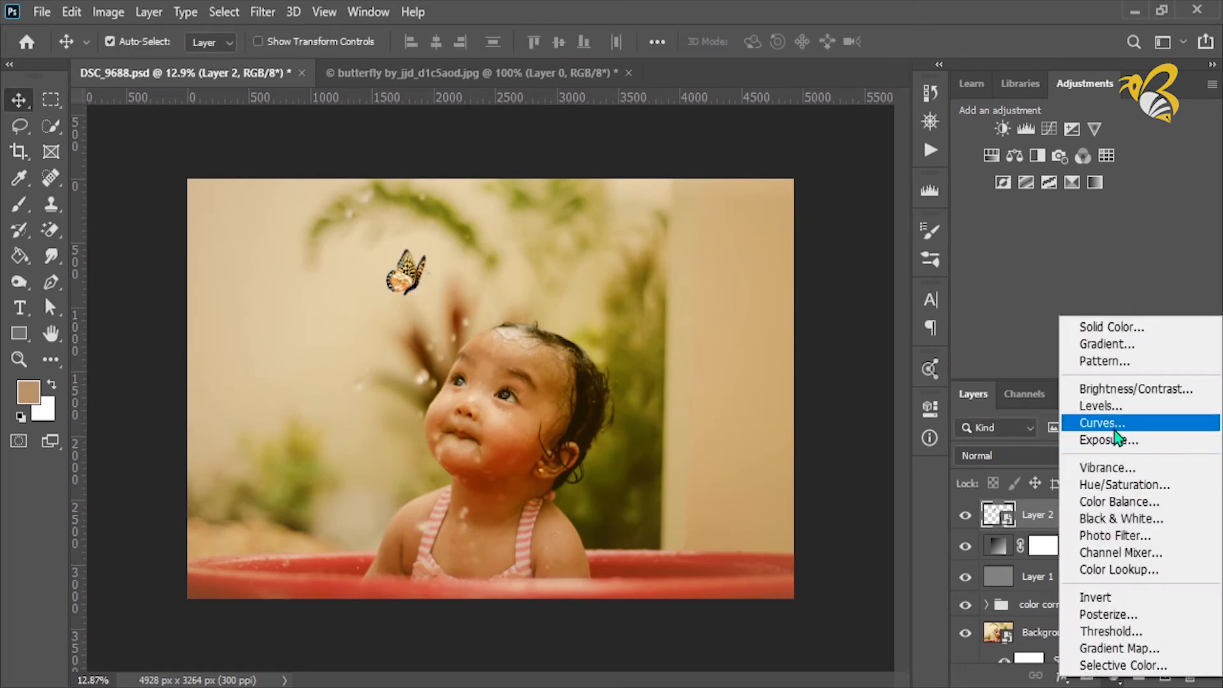
left_click(1117, 502)
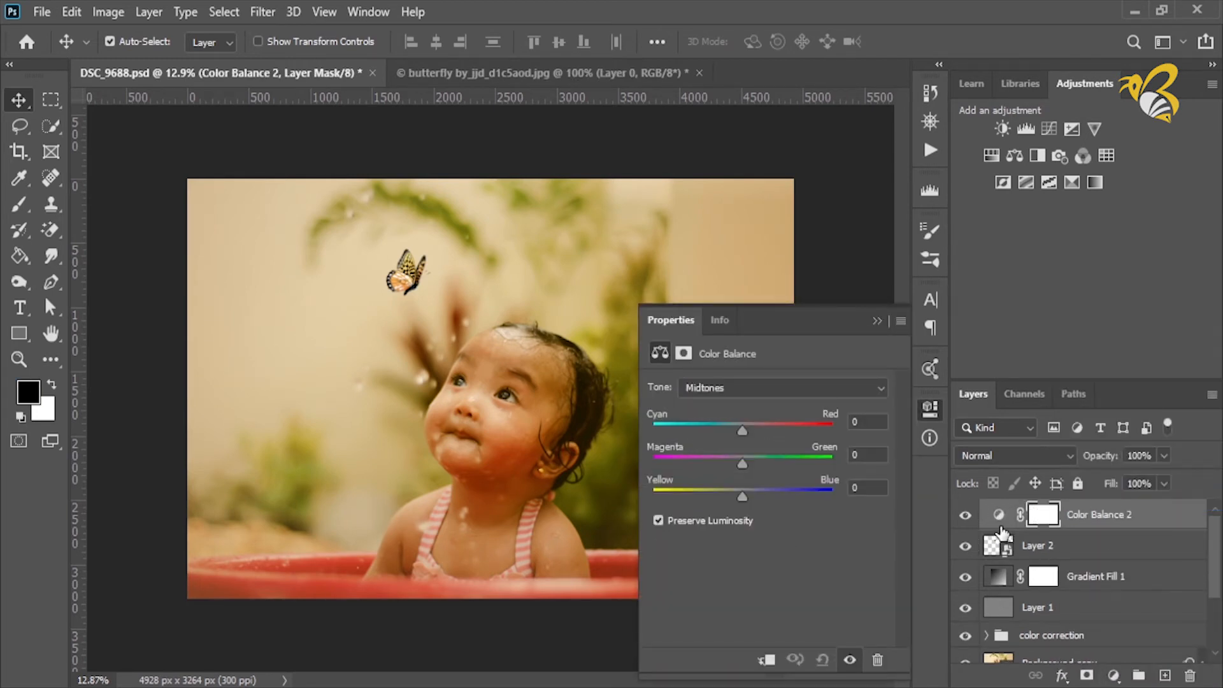
left_click(1002, 528, "alt")
left_click_drag(743, 430, 691, 500)
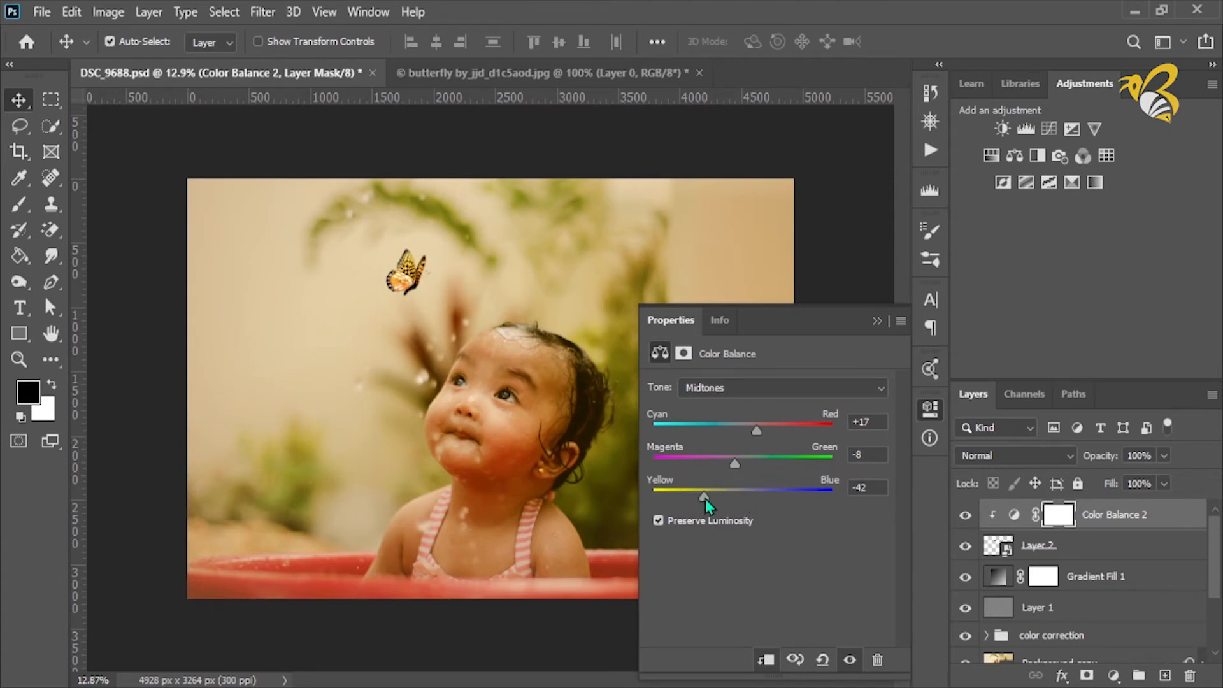
Step: Adjust the butterfly's Color Balance shadows, setting magenta-green to +25 and yellow-blue to -1
left_click(759, 387)
left_click(756, 418)
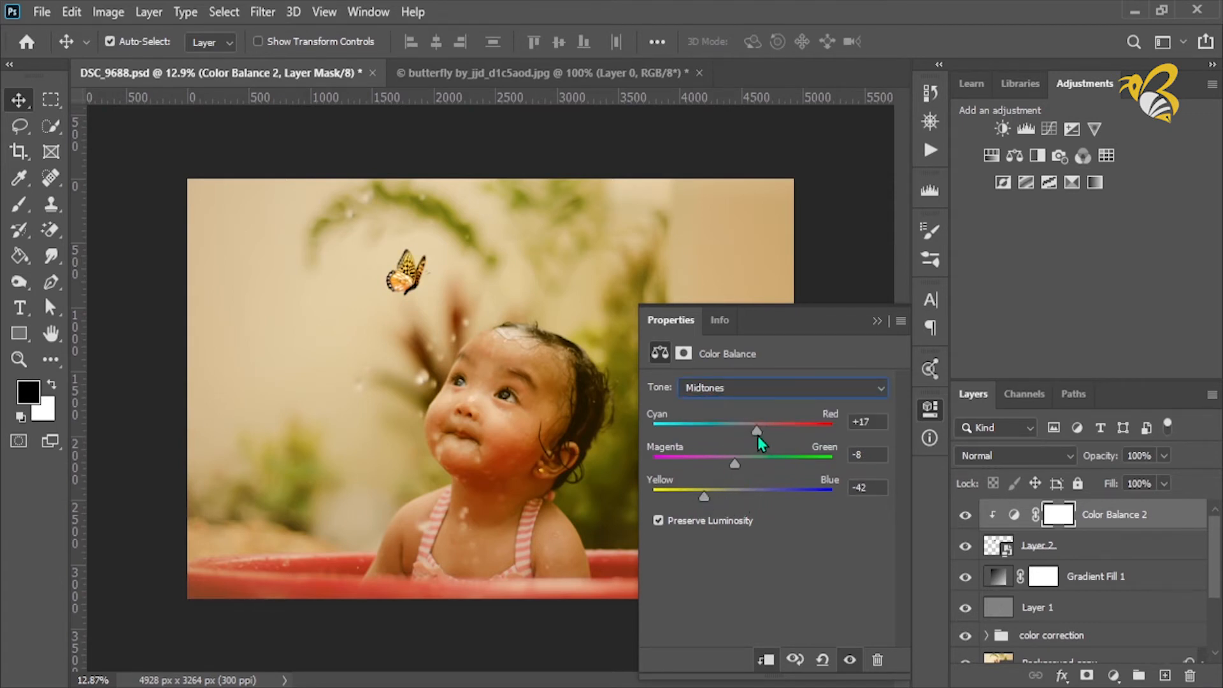
left_click(751, 389)
left_click(747, 405)
left_click_drag(747, 430, 765, 456)
mouse_move(743, 496)
left_mouse_down()
mouse_move(756, 486)
mouse_move(727, 498)
mouse_move(742, 492)
left_mouse_up()
Step: Set the butterfly's Color Balance highlights to +22 cyan-red, -5 magenta-green and -1 yellow-blue
left_click(757, 387)
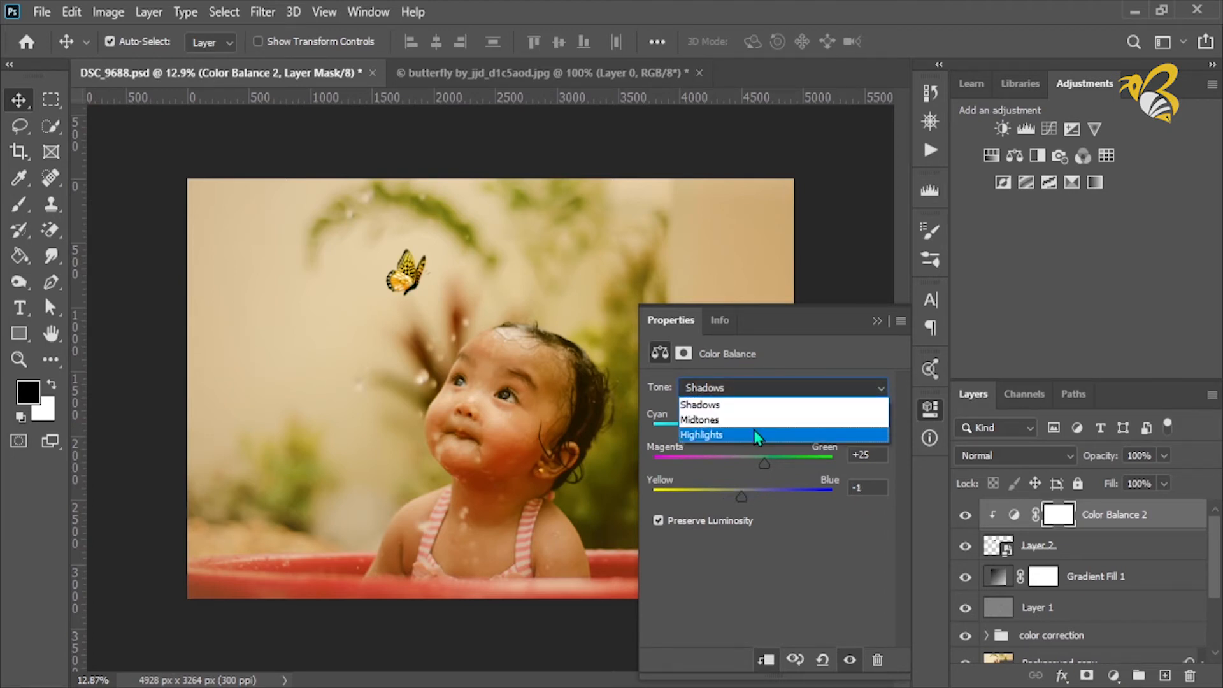
left_click(754, 431)
left_click_drag(744, 431, 723, 464)
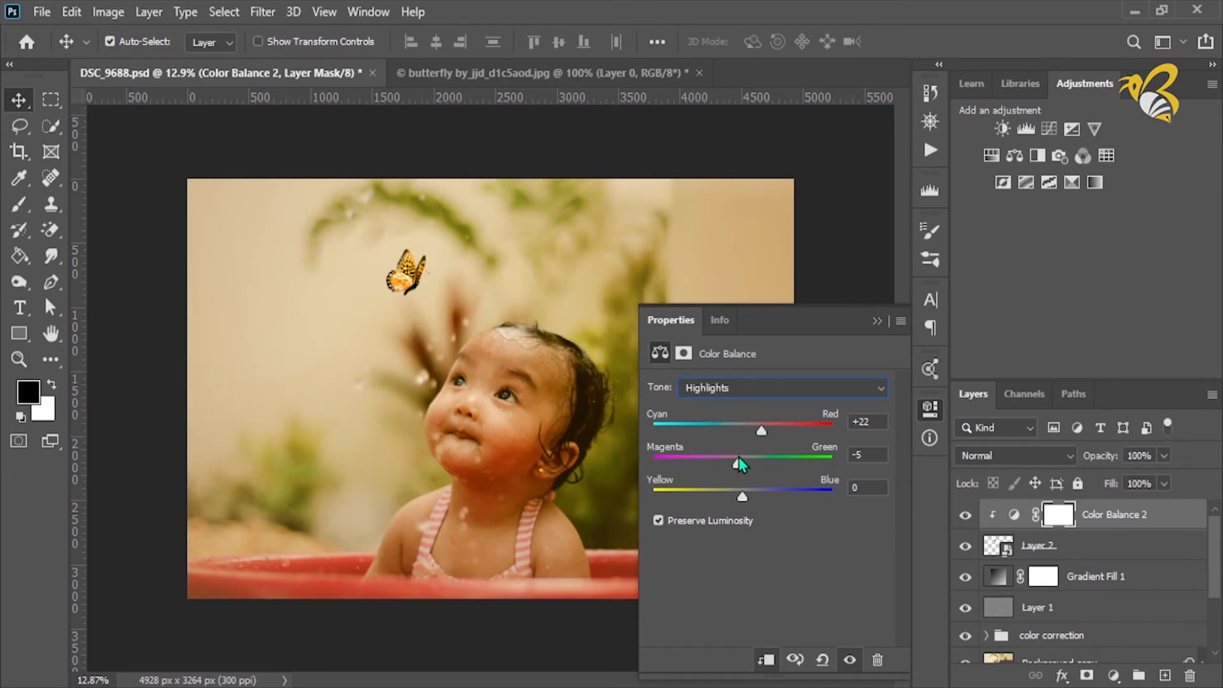
mouse_move(752, 495)
left_mouse_down()
mouse_move(722, 495)
mouse_move(788, 494)
mouse_move(737, 494)
left_mouse_up()
Step: Compare the photo with and without the butterfly's color balance and the gradient fill, leaving both layers shown
left_click(848, 662)
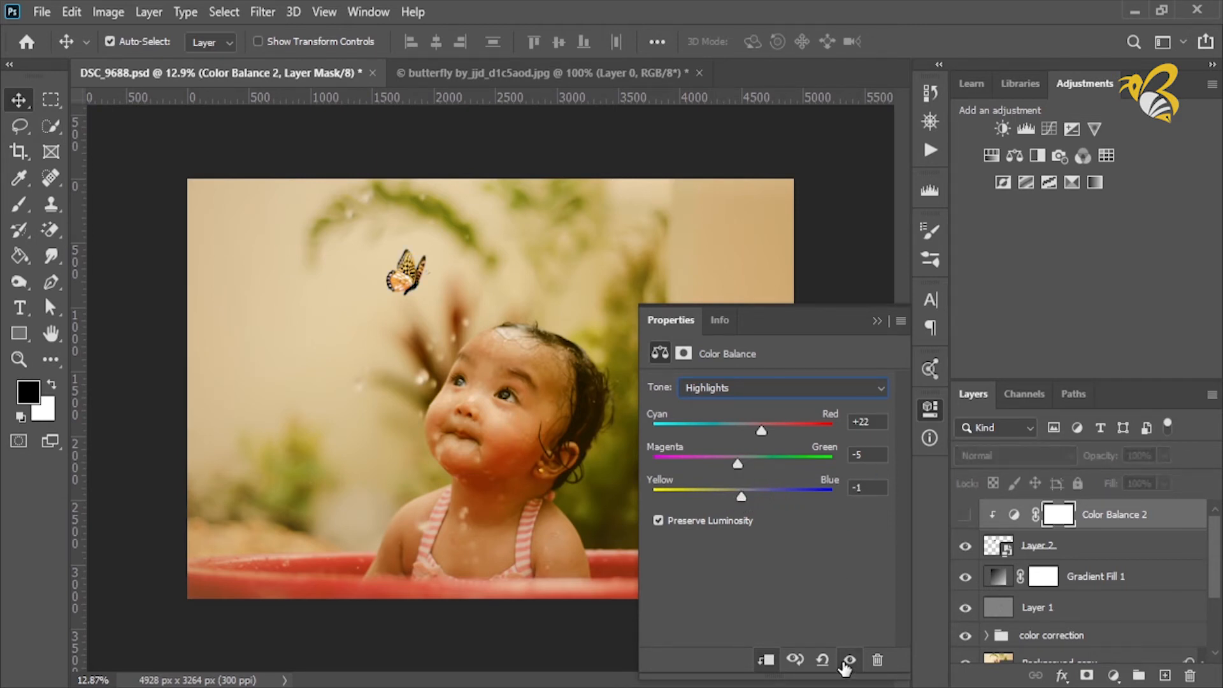
left_click(847, 662)
left_click(877, 320)
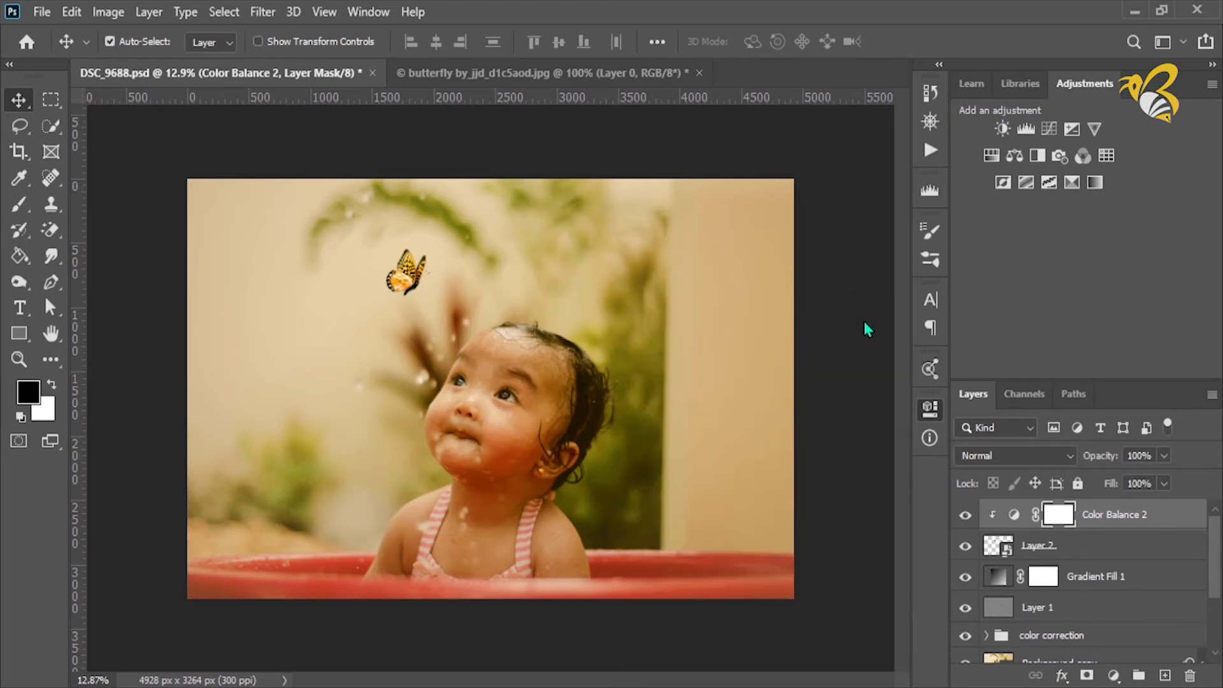
left_click(965, 514)
left_click(967, 517)
left_click(967, 517)
left_click(967, 517)
left_click(965, 577)
left_click(965, 577)
Step: Add a Curves adjustment layer above the butterfly's color balance
left_click(1113, 675)
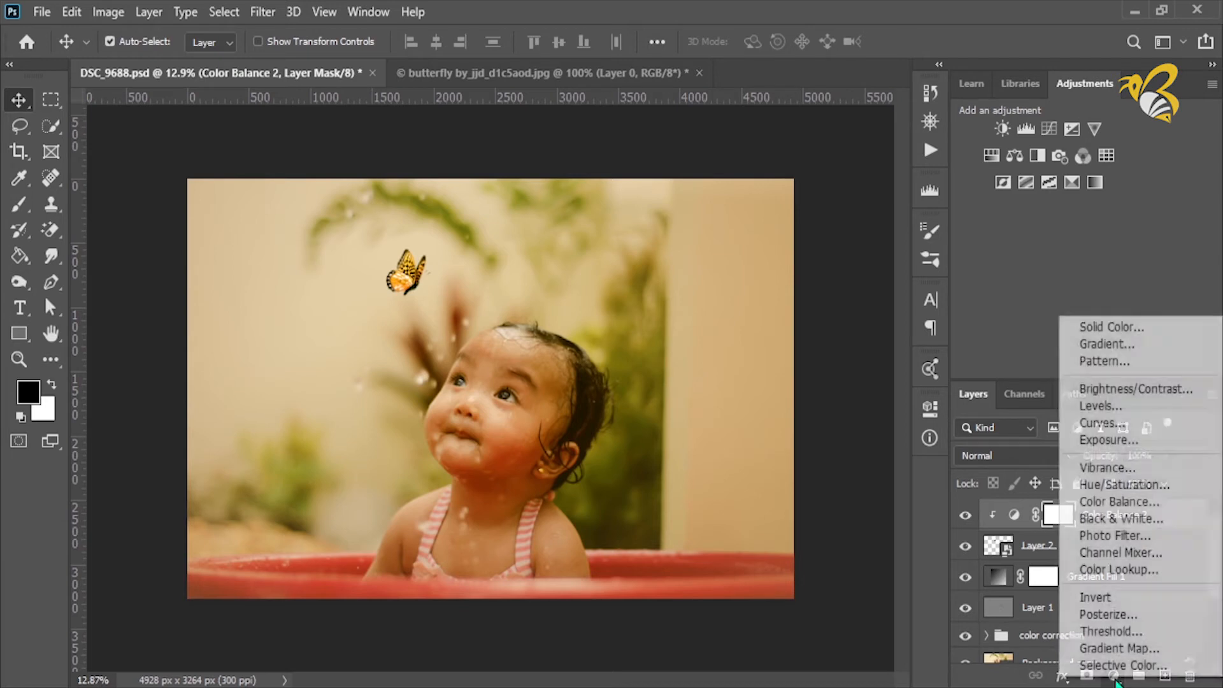
left_click(1142, 423)
mouse_move(791, 531)
left_mouse_down()
mouse_move(780, 526)
mouse_move(786, 543)
left_mouse_up()
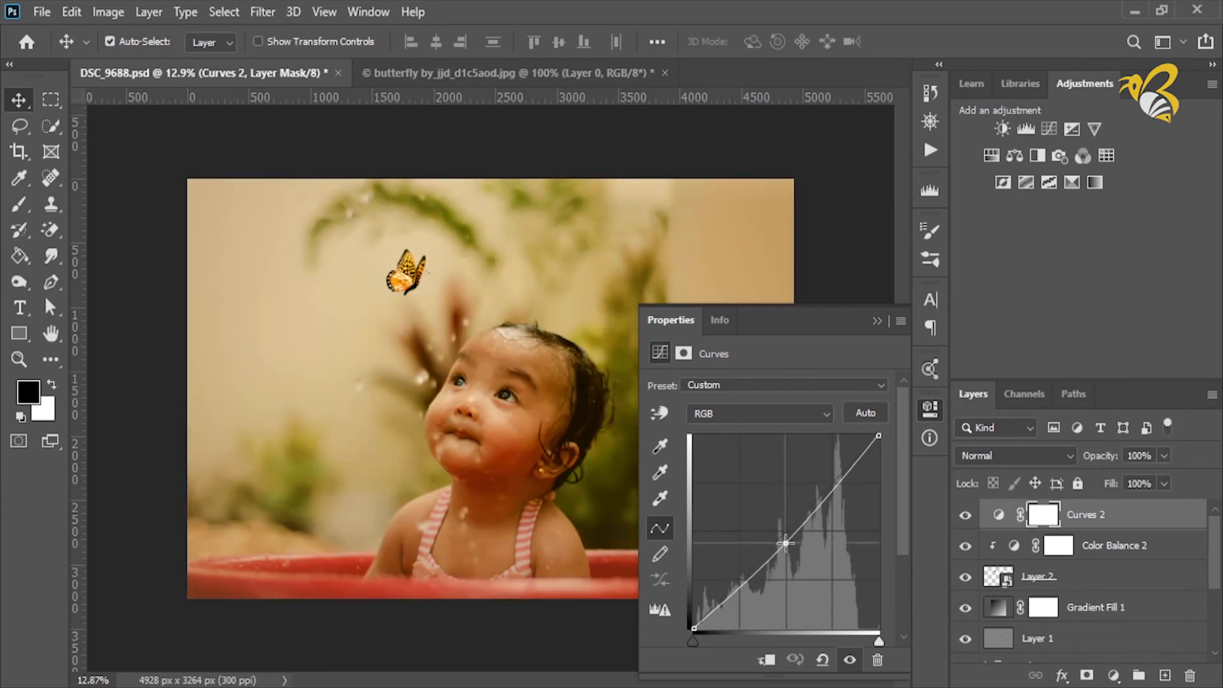
left_click_drag(850, 474, 849, 463)
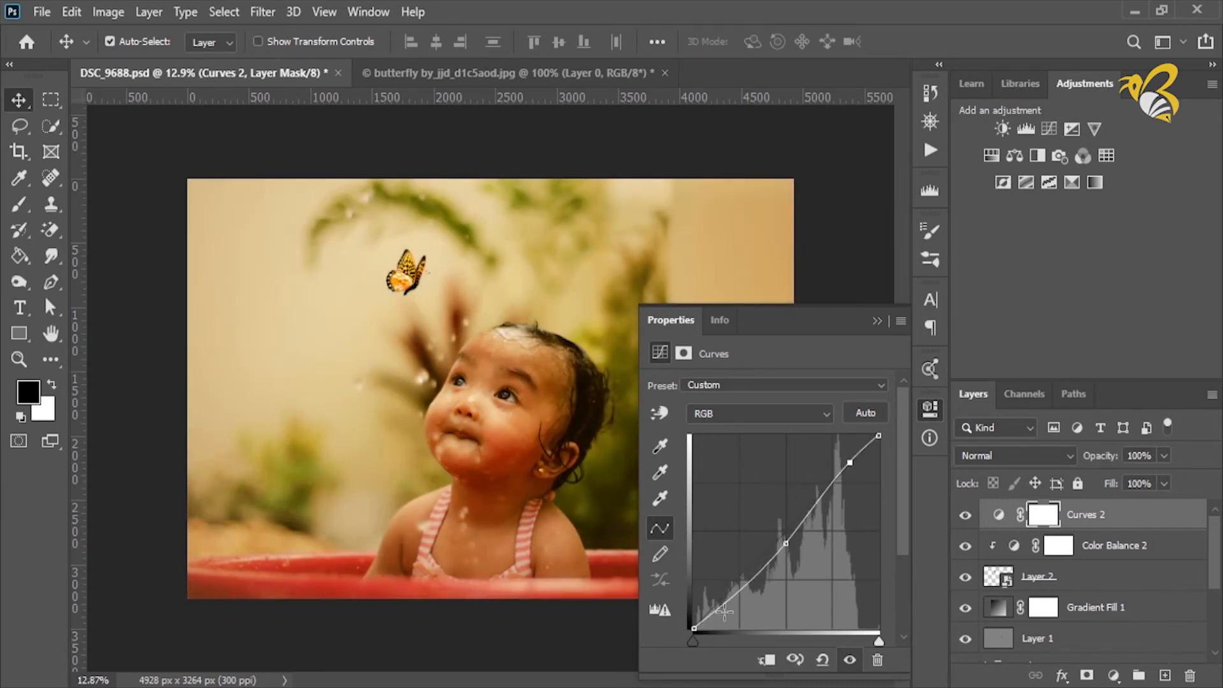
mouse_move(722, 608)
left_mouse_down()
mouse_move(717, 619)
mouse_move(707, 606)
left_mouse_up()
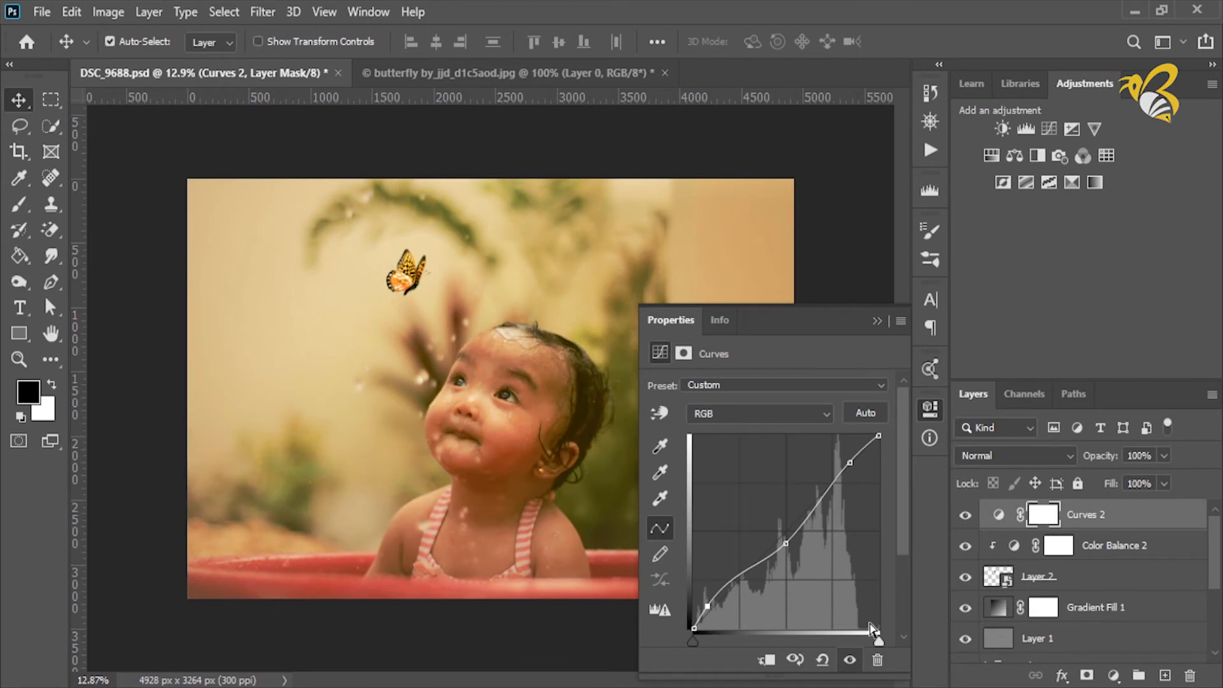
key("ctrl+z")
key("ctrl+z")
key("ctrl+z")
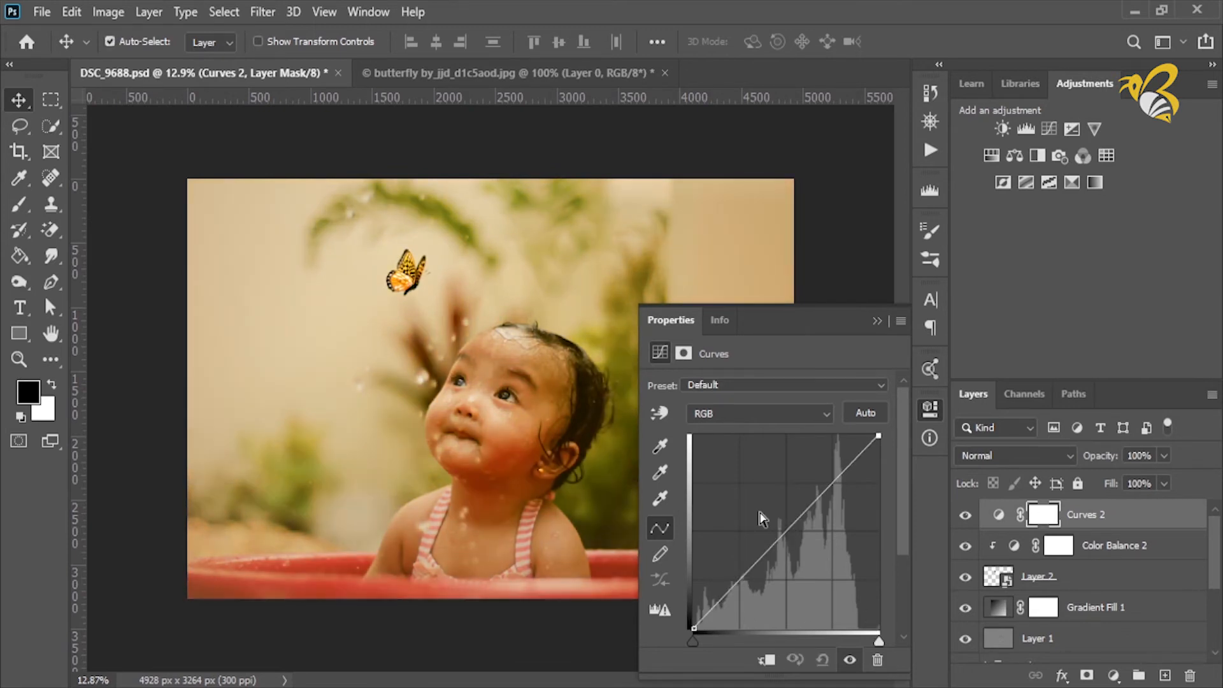
left_click(878, 321)
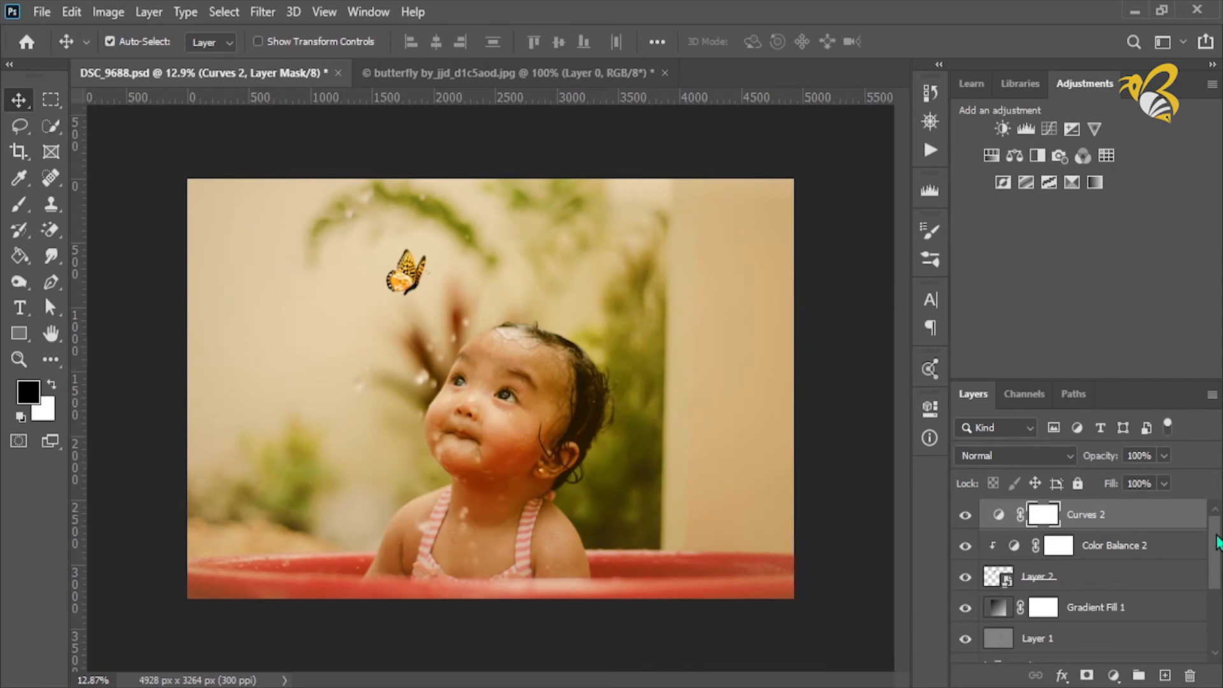
Step: Group the butterfly layer with its Color Balance and Curves layers and name the group "butterfly"
left_click_drag(1218, 542, 1219, 540)
scroll(1213, 570, "down", 2)
scroll(1213, 570, "up", 2)
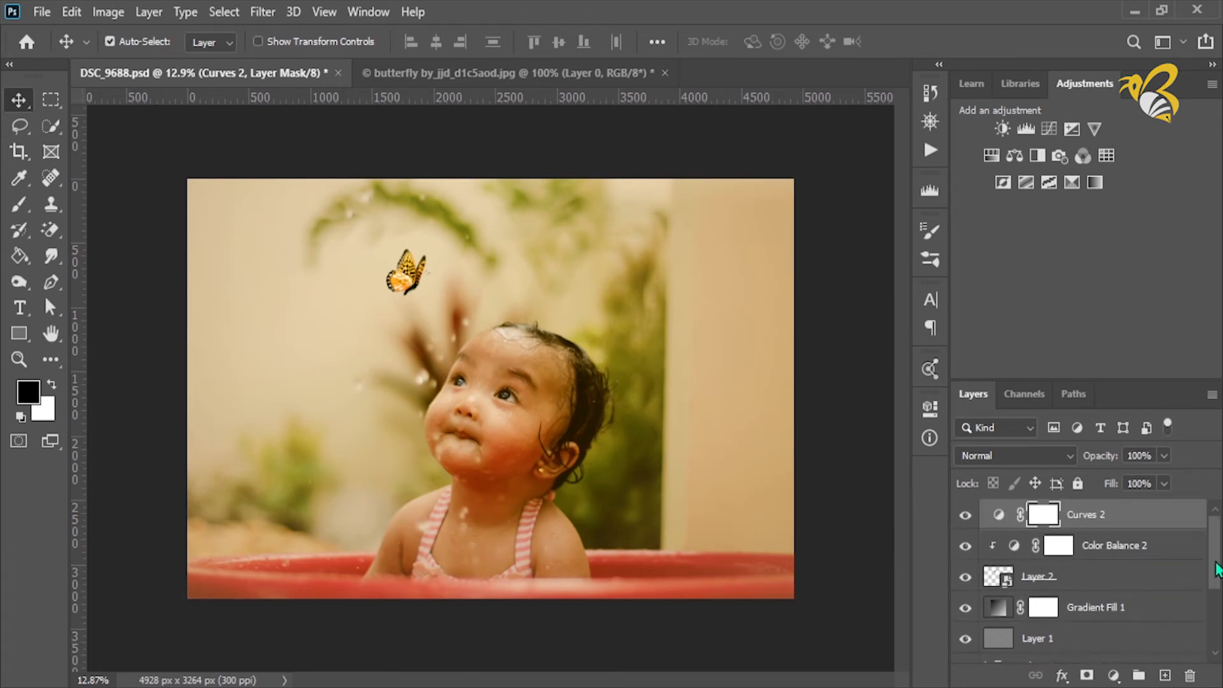
left_click(1082, 648, "shift")
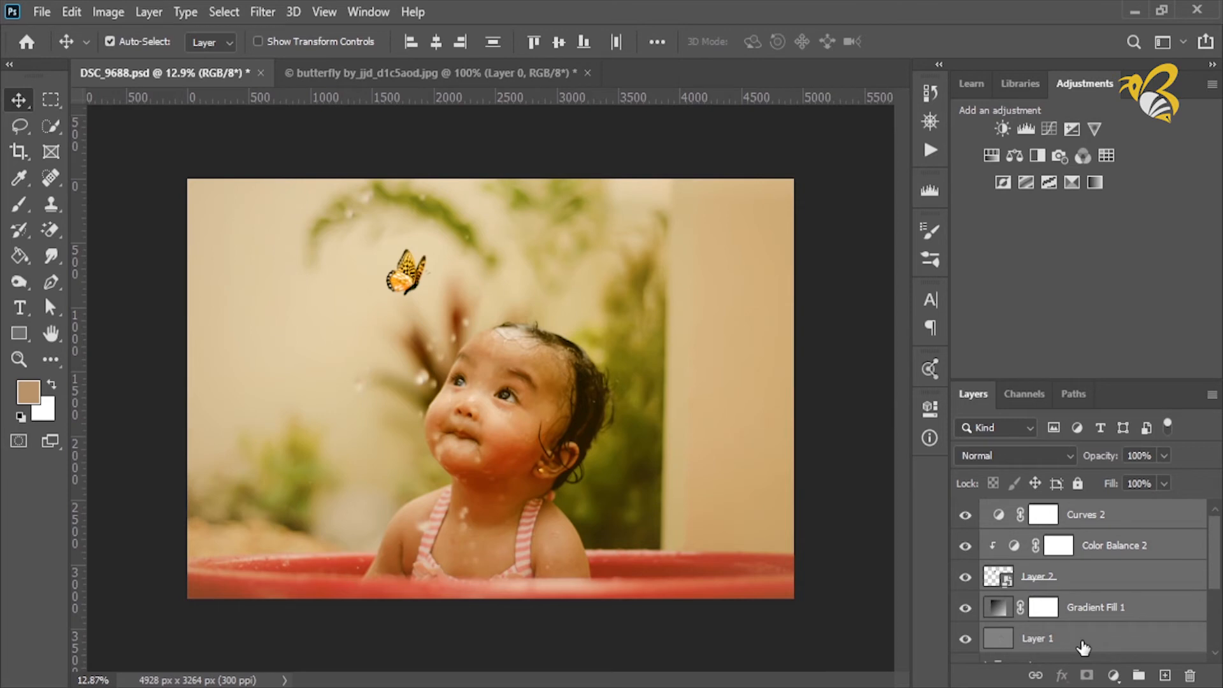
left_click(1124, 585)
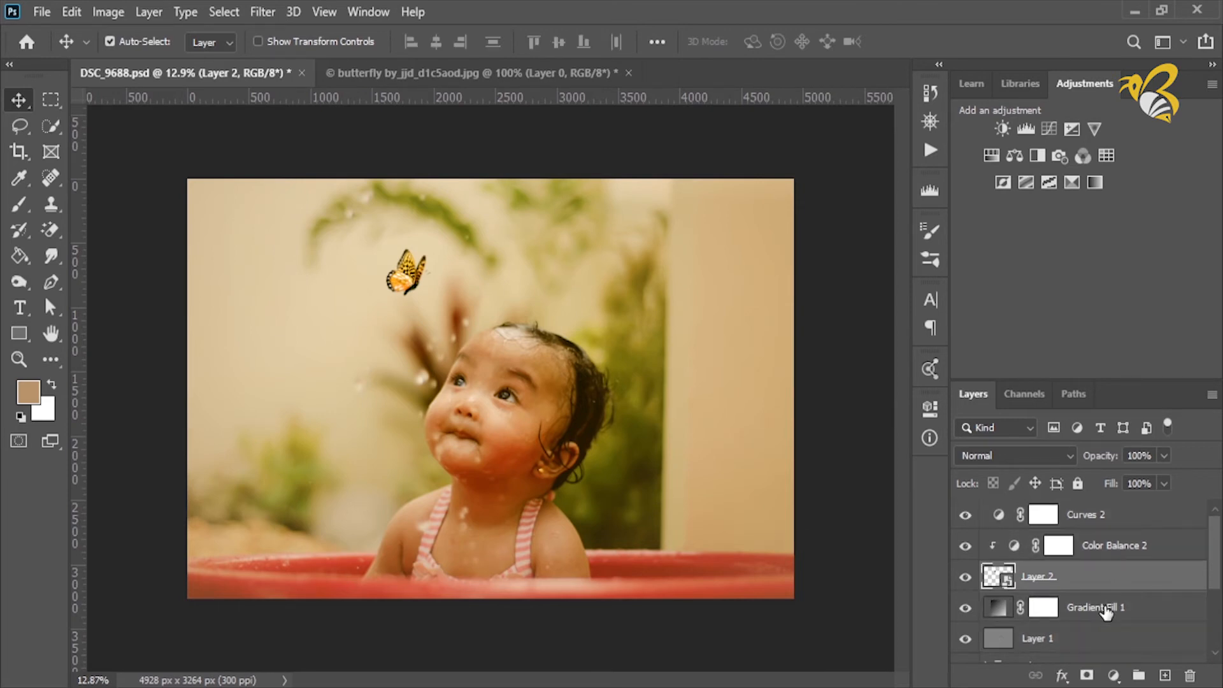
left_click(1092, 526, "shift")
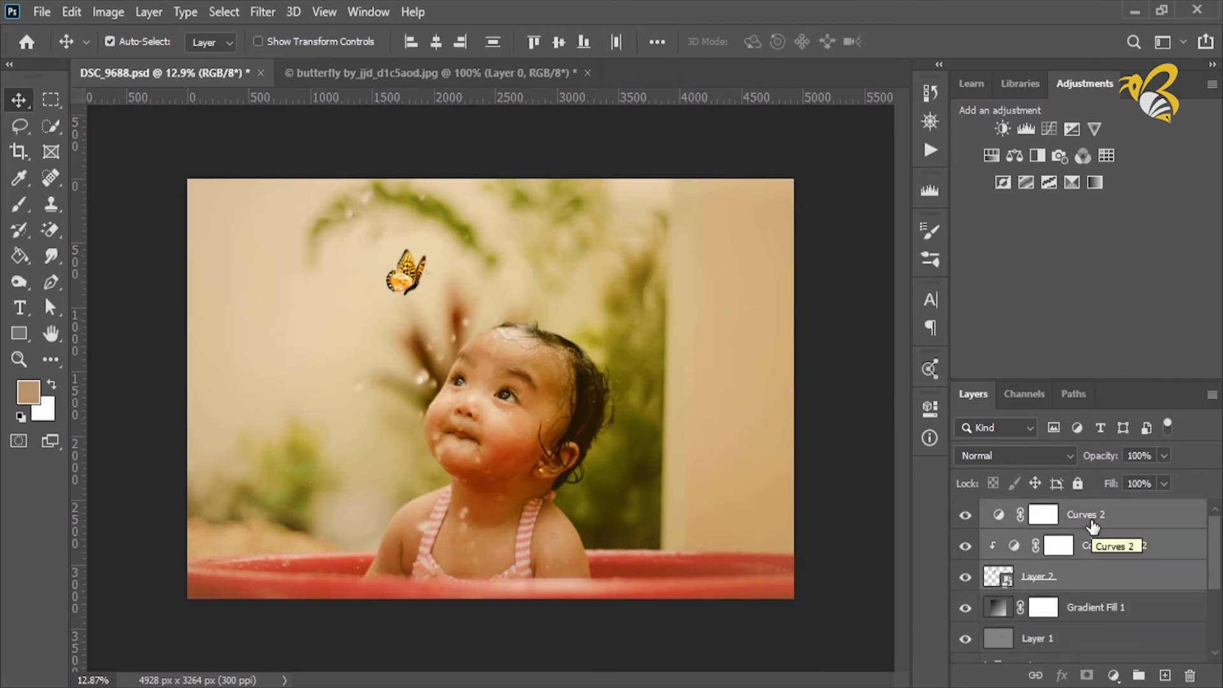
key("ctrl+g")
double_click(1037, 511)
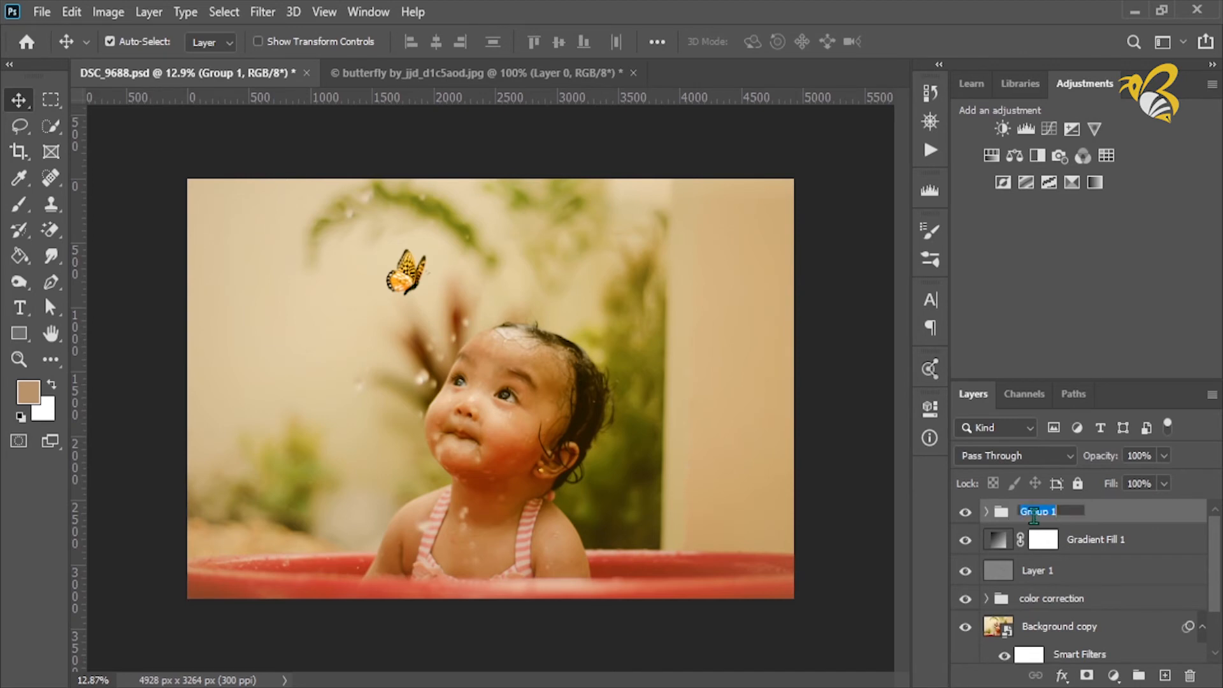
type("butterfly")
Step: Group the Gradient Fill 1 and Layer 1 layers and name the group "sharpen"
left_click(1073, 546)
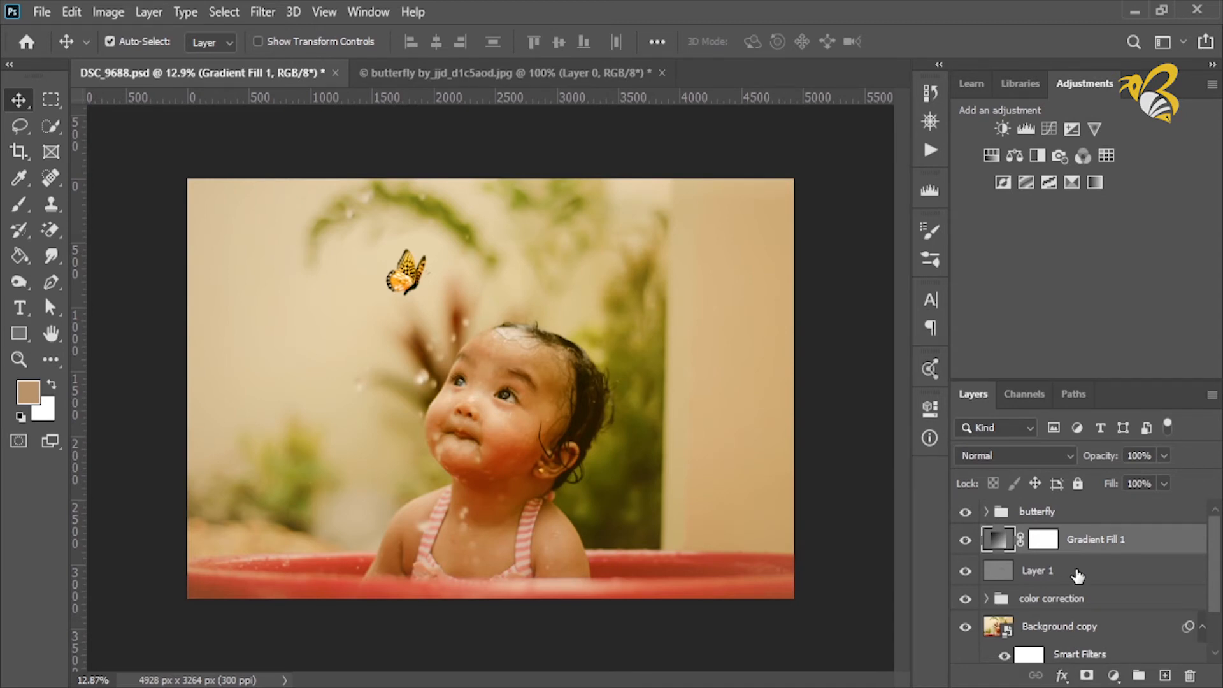
left_click(1077, 575, "shift")
key("ctrl+g")
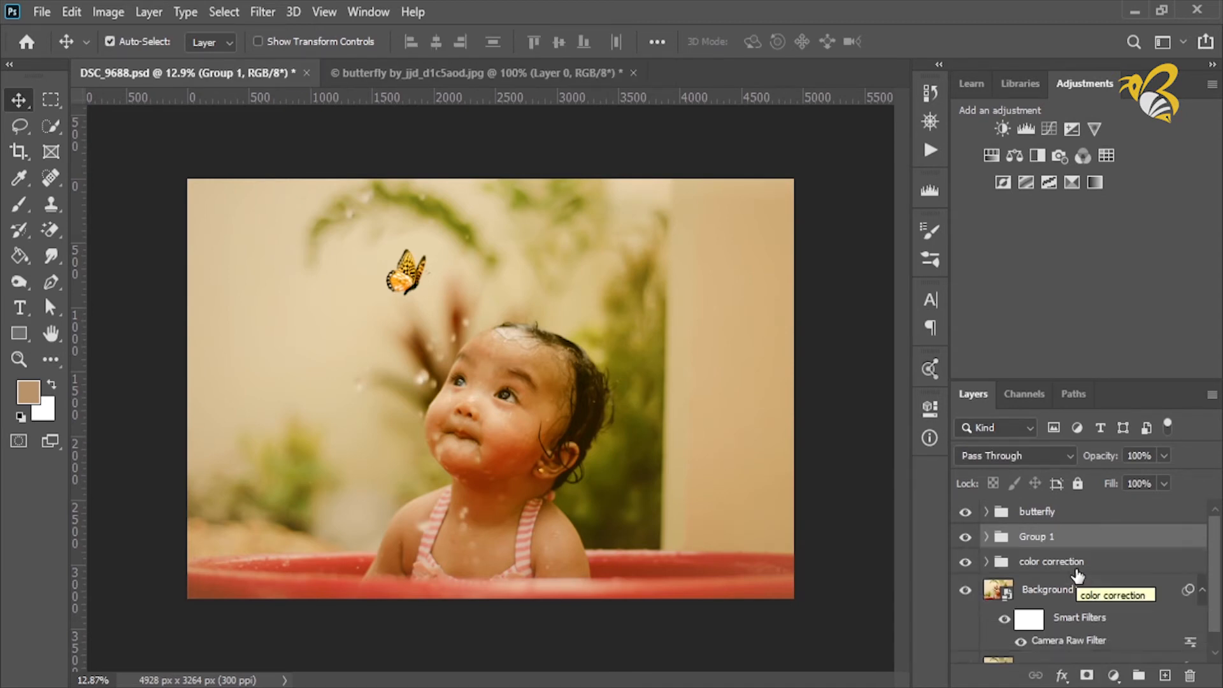
key("s")
key("h")
key("a")
key("r")
key("p")
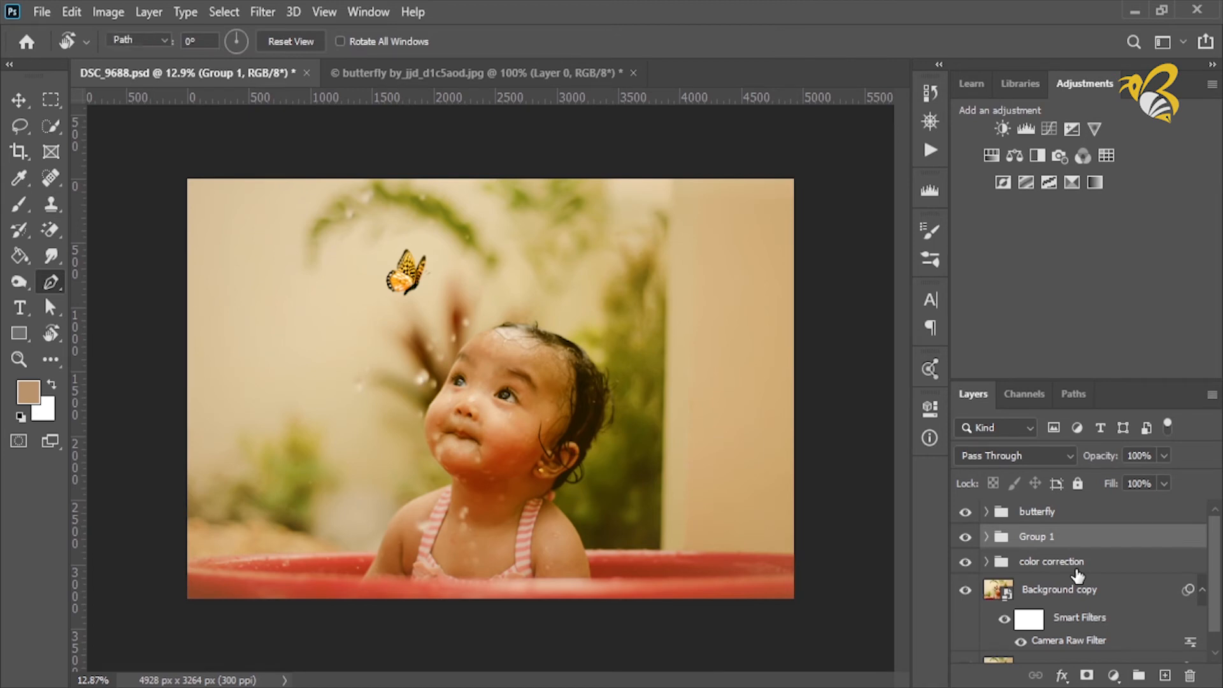
key("e")
double_click(1038, 535)
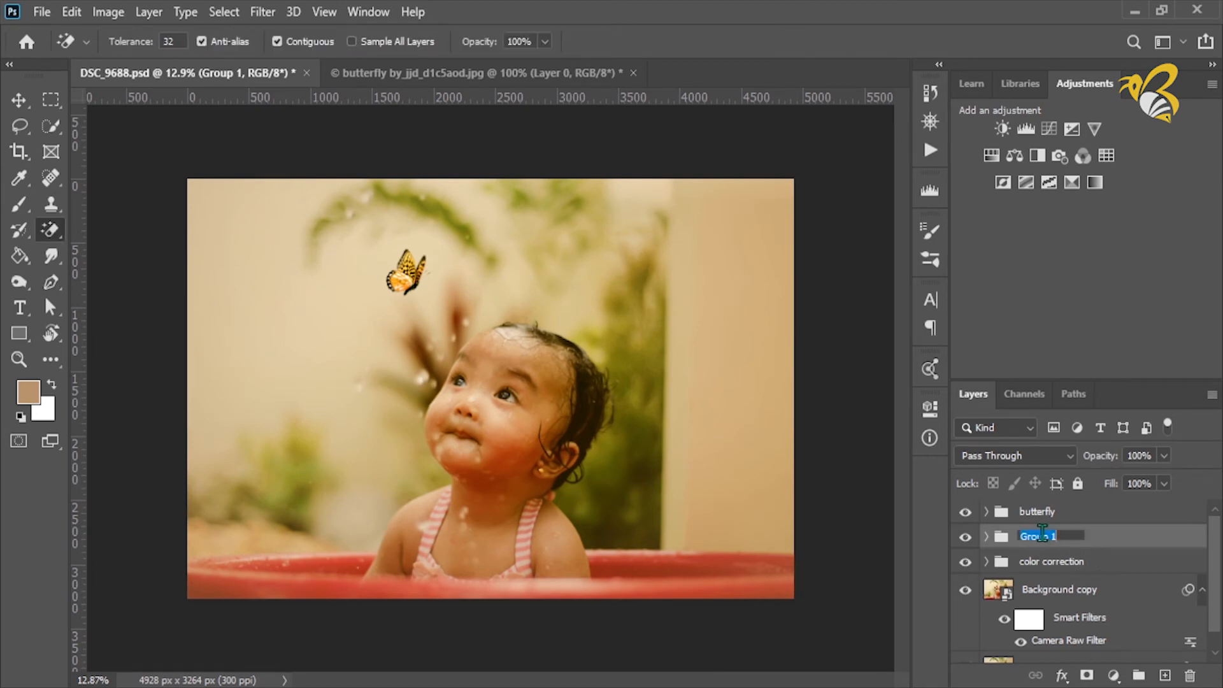
type("sharpen")
key("Return")
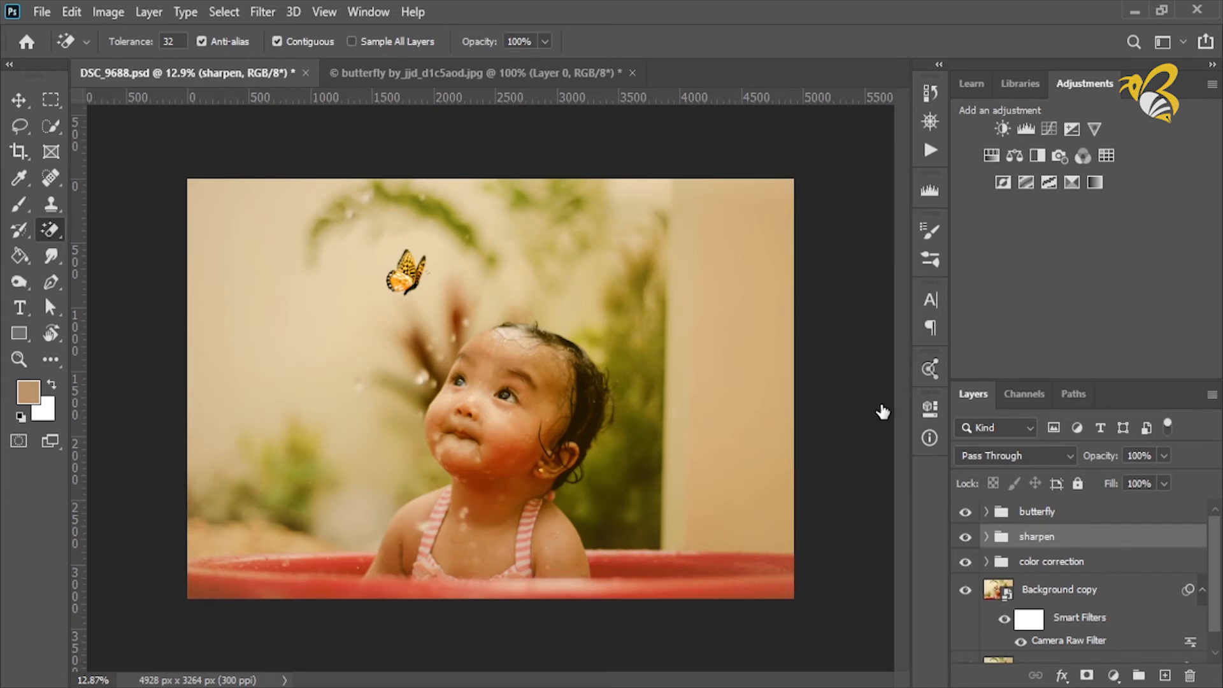
Step: Select the butterfly group and open the firework_06_by_xnienke_d2gw8lx image
left_click(1111, 516)
left_click(40, 12)
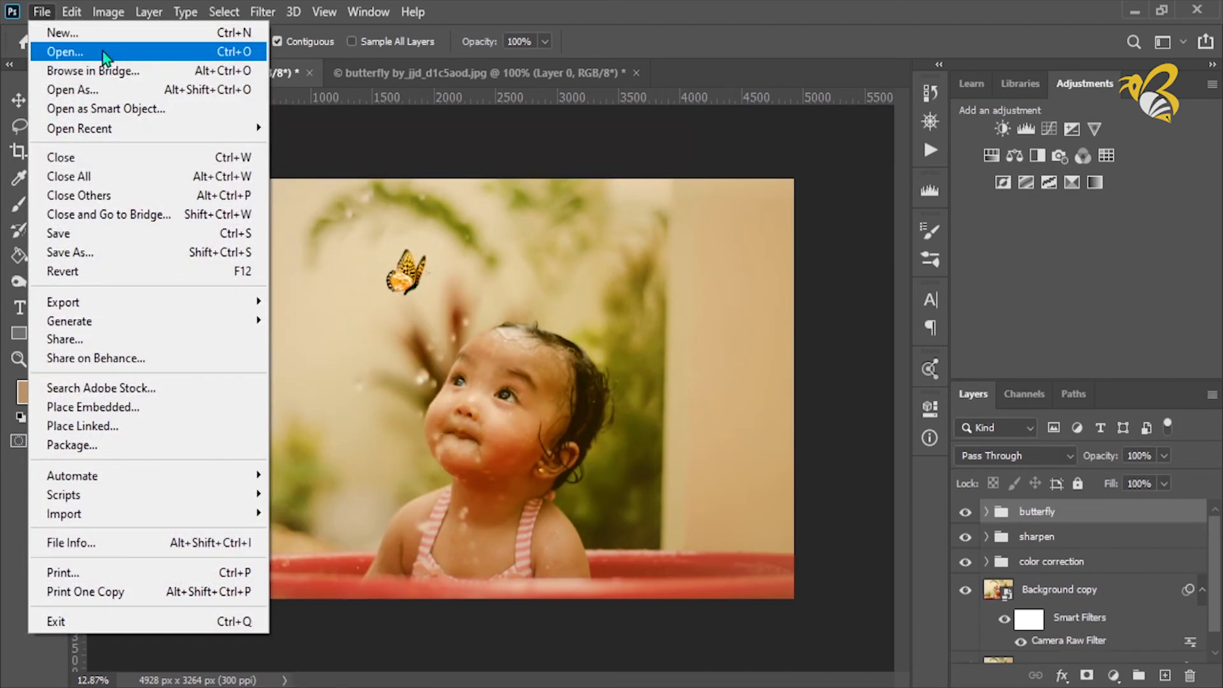
left_click(70, 52)
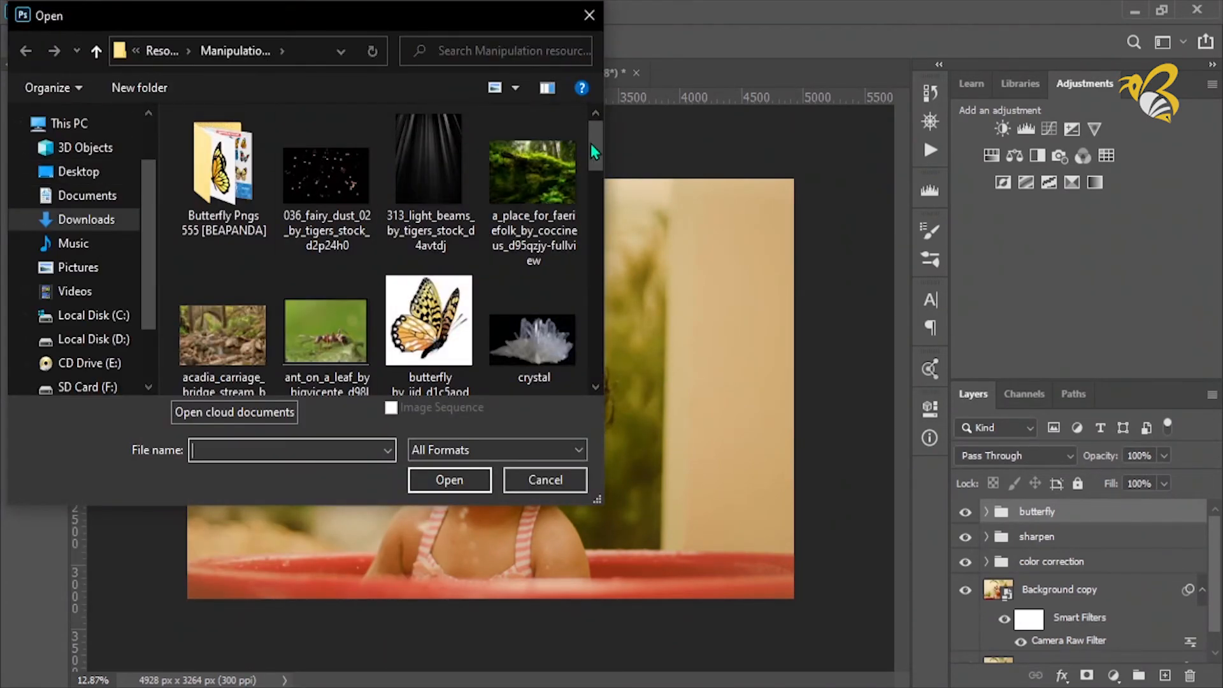
left_click_drag(590, 144, 590, 168)
left_click(326, 337)
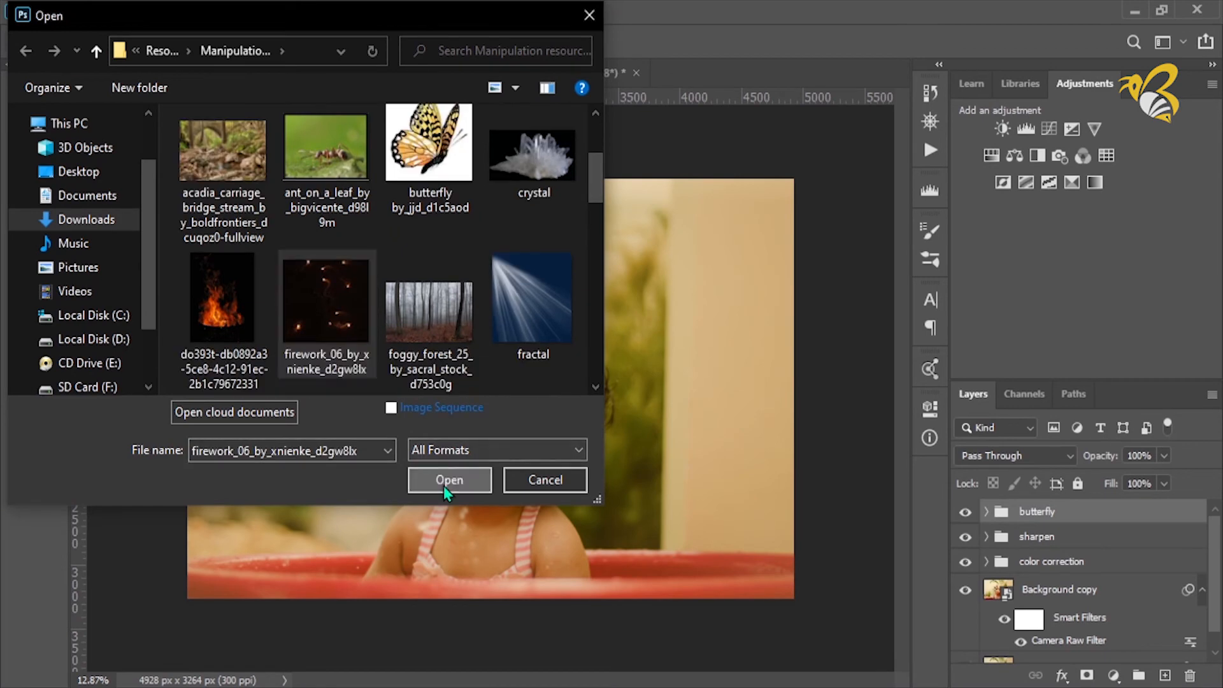
left_click(444, 486)
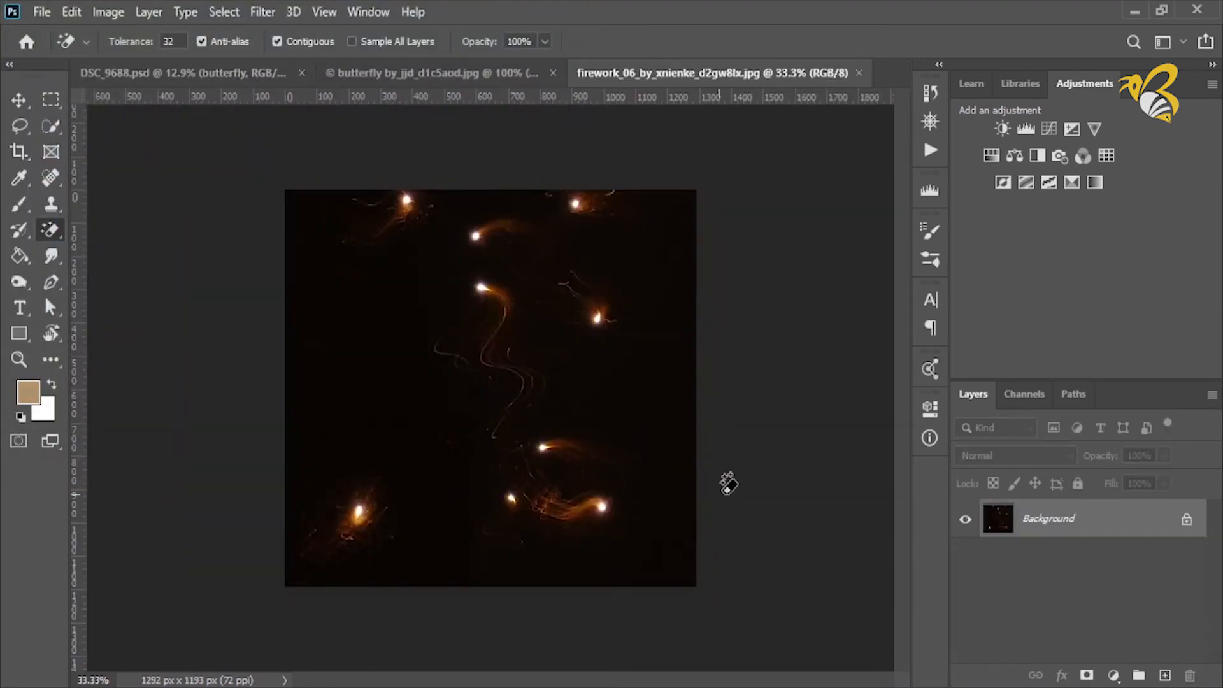
Step: Copy the entire firework image into DSC_9688.psd as a new layer above the butterfly group
key("ctrl+a")
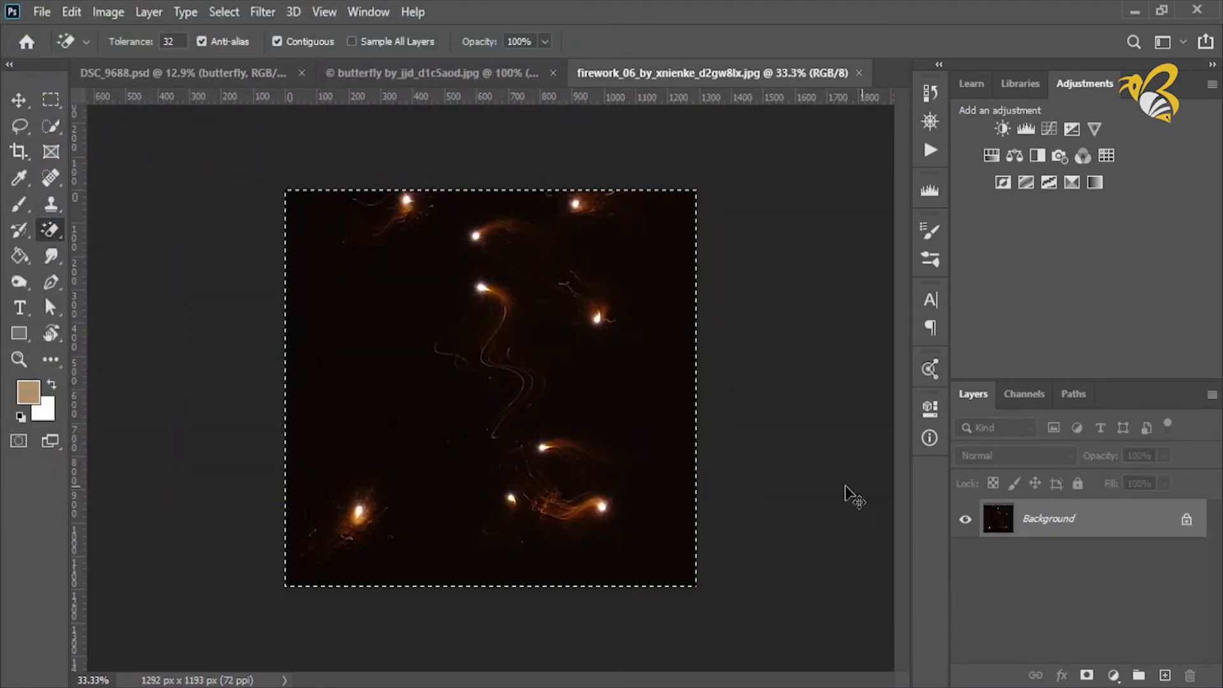
left_click(216, 72)
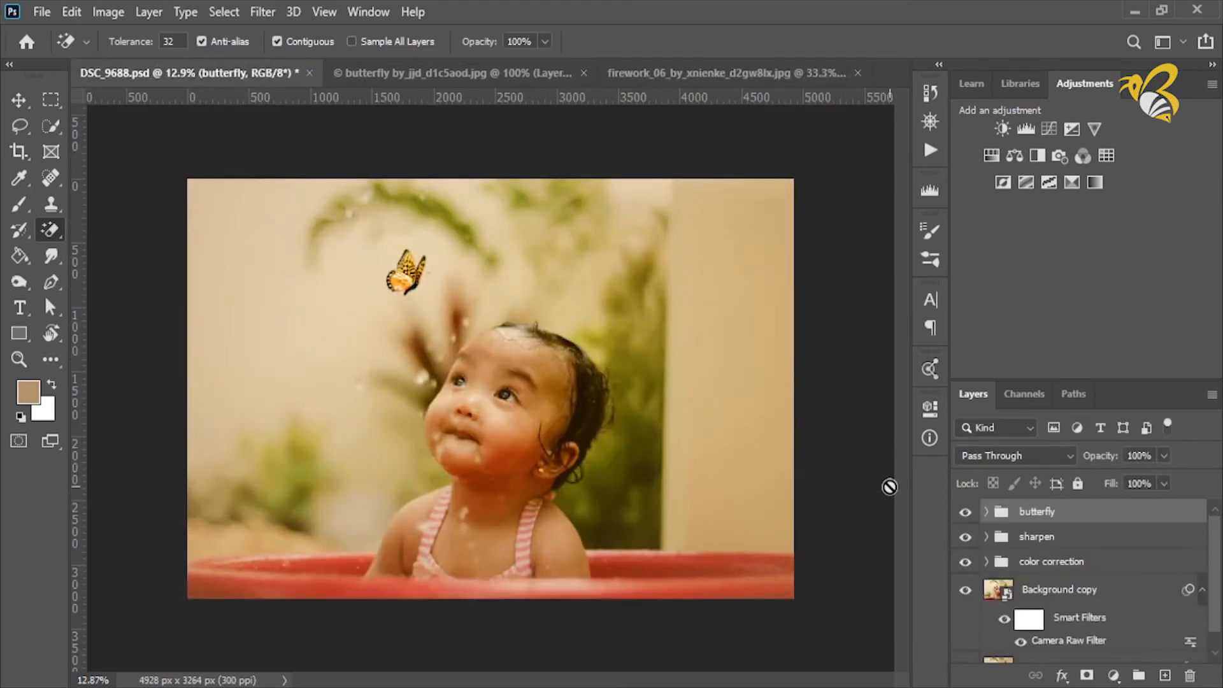
left_click(1120, 591)
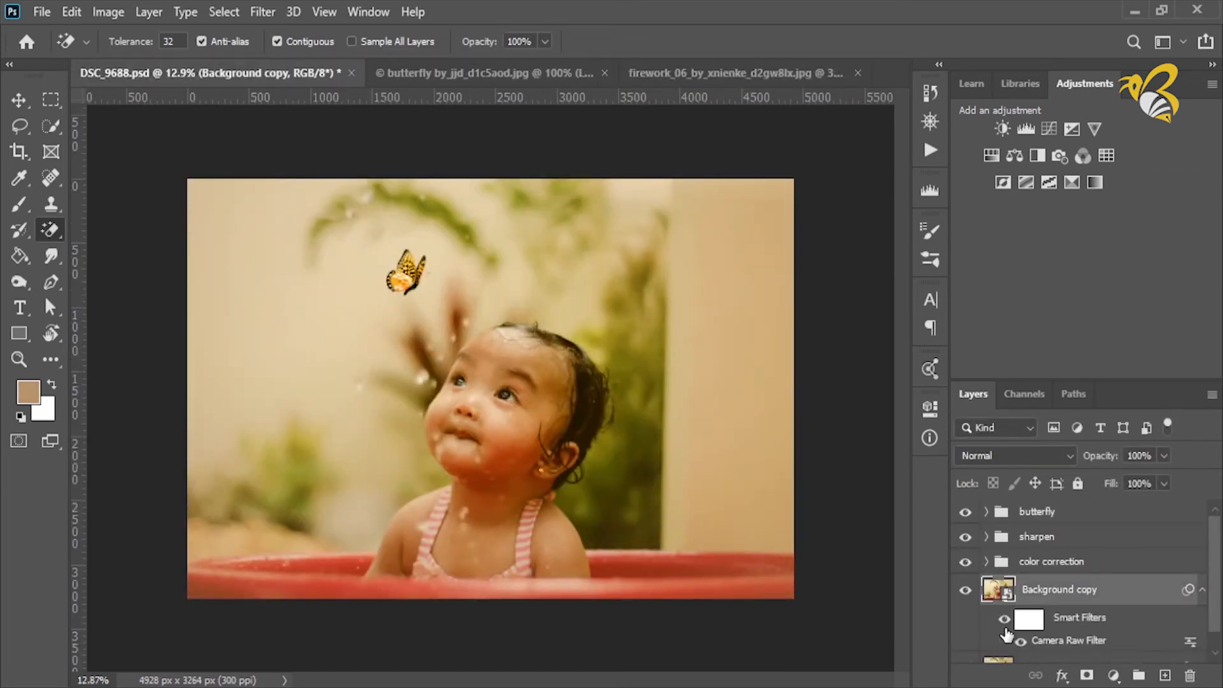
left_click(1092, 513)
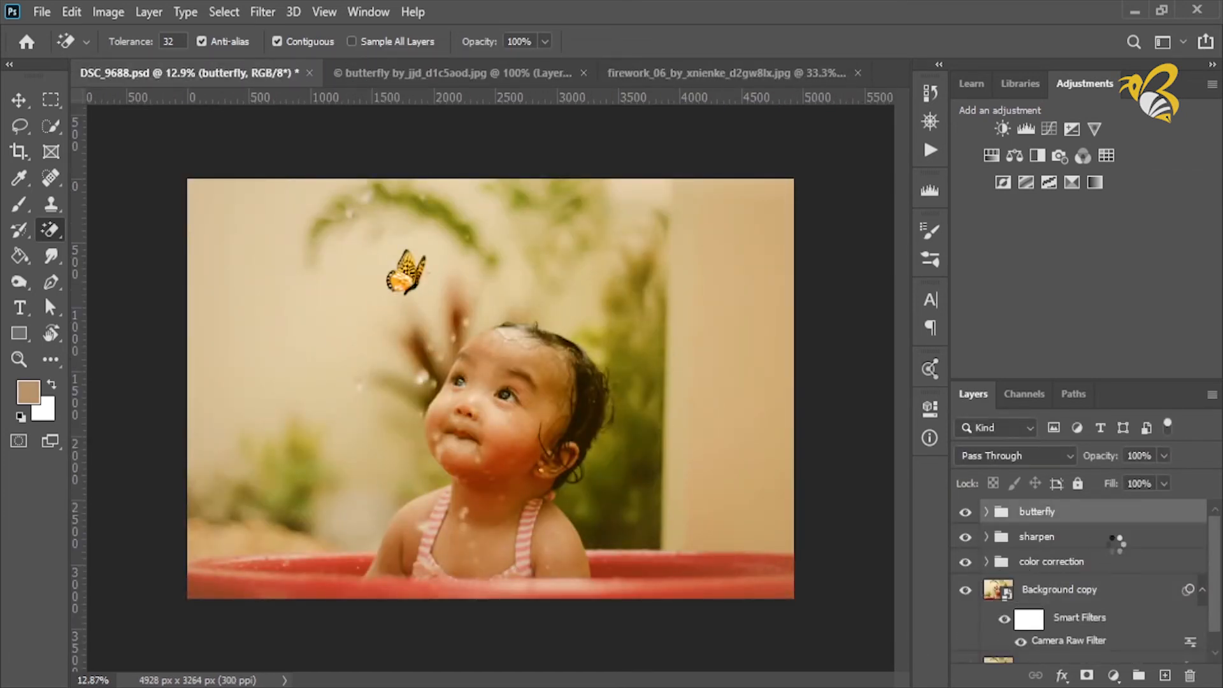
key("ctrl+v")
Step: Set the firework layer's blend mode to Screen and position its sparks around the butterfly
left_click(1013, 455)
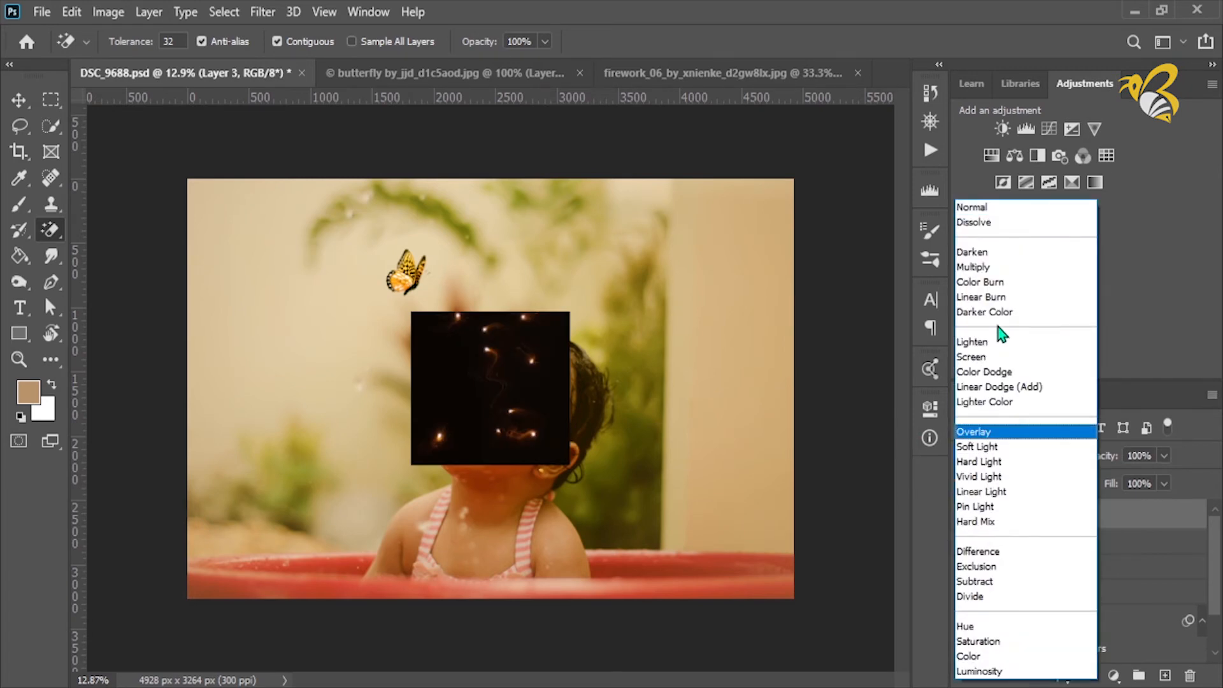
left_click(1014, 351)
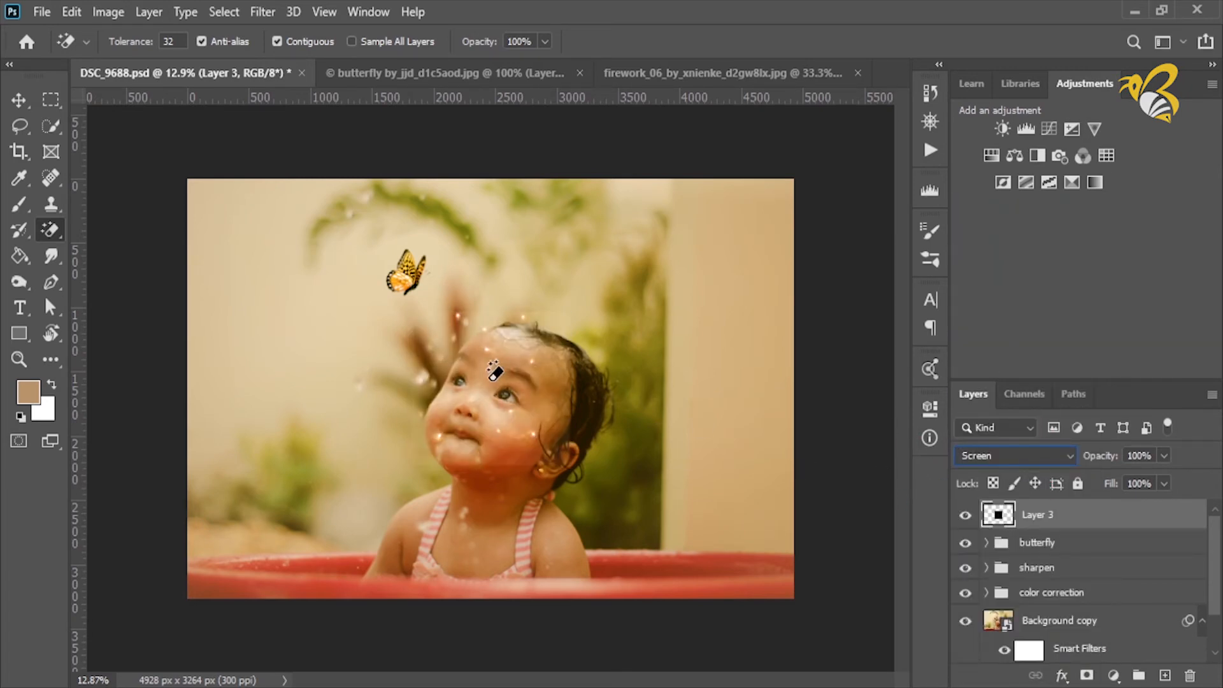
left_click(19, 100)
left_click_drag(456, 354, 375, 260)
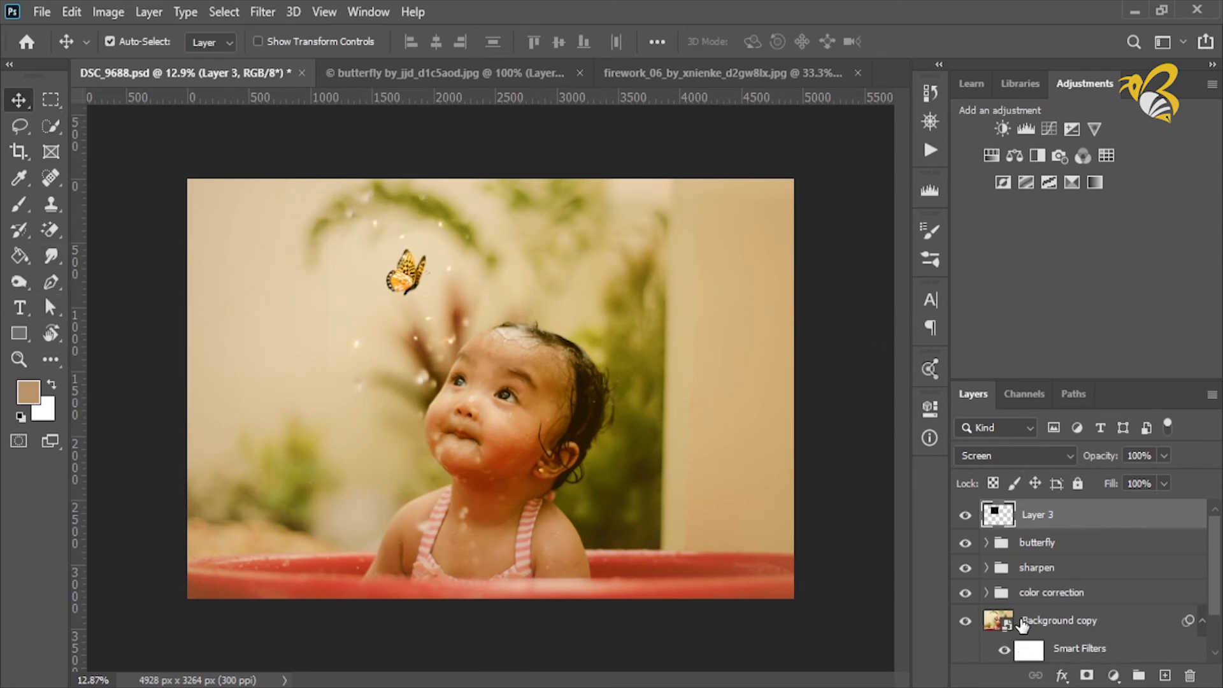
Step: Add a layer mask to the spark layer, paint out unwanted sparks around the butterfly in black, and compare with the layer hidden
left_click(1087, 676)
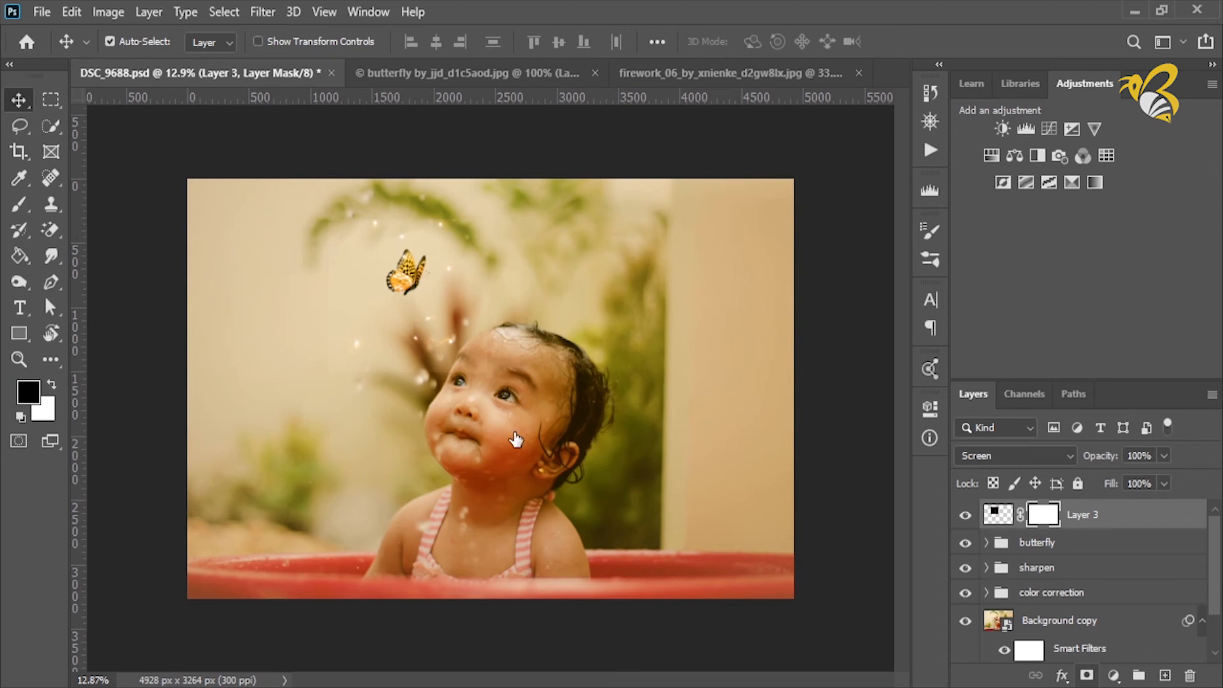
left_click(24, 204)
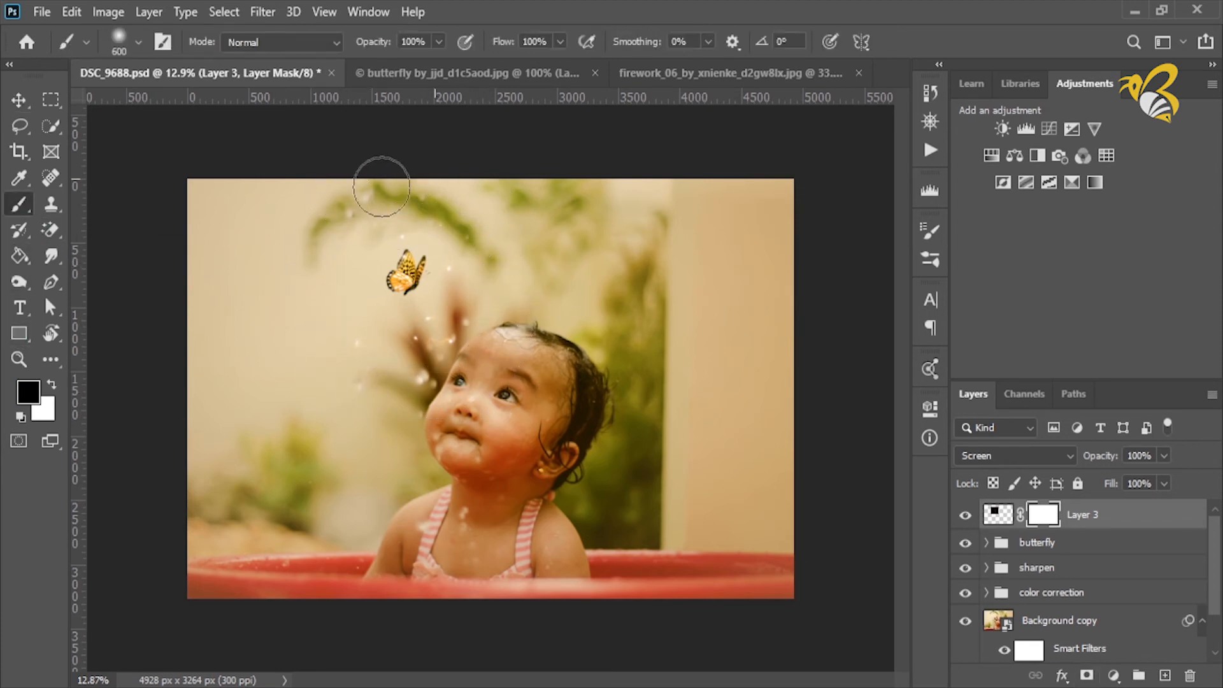
mouse_move(345, 202)
left_mouse_down()
mouse_move(529, 229)
mouse_move(602, 267)
left_mouse_up()
left_click(968, 514)
left_click(964, 514)
left_click(964, 514)
left_click(964, 515)
Step: Duplicate the masked spark layer, move the copy up and left of the original, and rotate it about 24 degrees
key("ctrl+j")
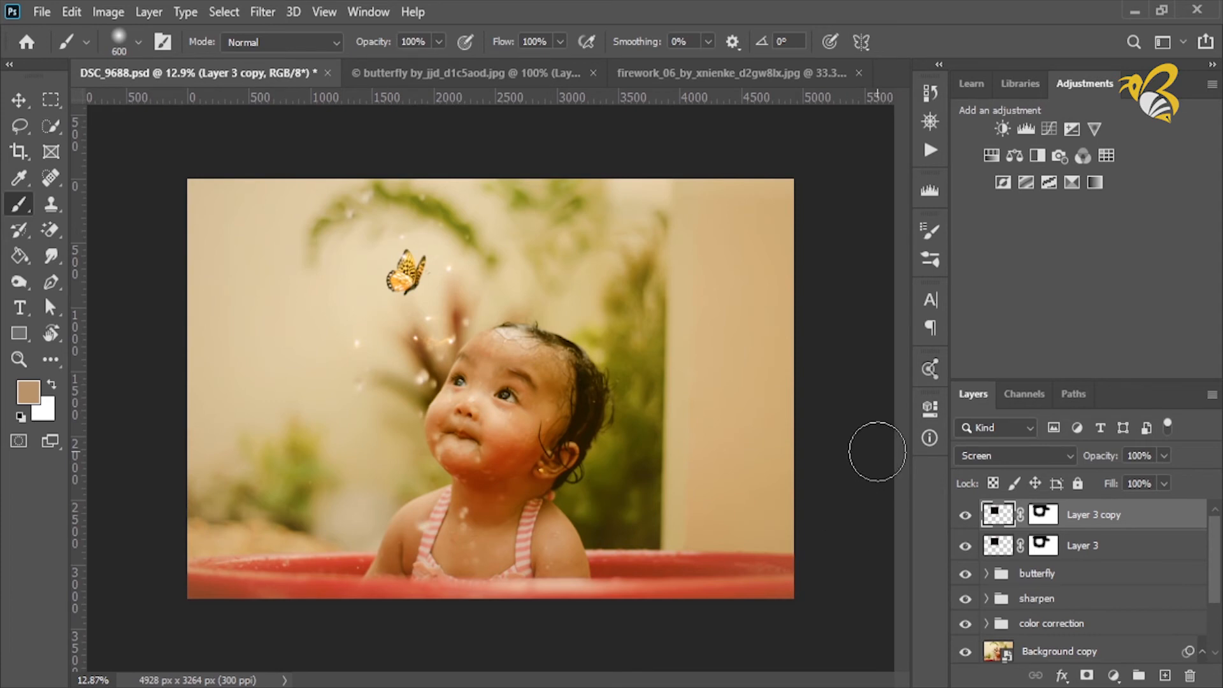
key("ctrl+t")
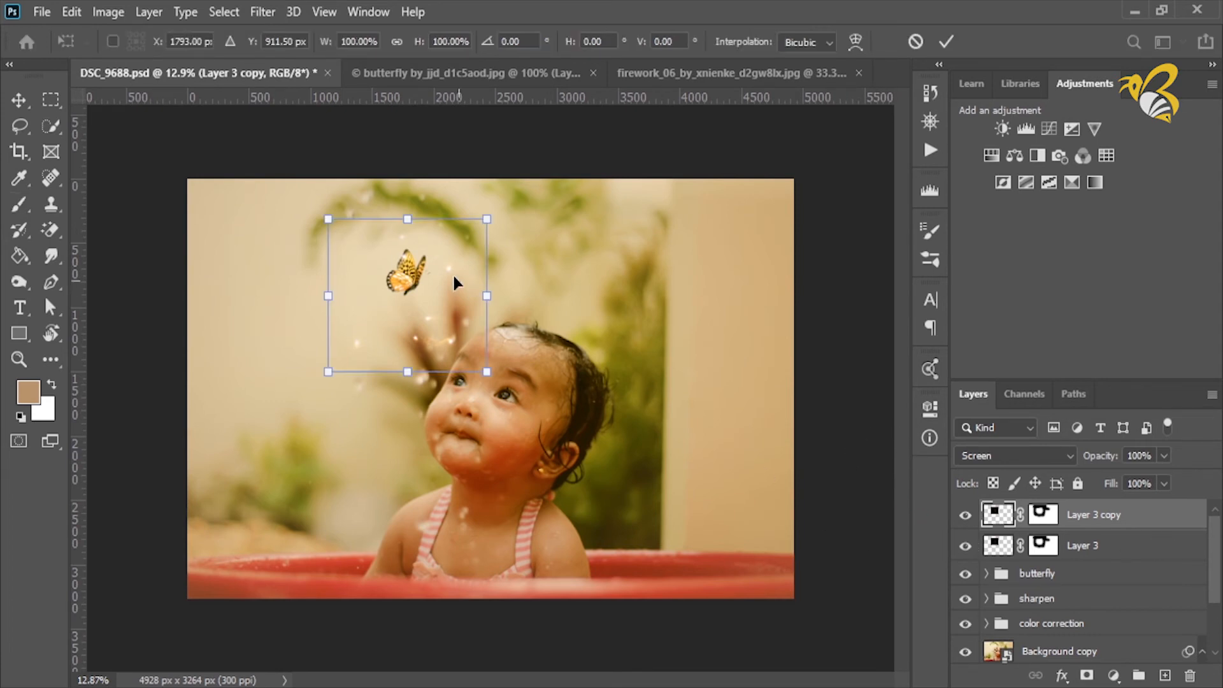
key("v")
key("Return")
left_click_drag(406, 295, 371, 268)
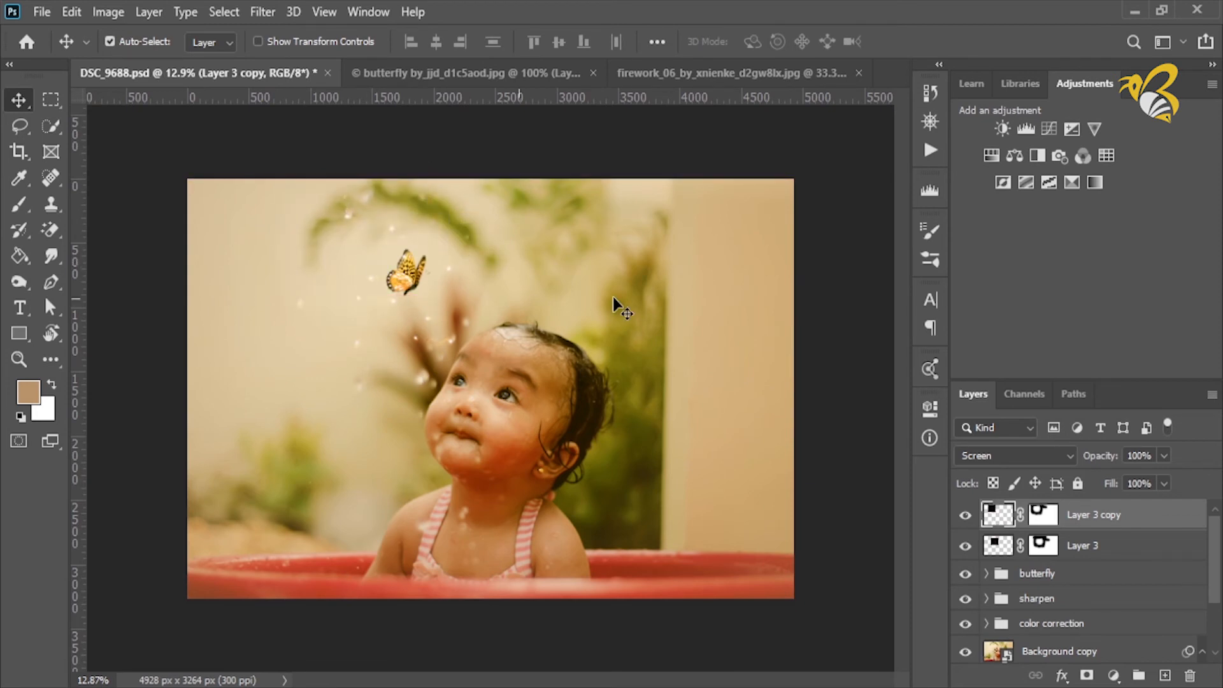
key("ctrl+t")
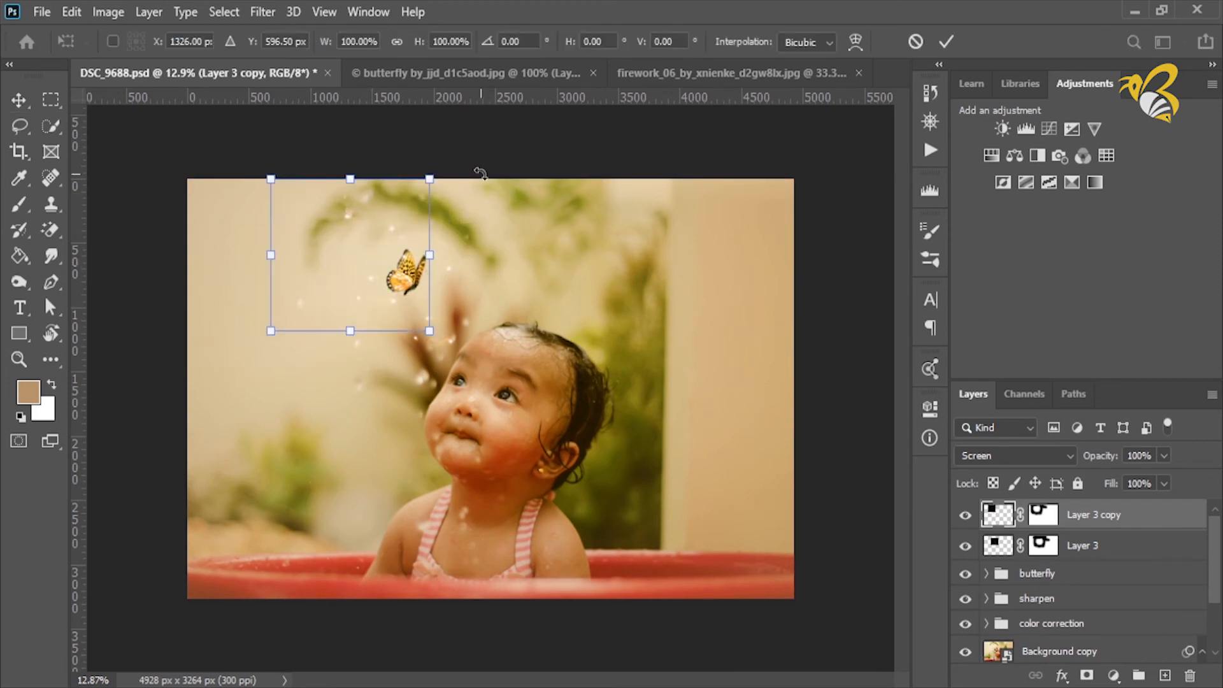
left_click_drag(478, 174, 500, 238)
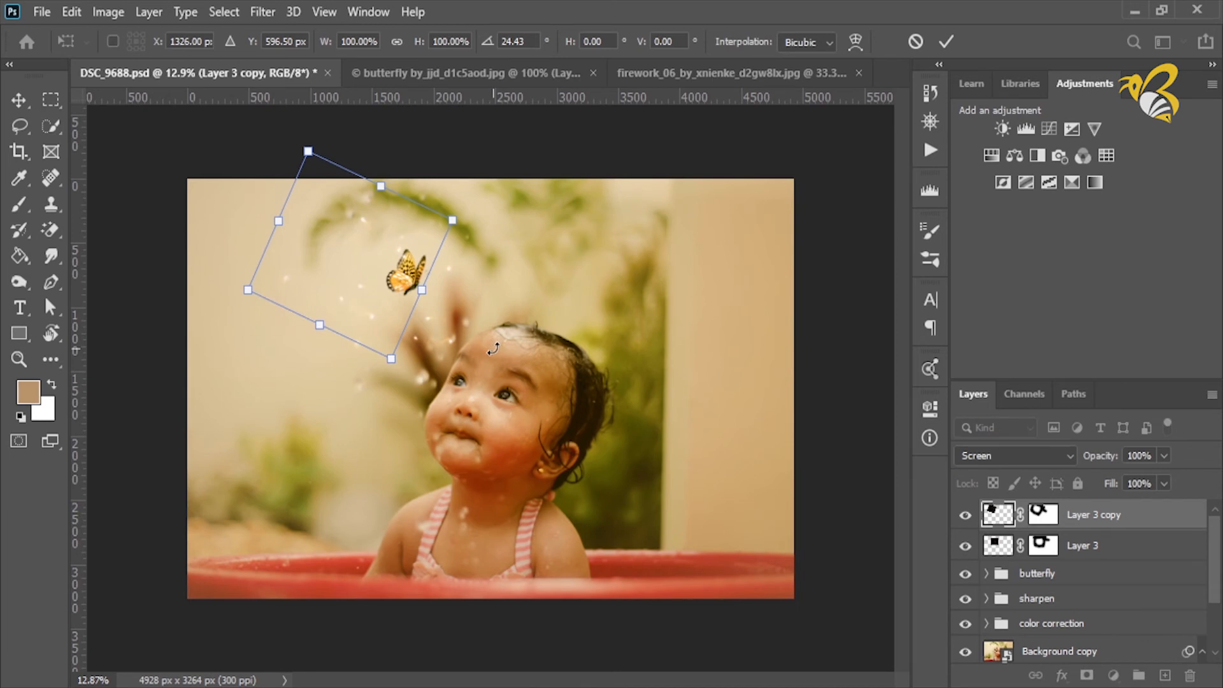
key("Return")
key("ctrl+t")
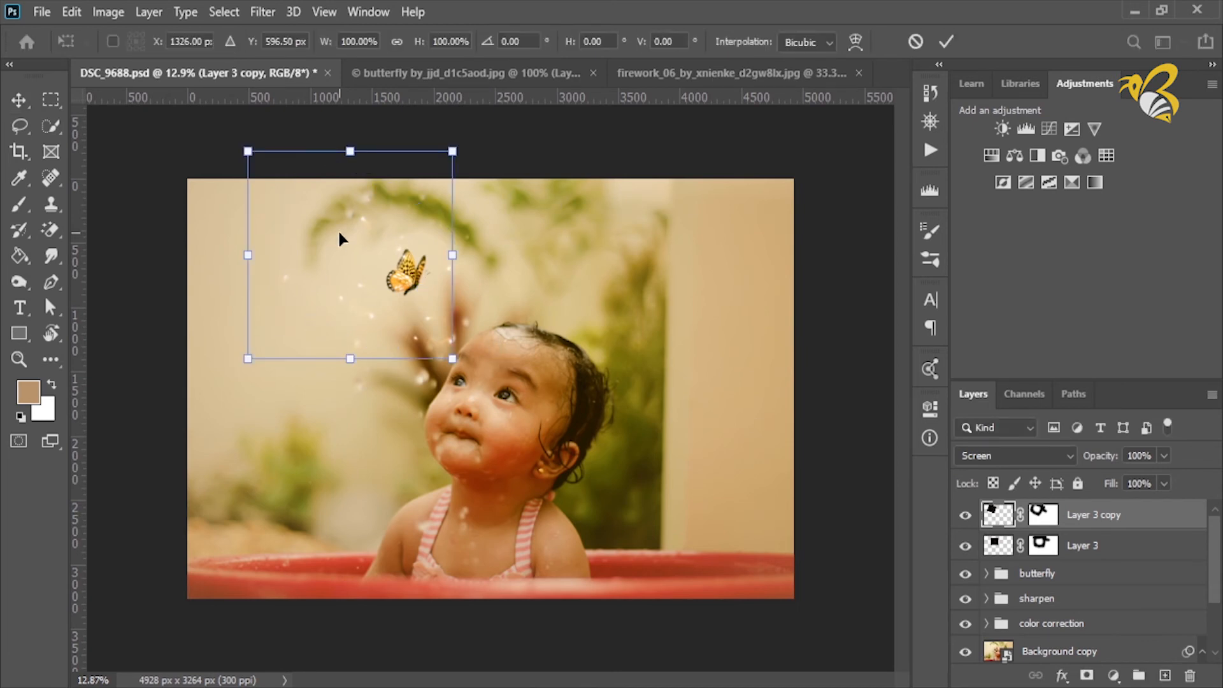
key("Return")
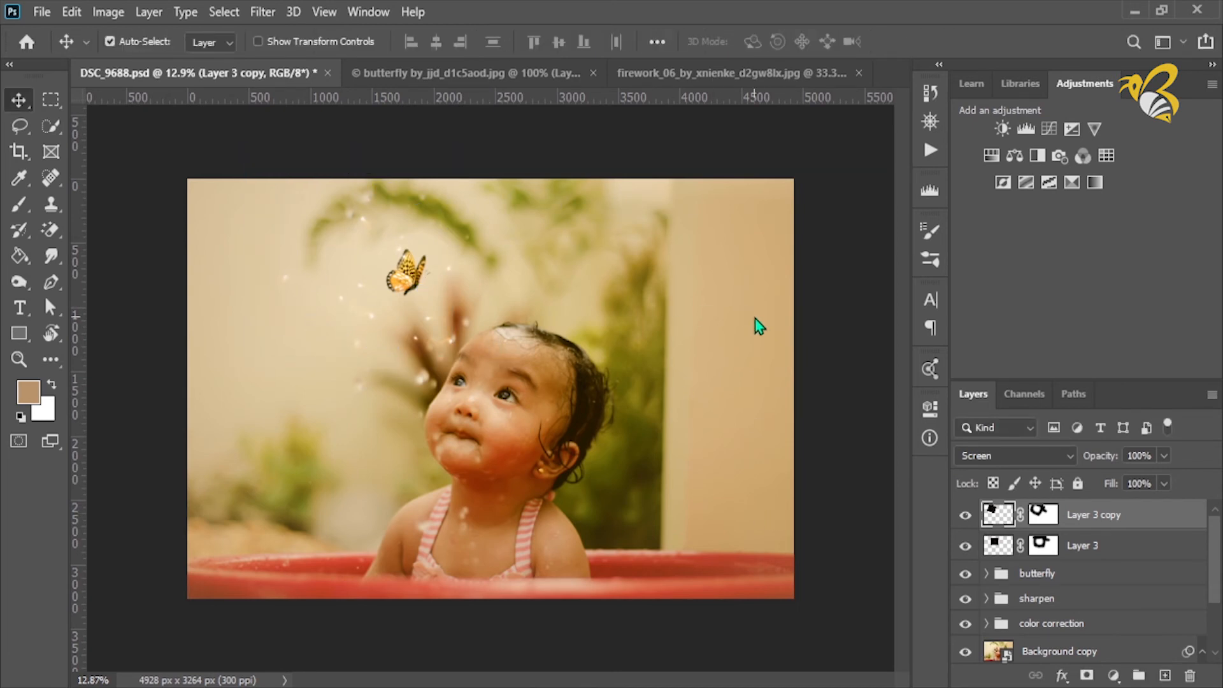
Step: Duplicate the rotated spark layer and place the new copy to the right of the butterfly
key("ctrl+j")
left_click_drag(361, 240, 479, 218)
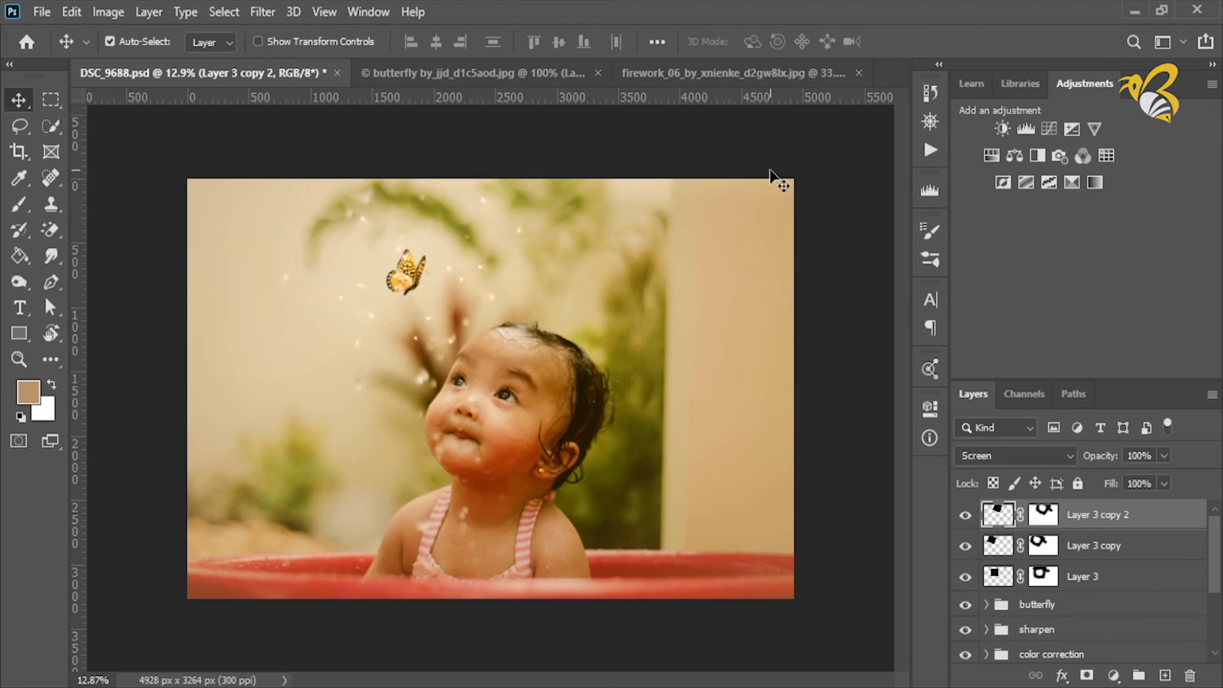
key("ctrl+t")
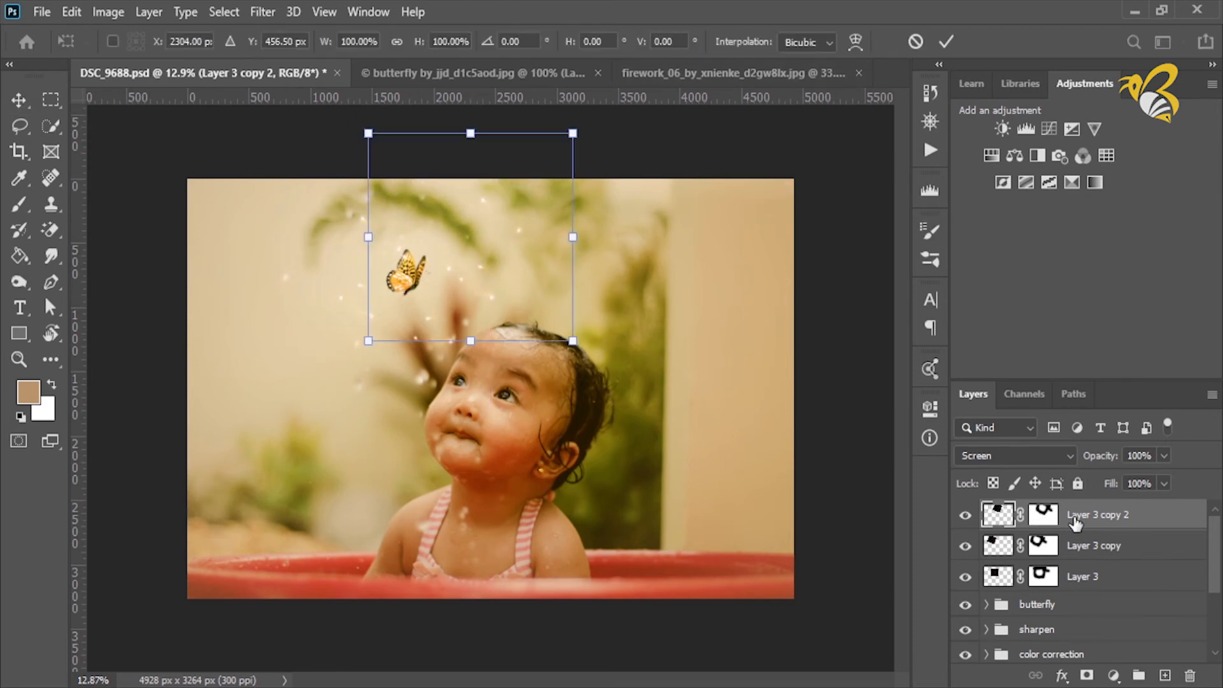
key("Return")
Step: Place another spark copy below and left of the butterfly, rotated about 36 degrees, and group the four spark layers
key("ctrl+j")
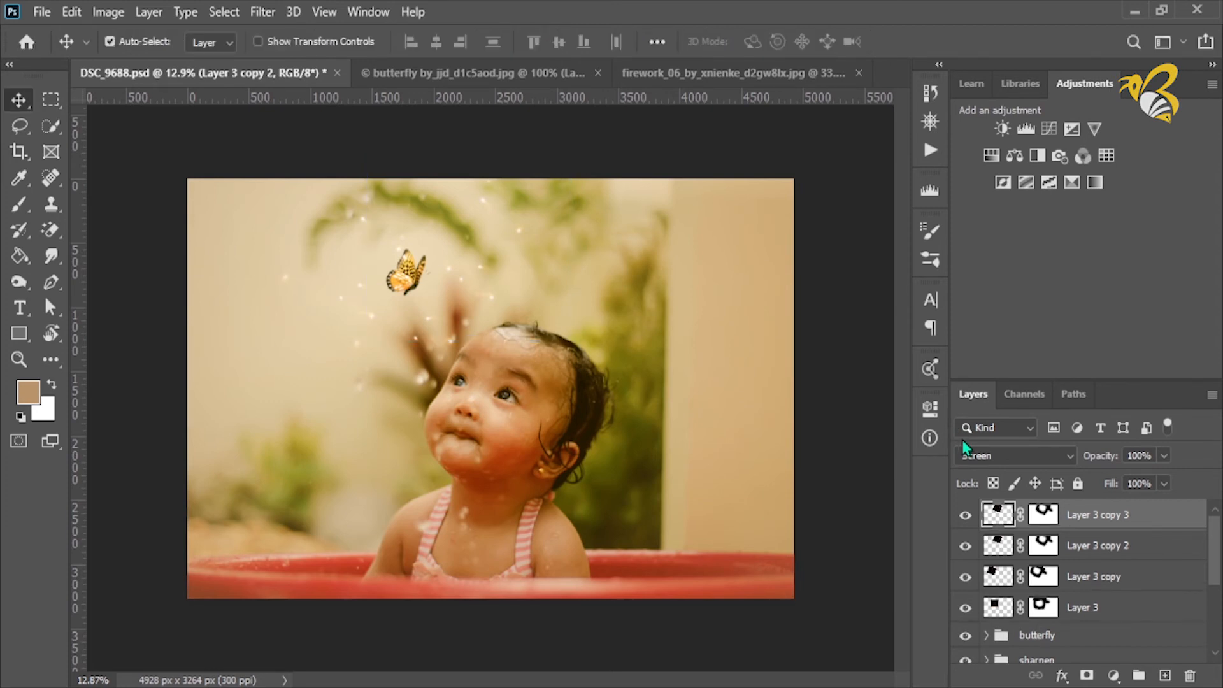
left_click_drag(491, 250, 435, 373)
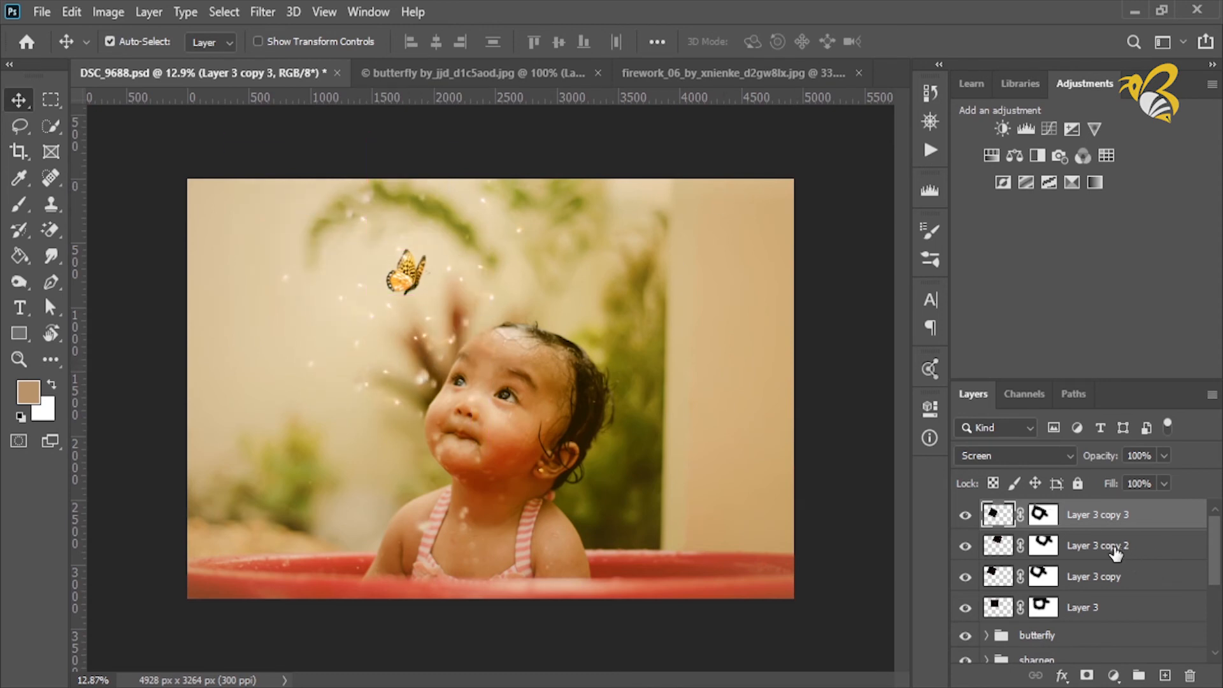
key("ctrl+t")
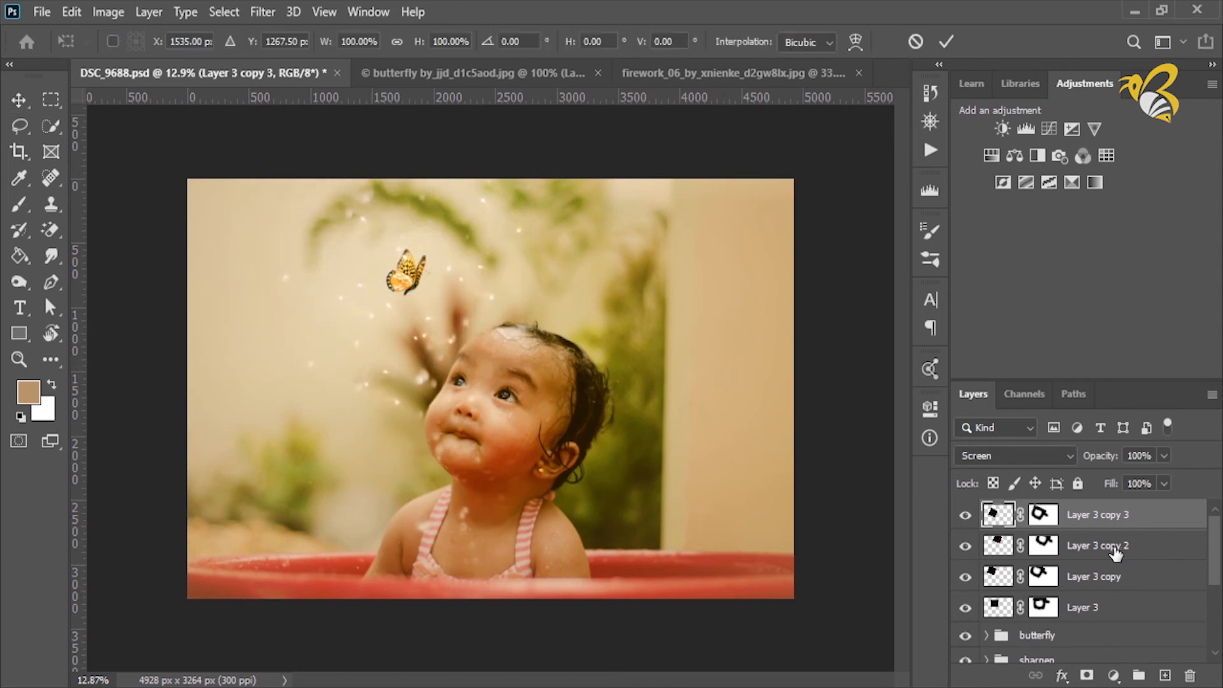
left_click_drag(529, 218, 565, 330)
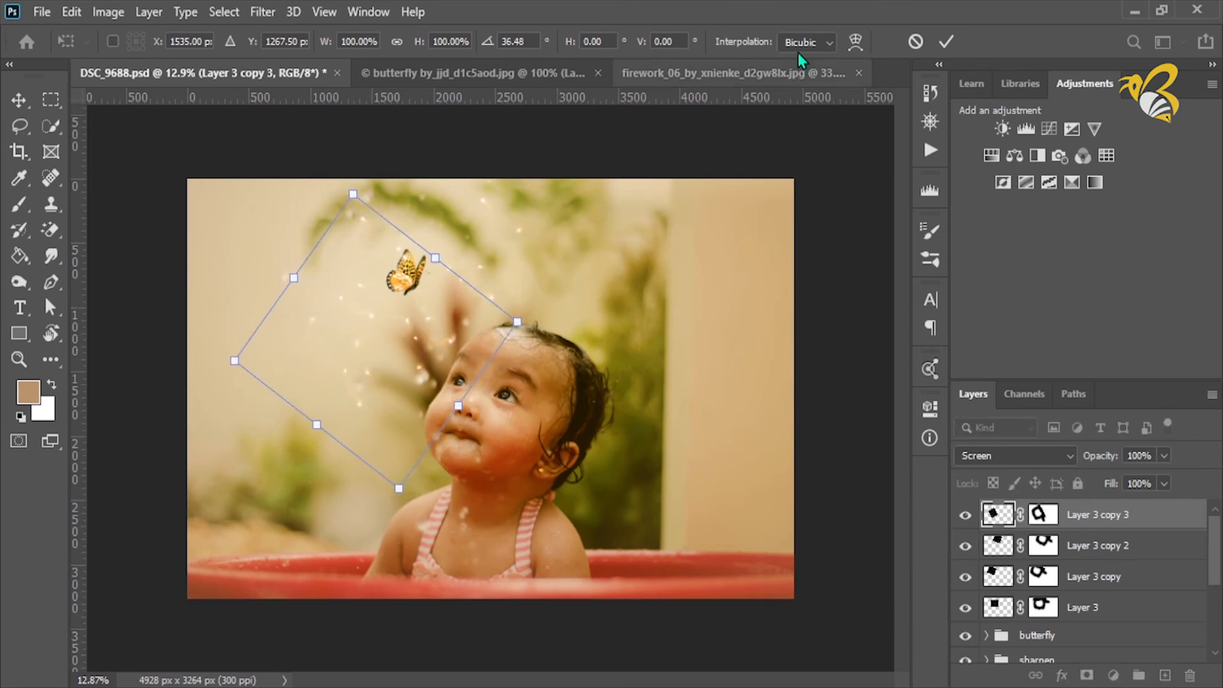
left_click(946, 42)
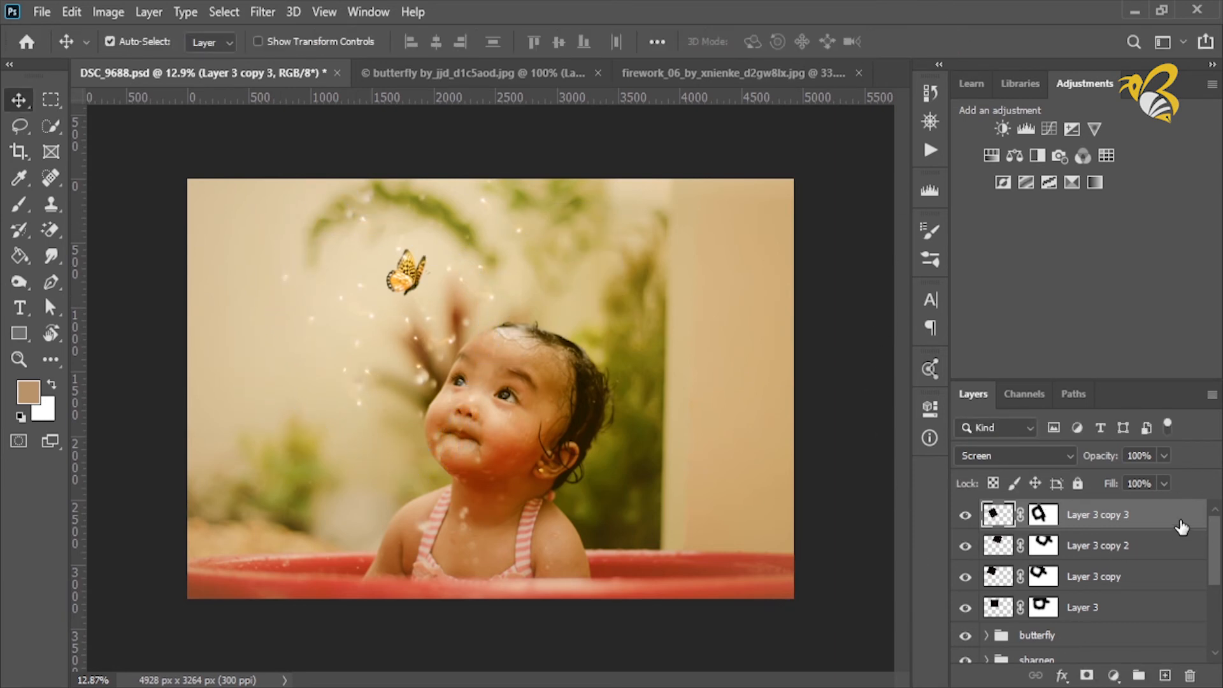
left_click(1140, 610, "shift")
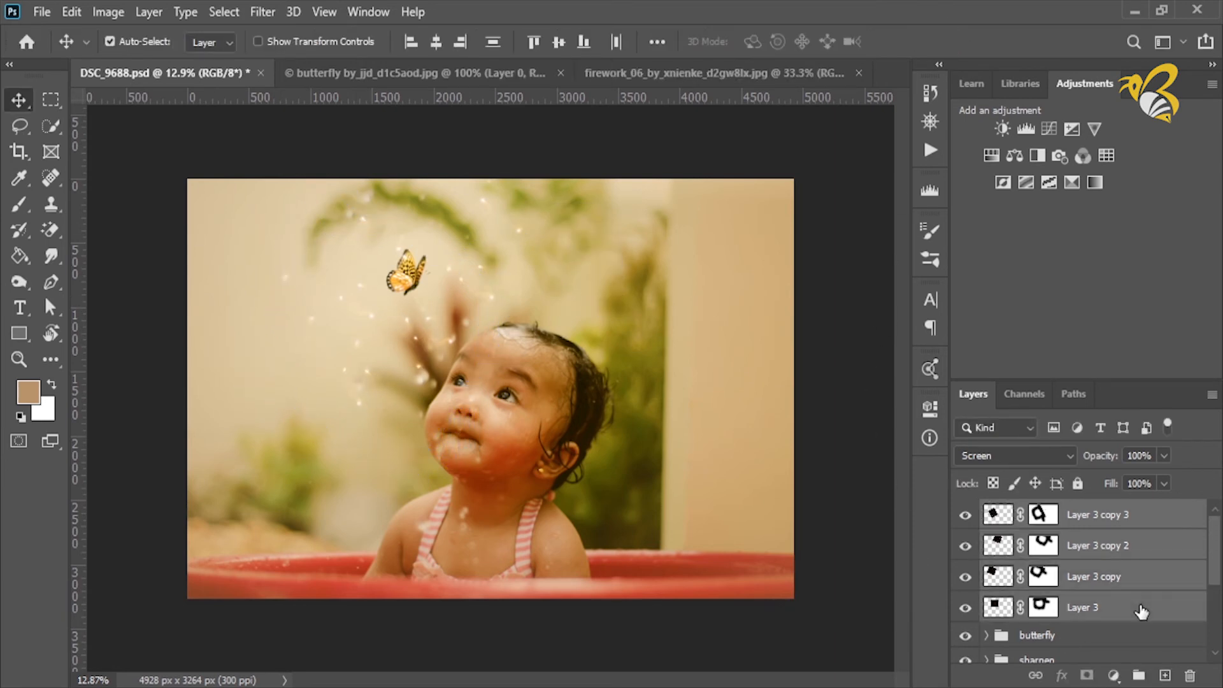
key("ctrl+g")
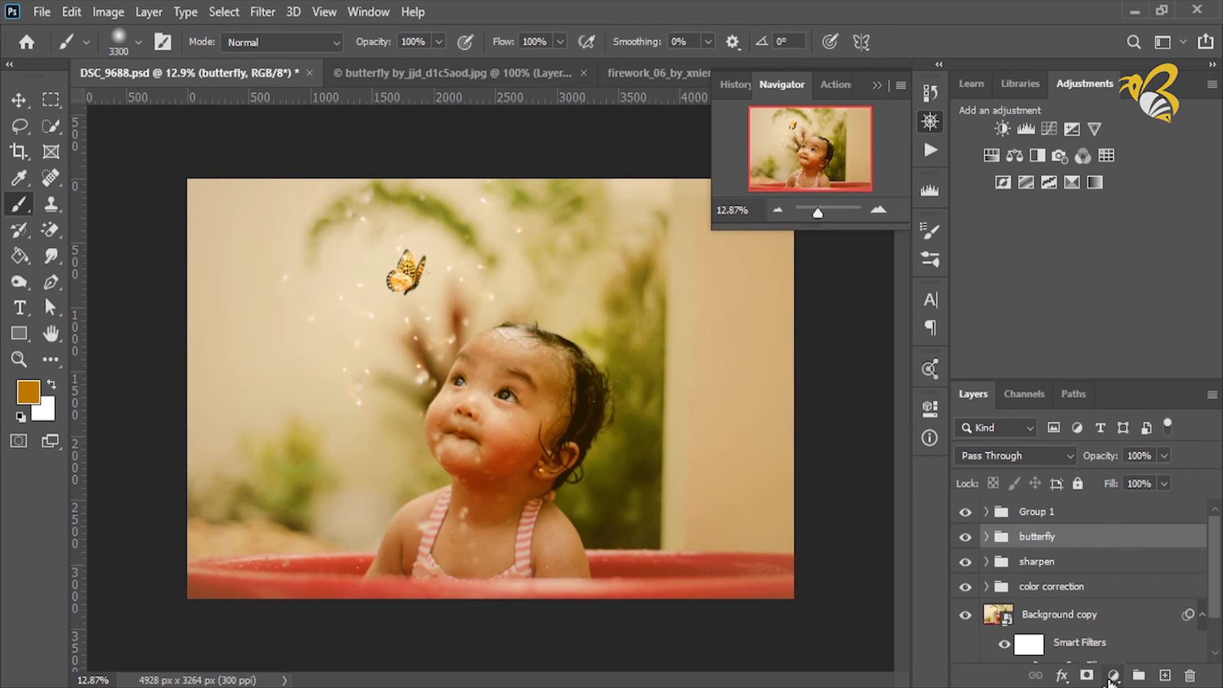
Step: Apply an Outer Glow to the butterfly group with 56% opacity and 19% spread, comparing the preview before accepting
left_click(1062, 675)
left_click(1124, 643)
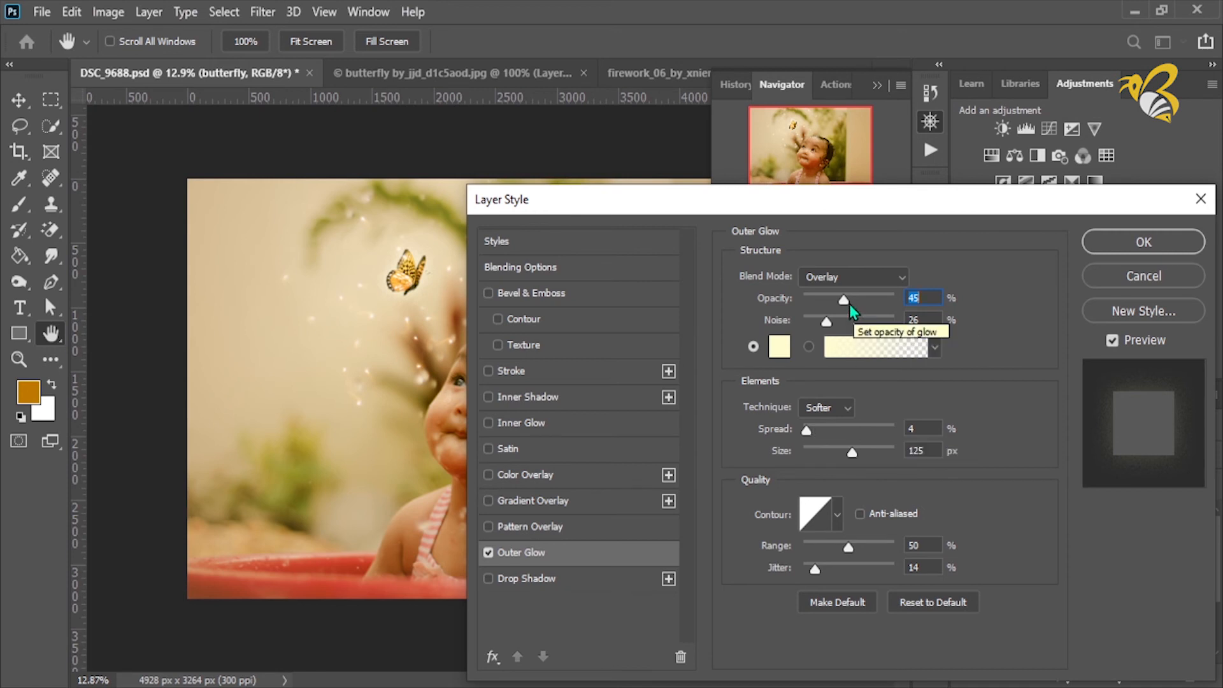
left_click_drag(843, 299, 854, 299)
left_click_drag(806, 431, 822, 433)
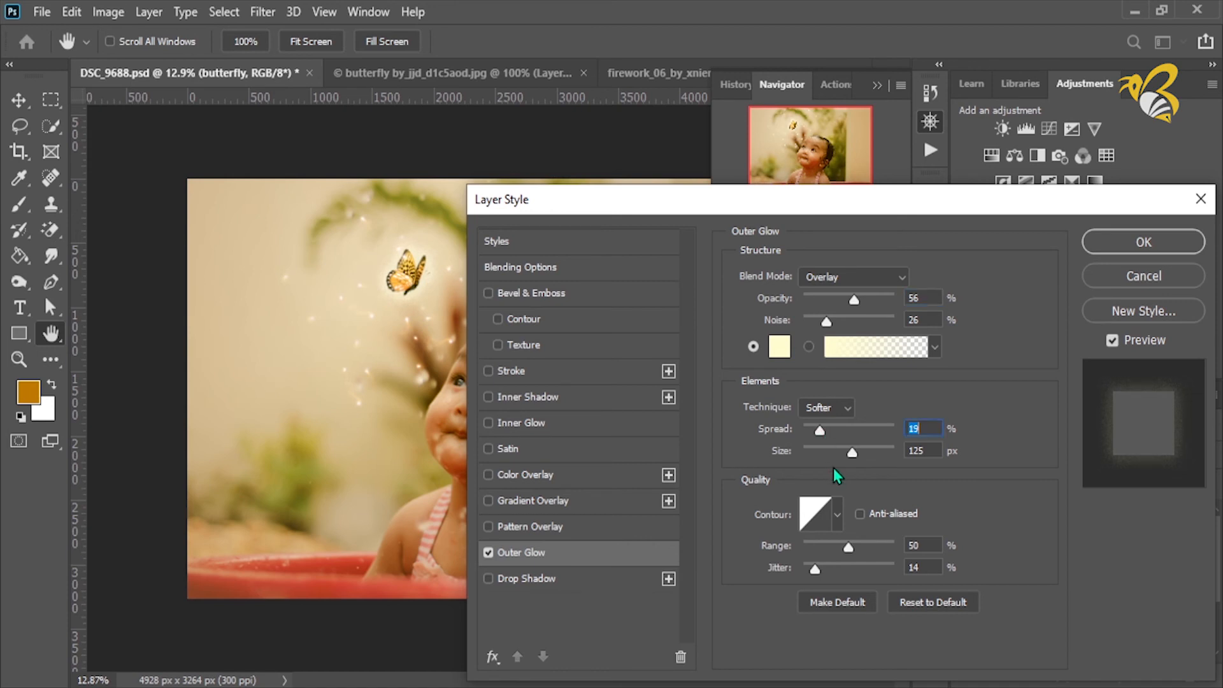
left_click(1111, 341)
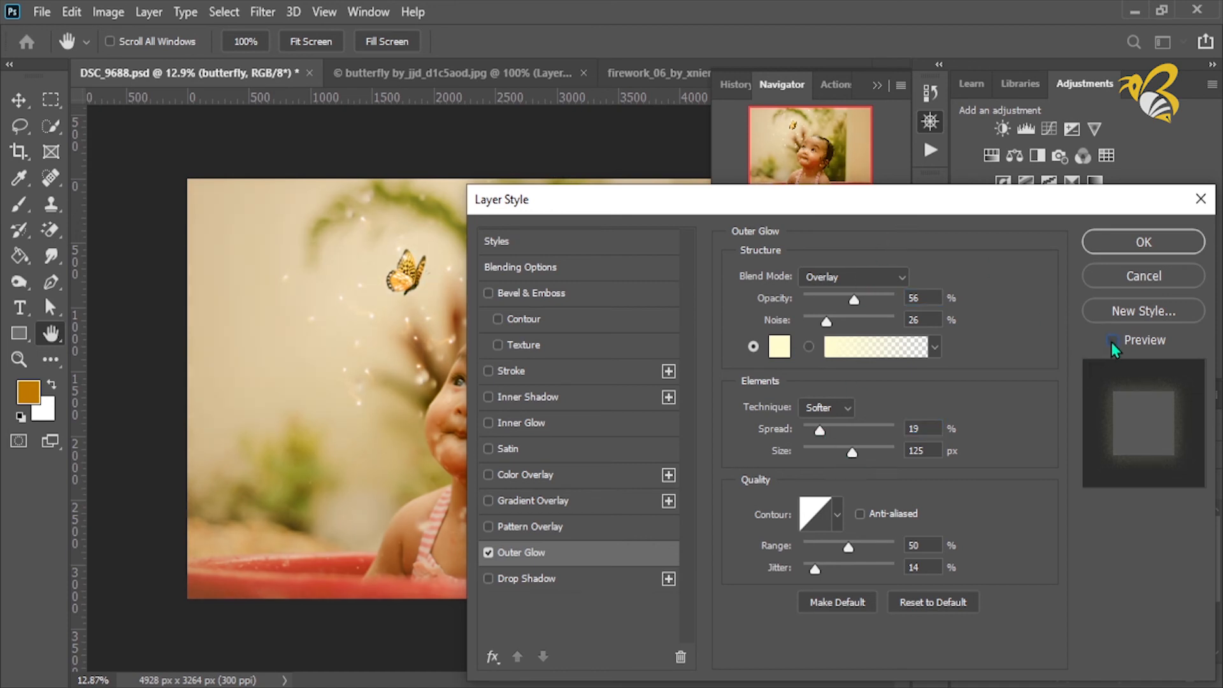
left_click(1111, 341)
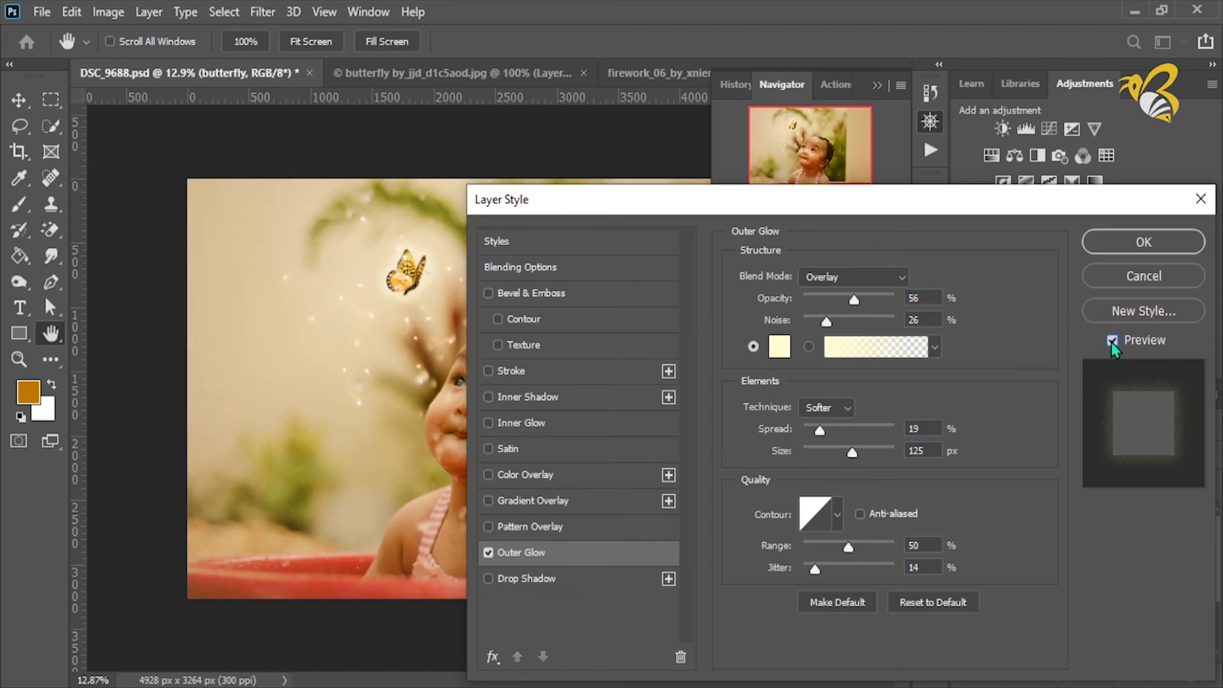
left_click(1144, 243)
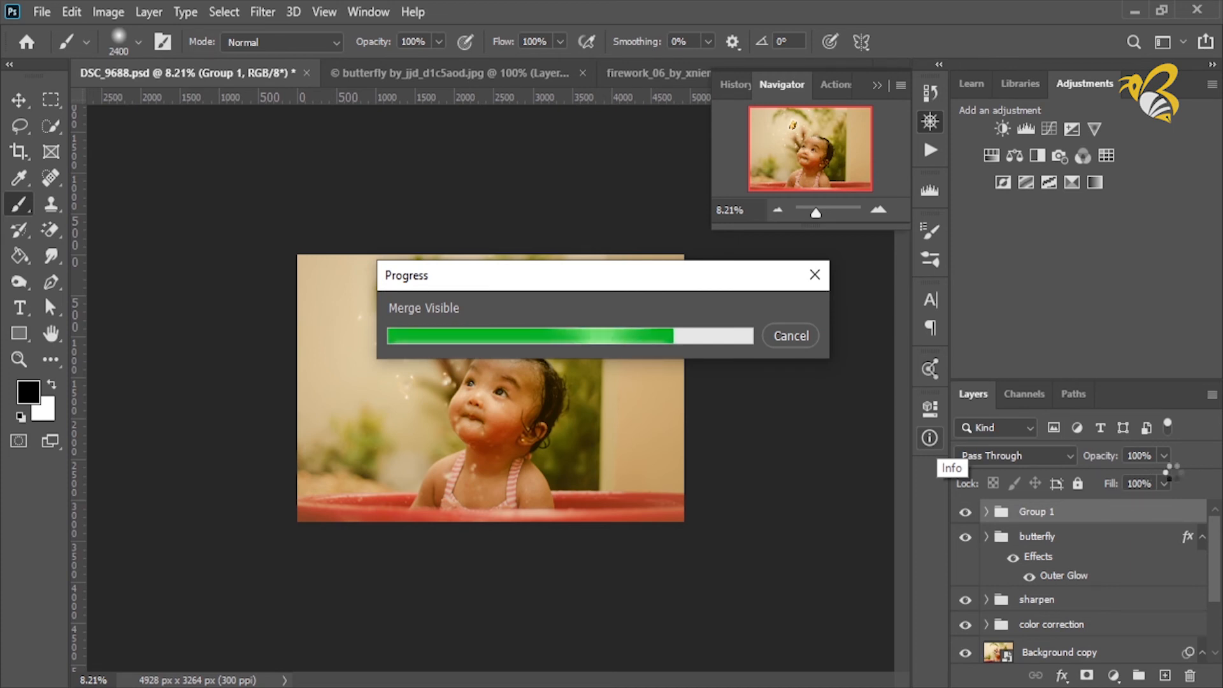
Step: Add a black-to-transparent Gradient Fill layer above the merged layer, reversed, with Radial style and 253% scale, as a vignette
left_click(263, 12)
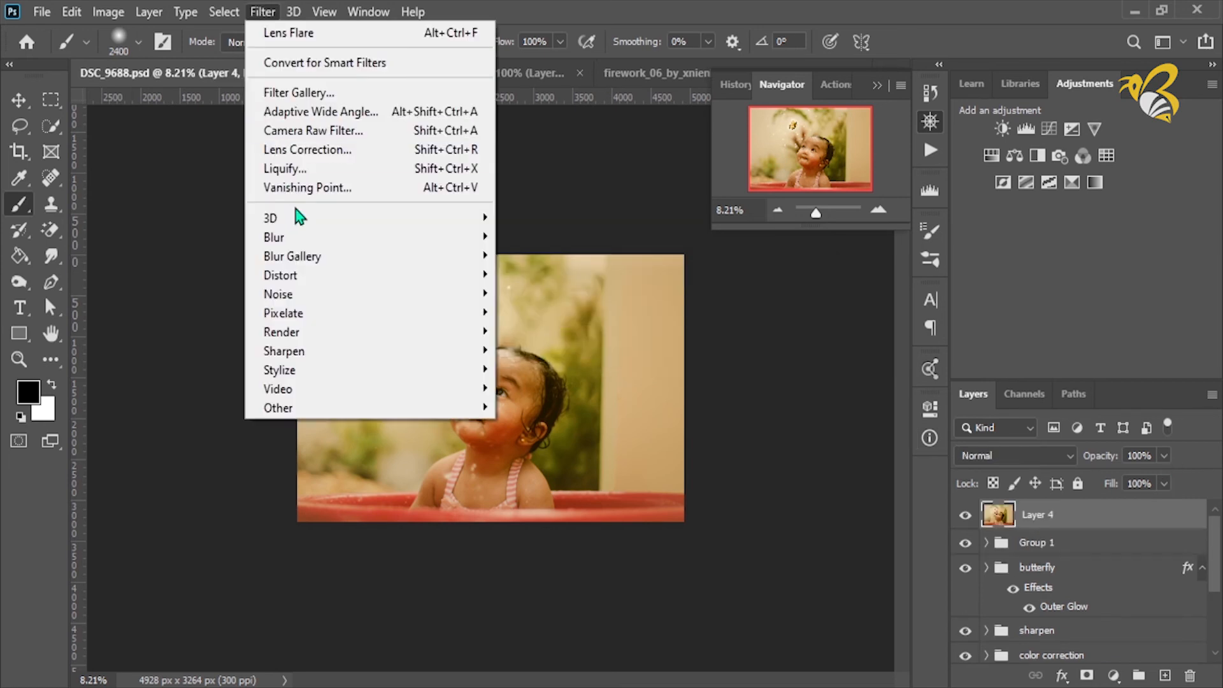
left_click(807, 490)
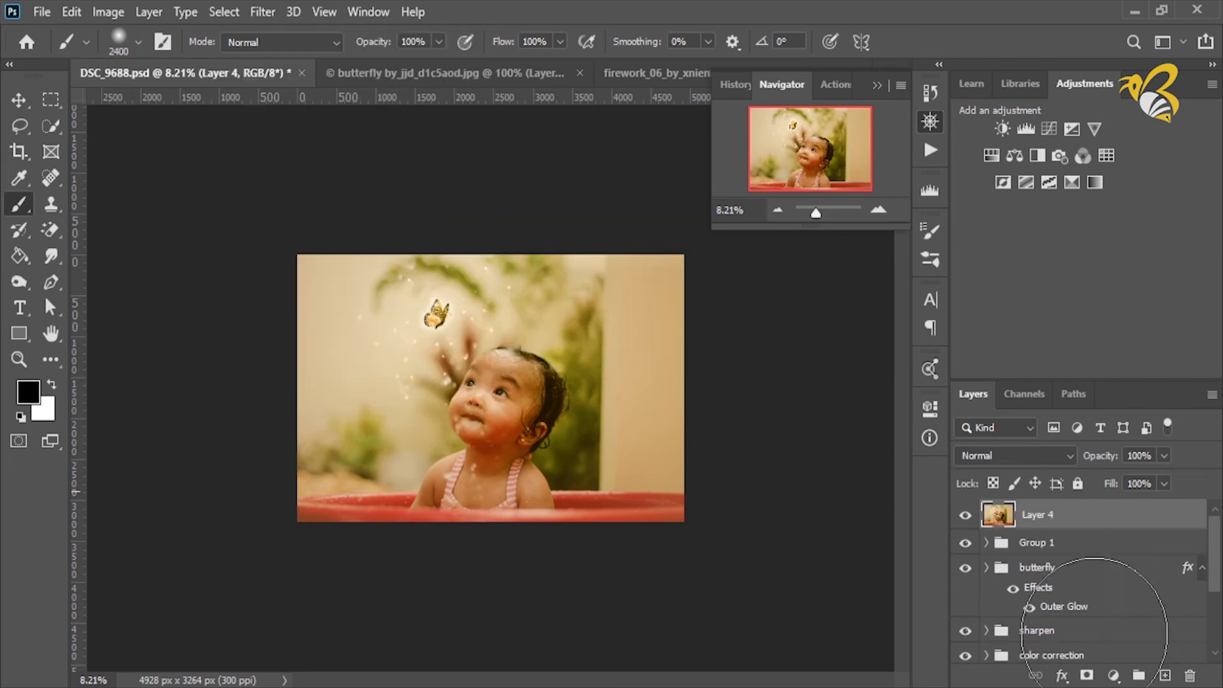
left_click(1113, 675)
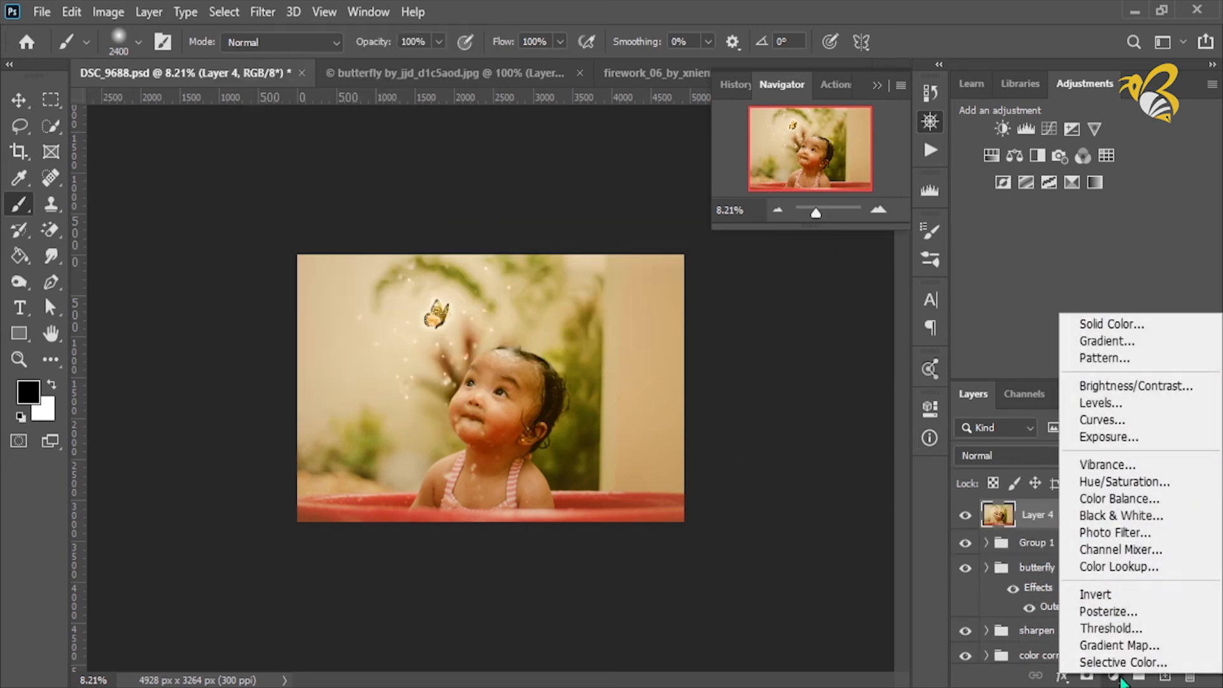
left_click(1131, 342)
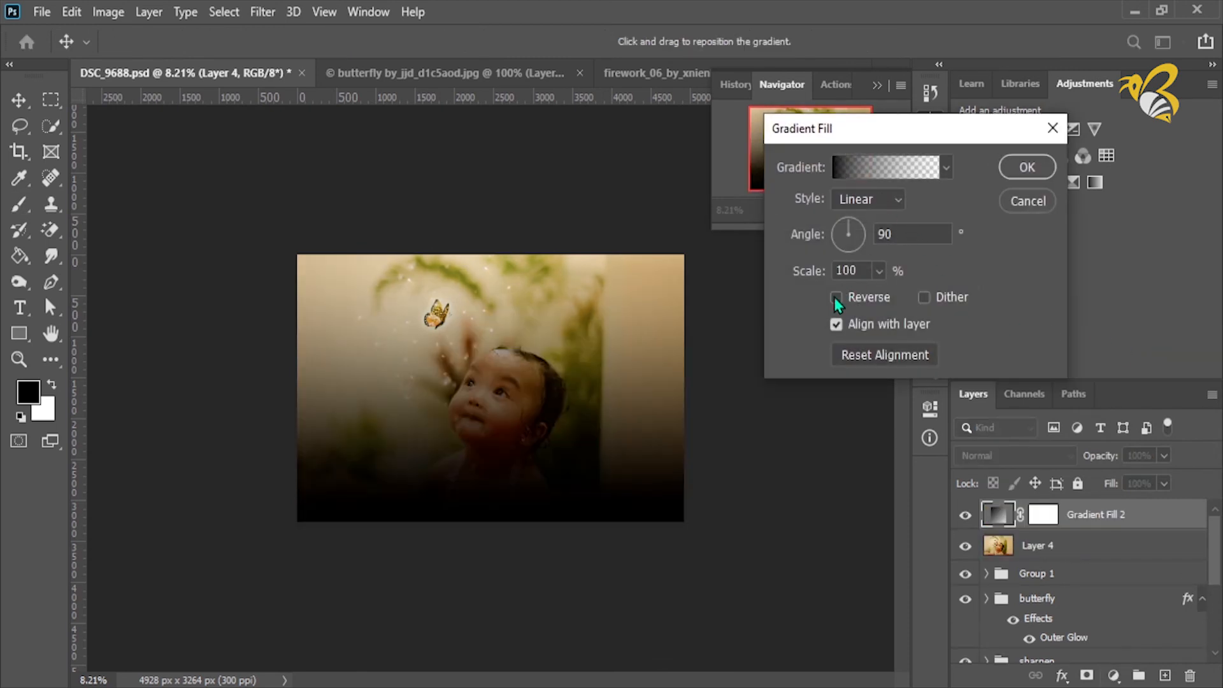
left_click(835, 297)
left_click(898, 198)
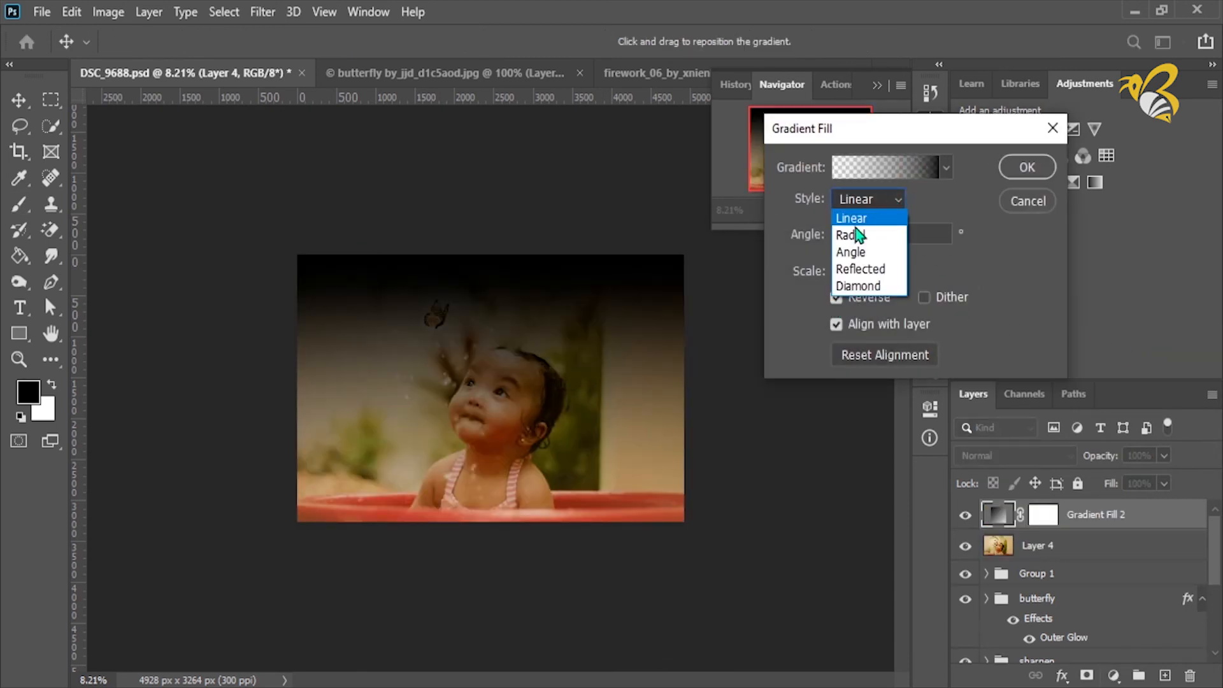
left_click(855, 236)
left_click(879, 272)
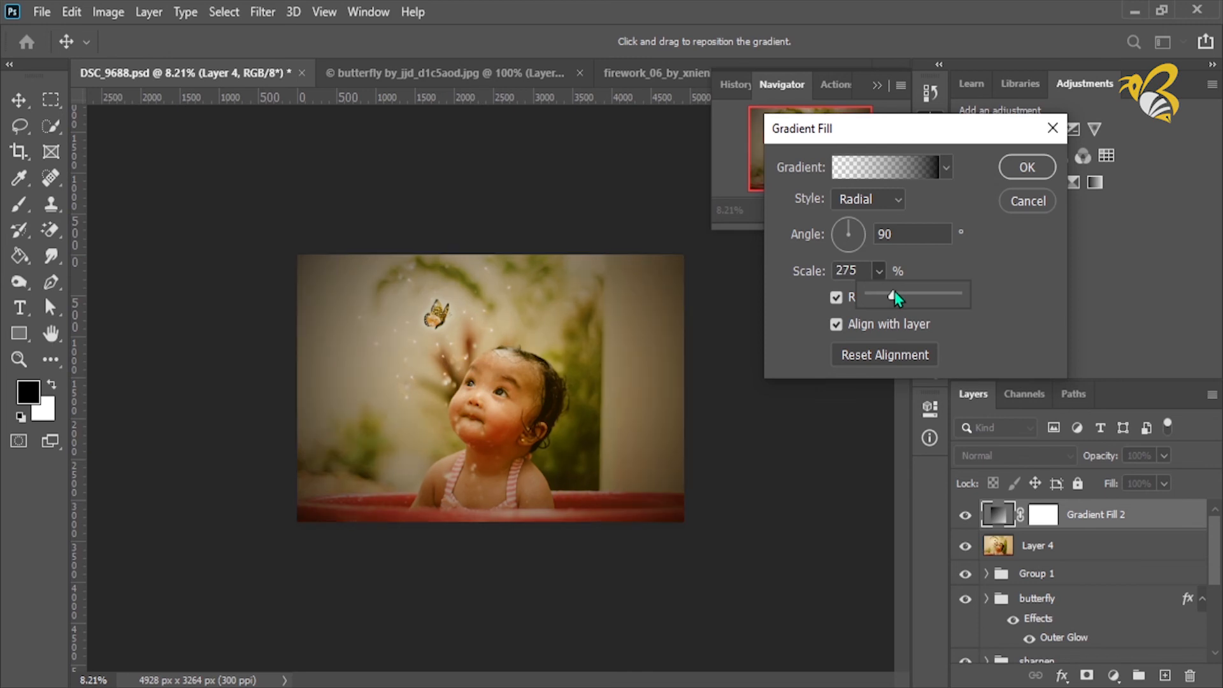
left_click_drag(894, 291, 892, 292)
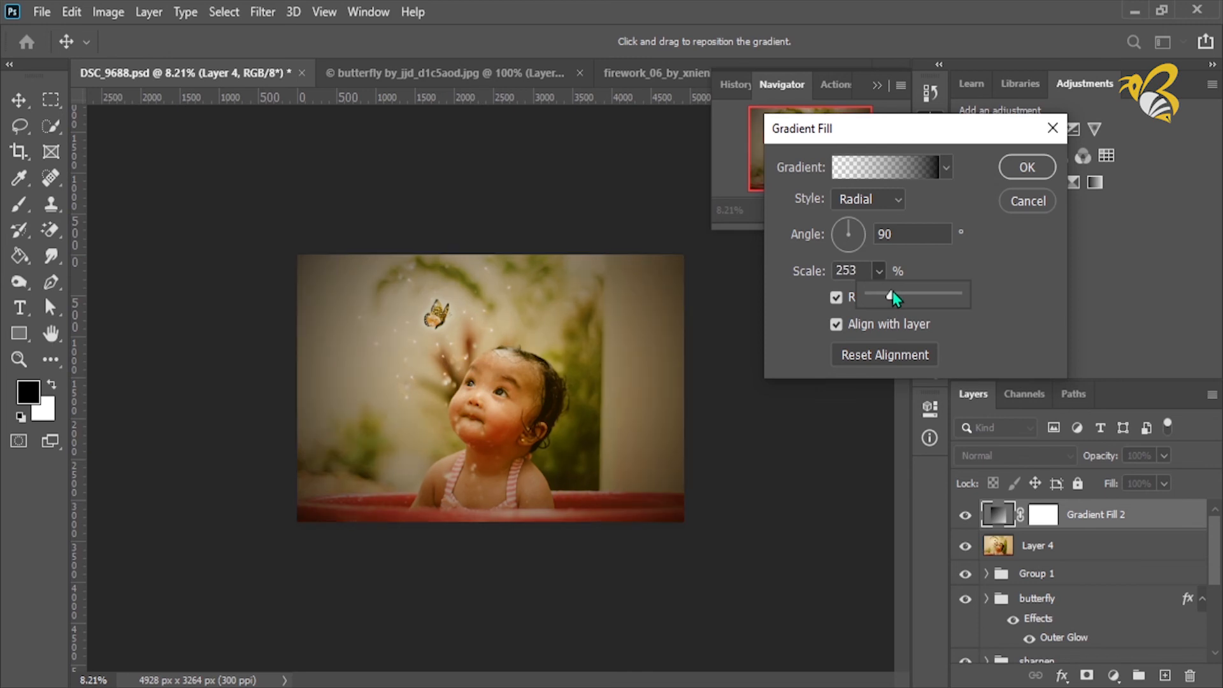
left_click(1026, 167)
left_click(1026, 167)
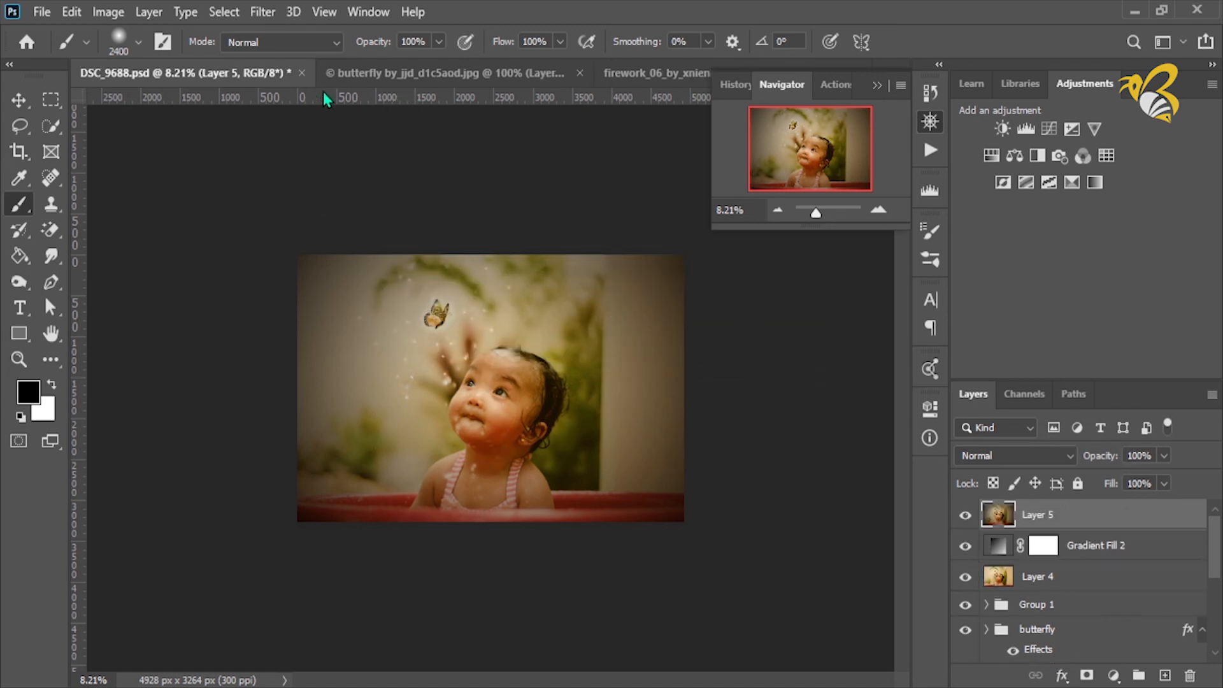
Step: Apply a 50-300mm Zoom Lens Flare at 130% brightness to the upper-left corner of the photo on a new merged layer
left_click(274, 13)
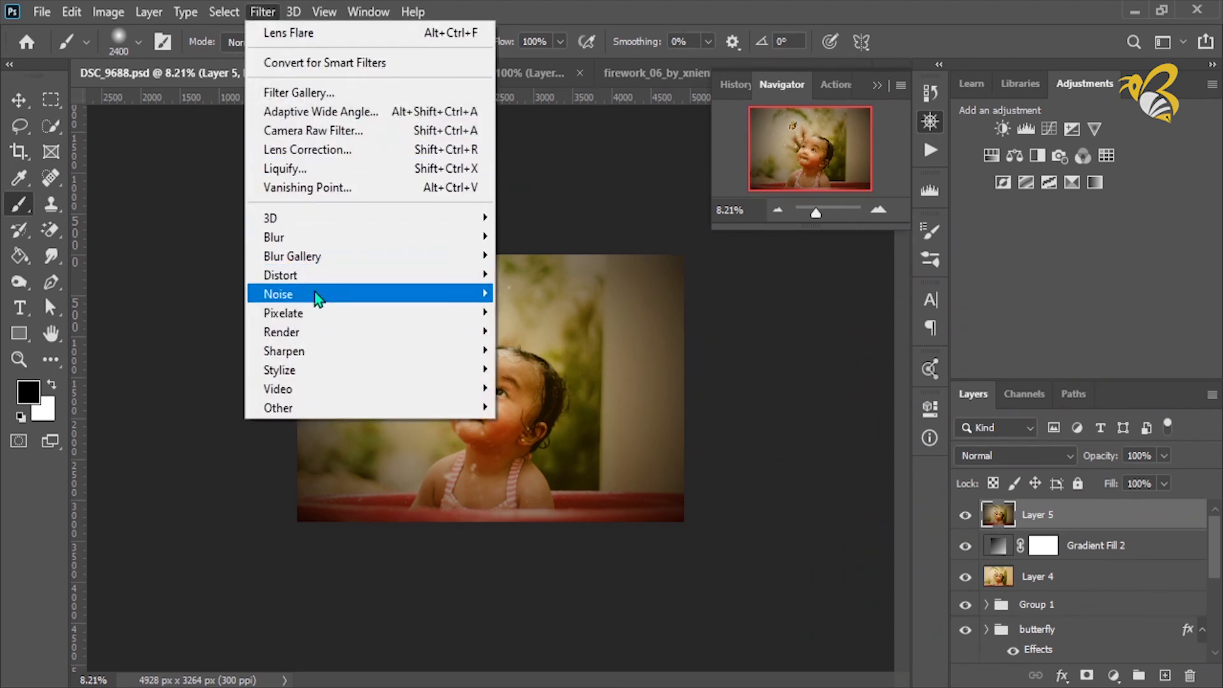
mouse_move(344, 387)
mouse_move(414, 333)
left_click(592, 457)
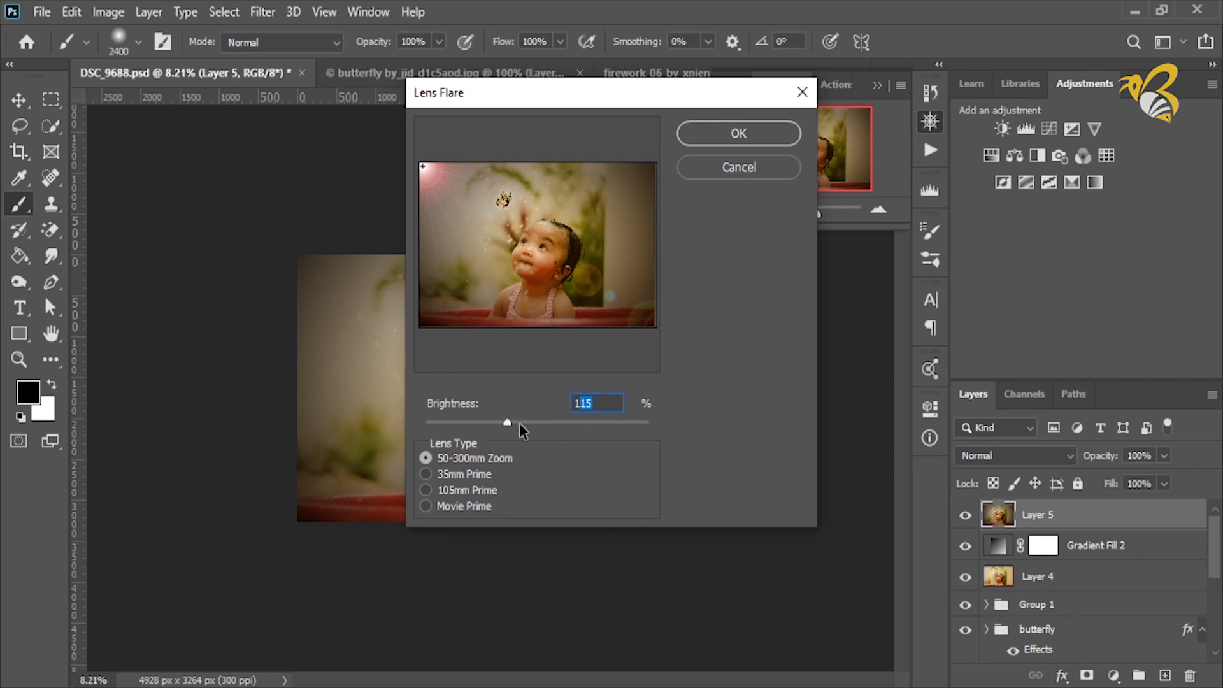
mouse_move(518, 423)
left_mouse_down()
mouse_move(504, 423)
mouse_move(524, 423)
left_mouse_up()
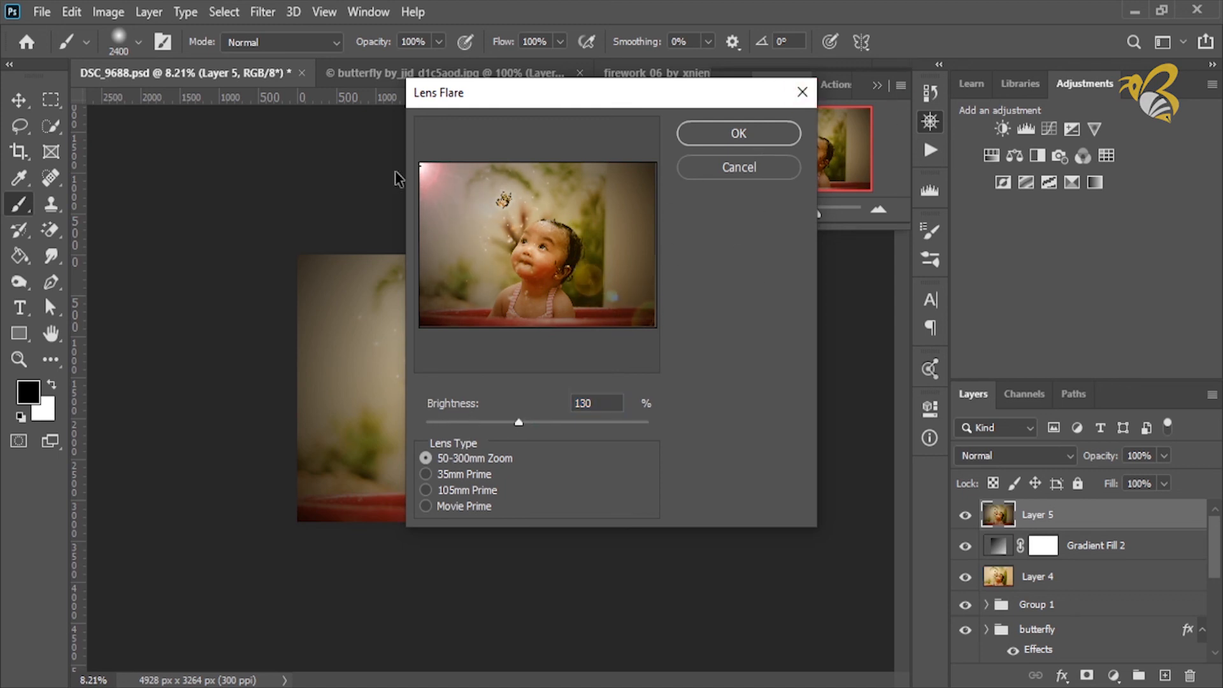
mouse_move(423, 166)
left_mouse_down()
mouse_move(457, 176)
mouse_move(428, 203)
mouse_move(429, 185)
mouse_move(417, 189)
mouse_move(464, 170)
mouse_move(426, 167)
left_mouse_up()
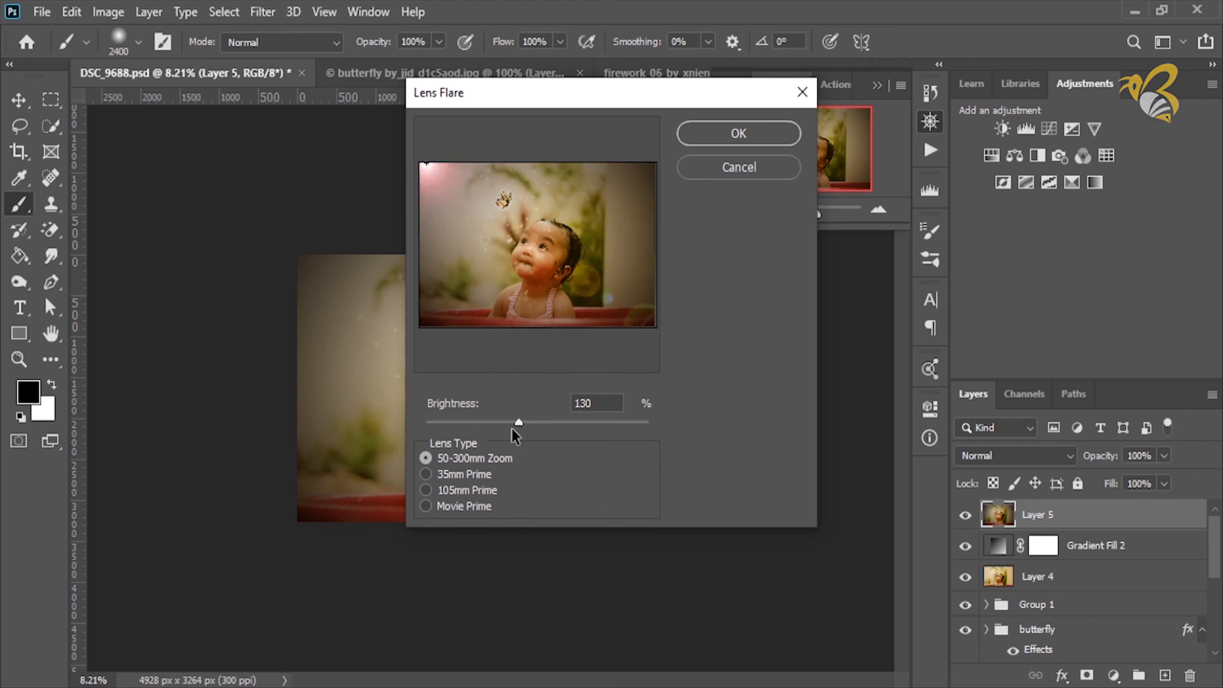
left_click(765, 135)
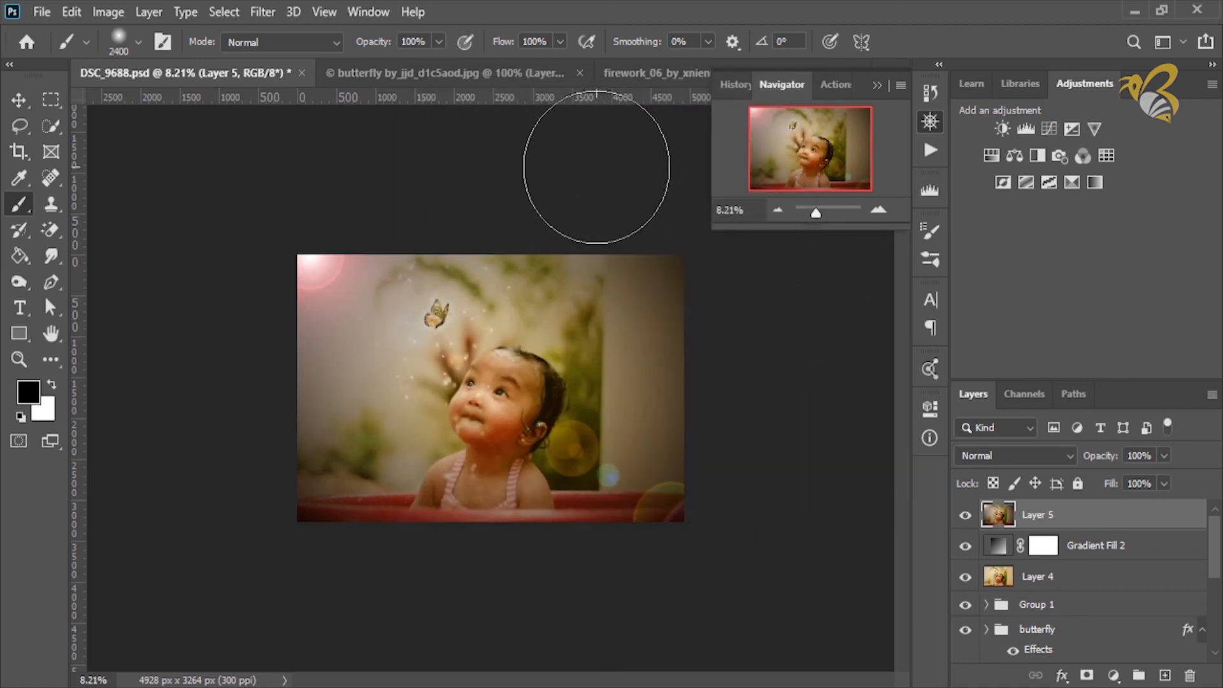
Step: Add a Curves adjustment layer that slightly lifts the RGB upper midtones, and compare the photo with and without it
left_click(18, 100)
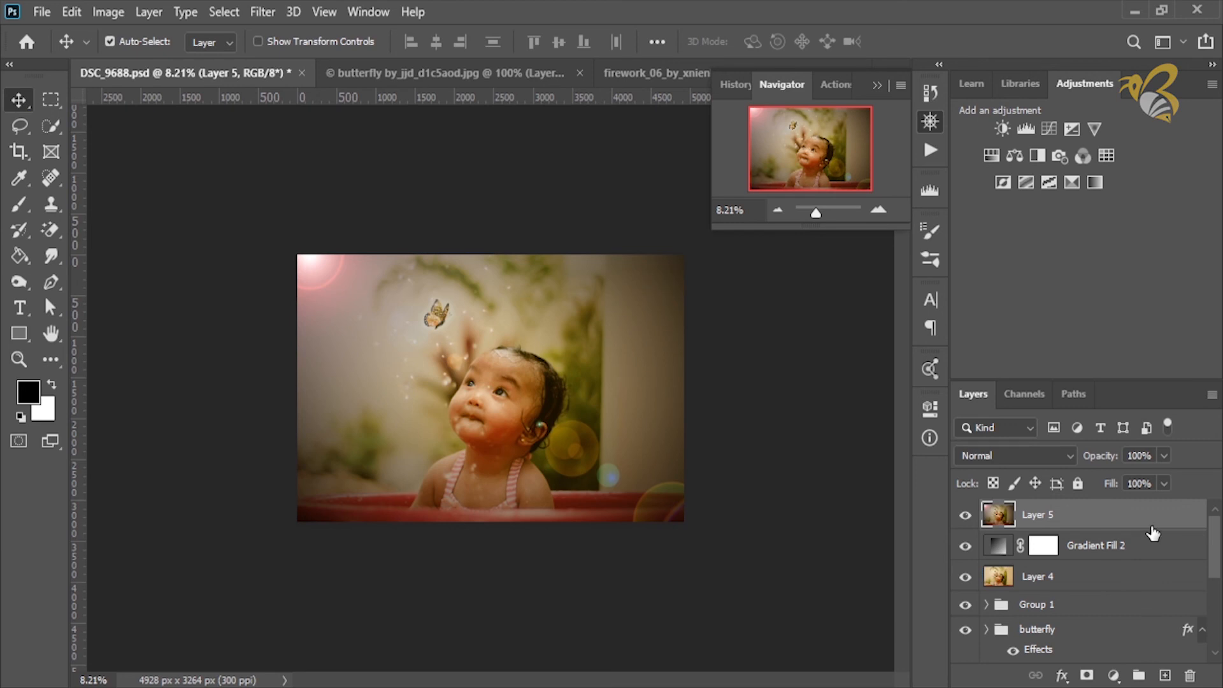
left_click(1113, 675)
left_click(1115, 420)
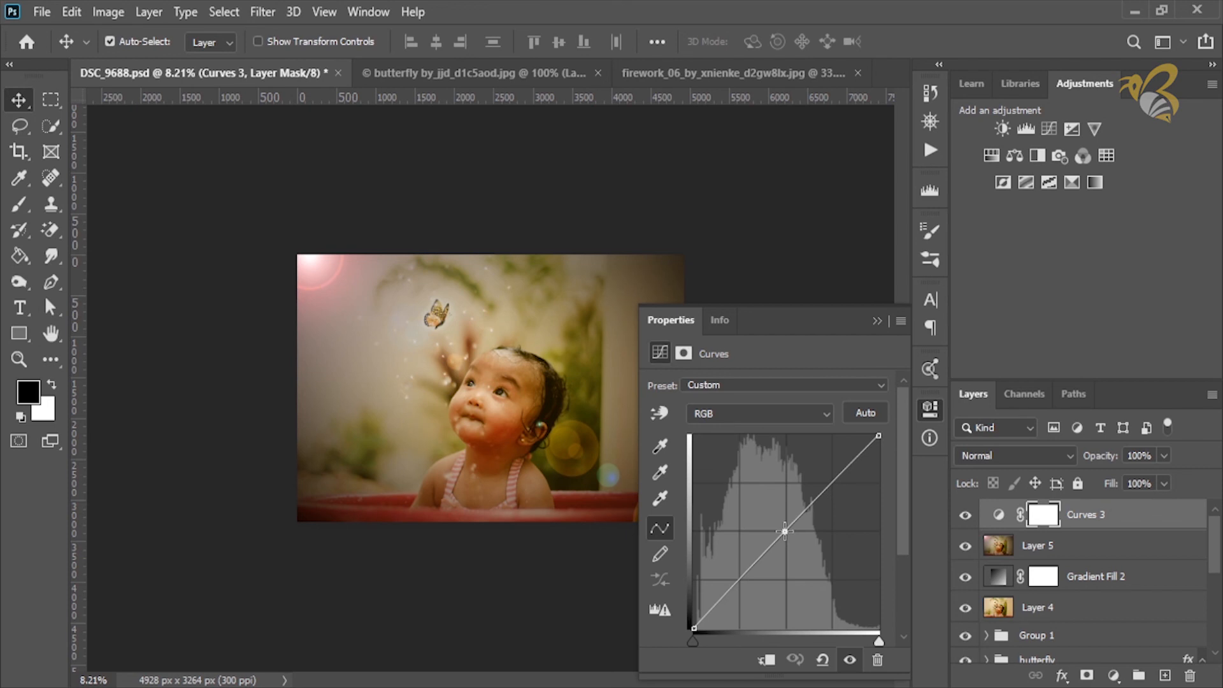
left_click_drag(785, 531, 811, 501)
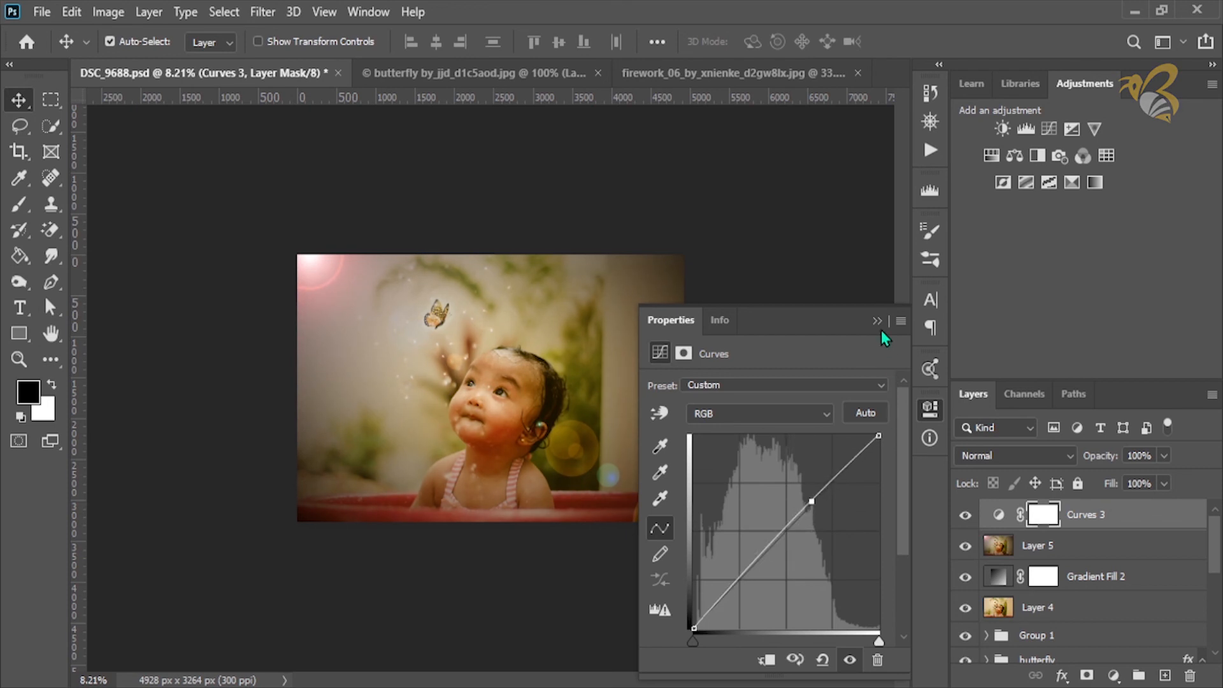
left_click(963, 516)
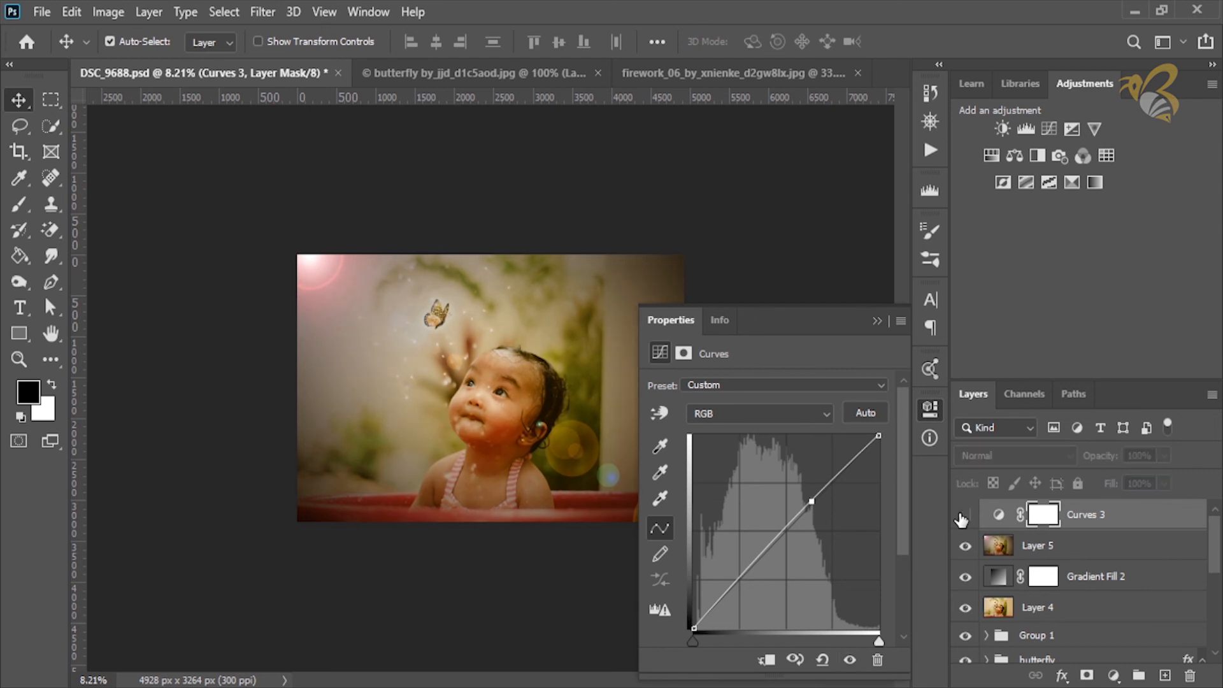
left_click(963, 515)
left_click(876, 320)
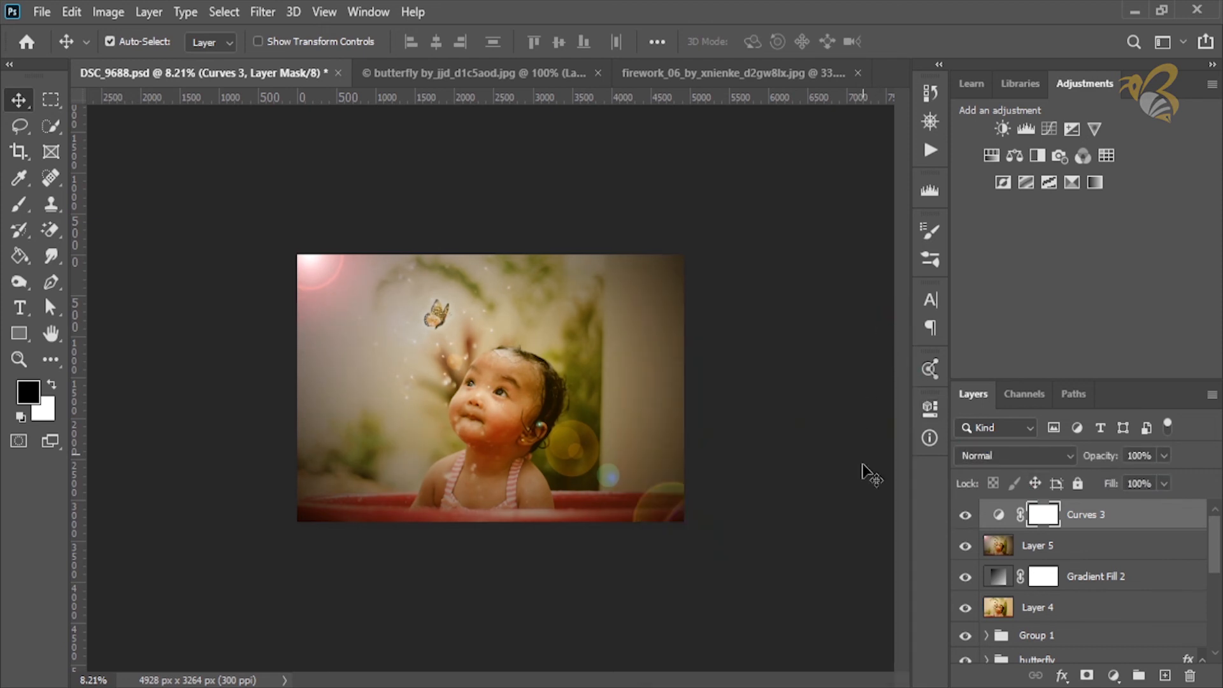